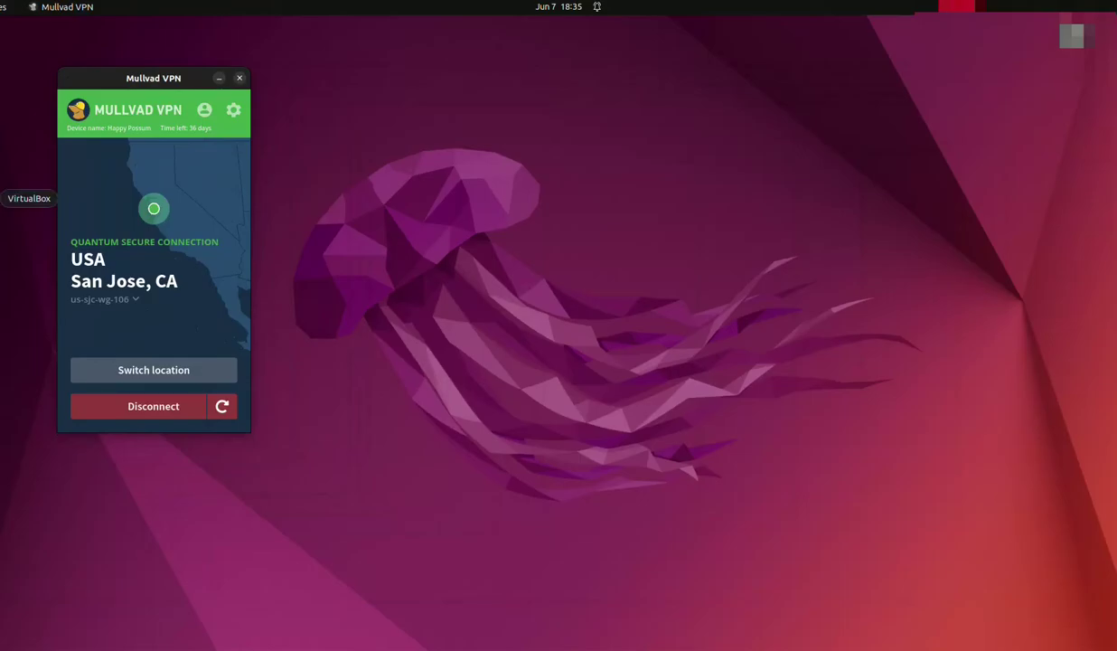
- Open VirtualBox and place the running Kali-Linux virtual machine window beside and below the Mullvad VPN window
left_click(2, 546)
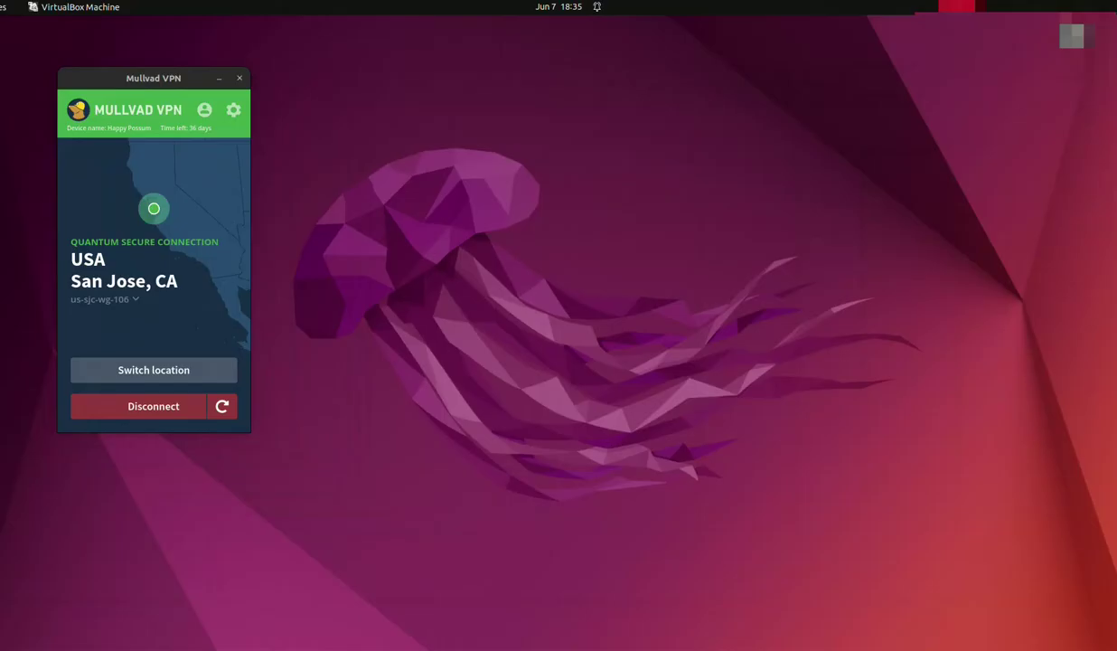
key("ctrl+alt+t")
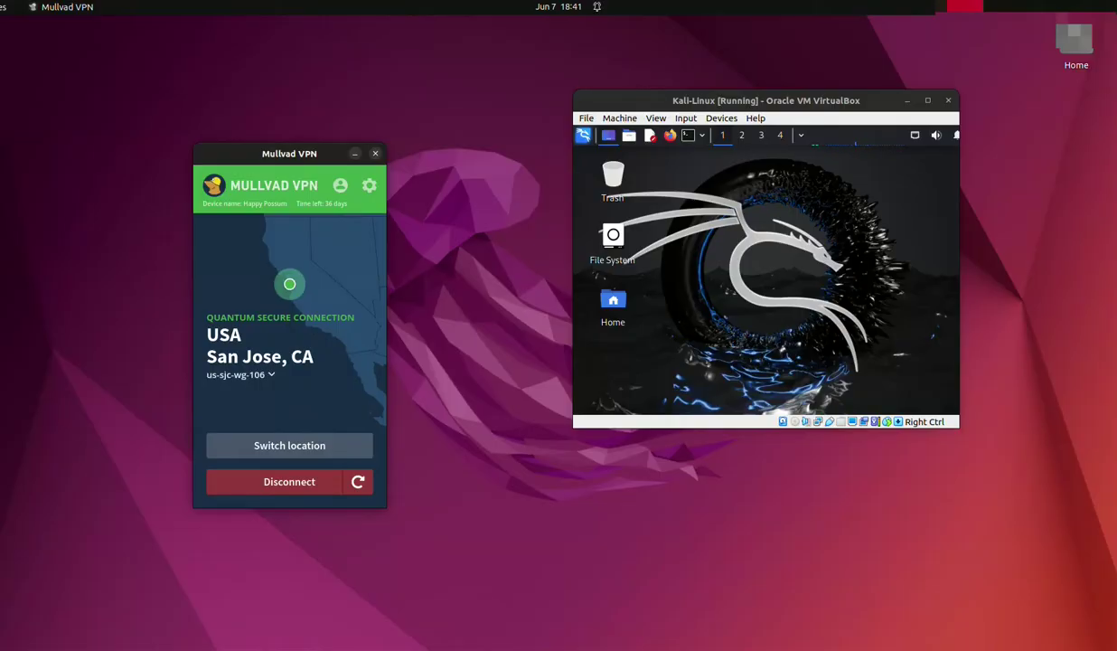
left_click_drag(619, 100, 583, 323)
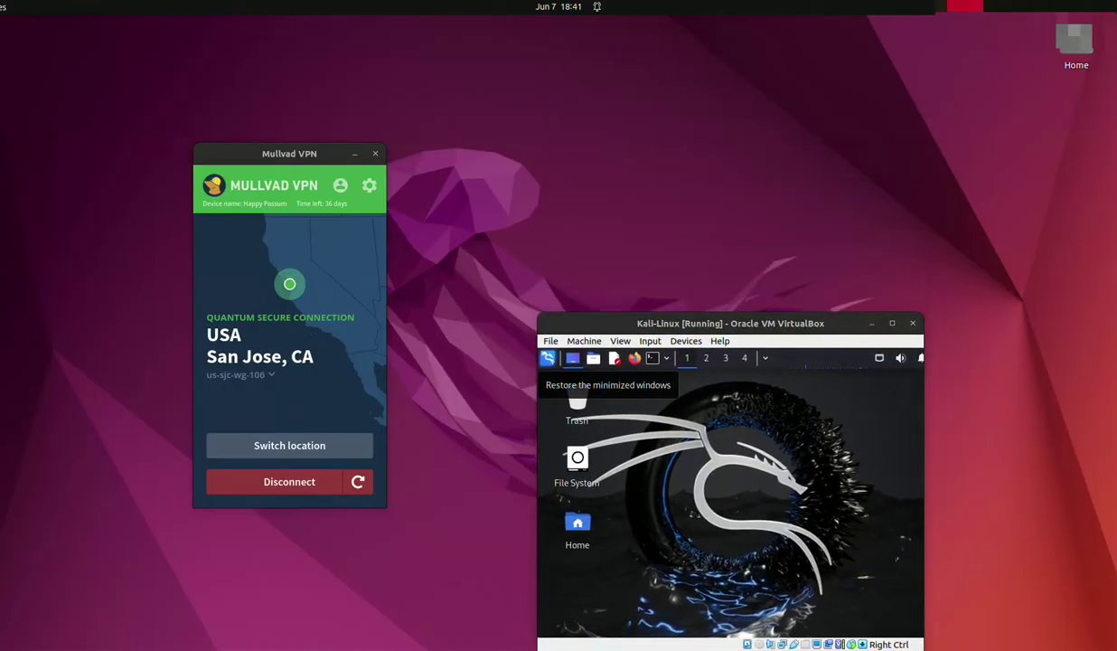
- Open a terminal on the host between the two windows, clear its output and enlarge its text by two levels
key("ctrl+alt+t")
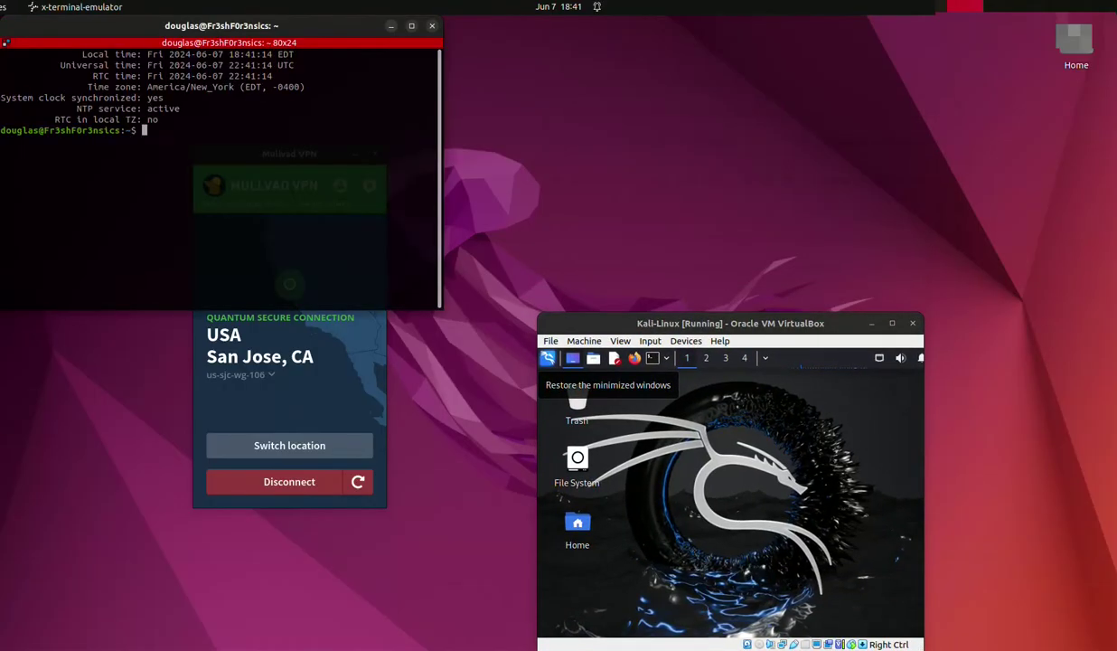
left_click_drag(221, 26, 474, 86)
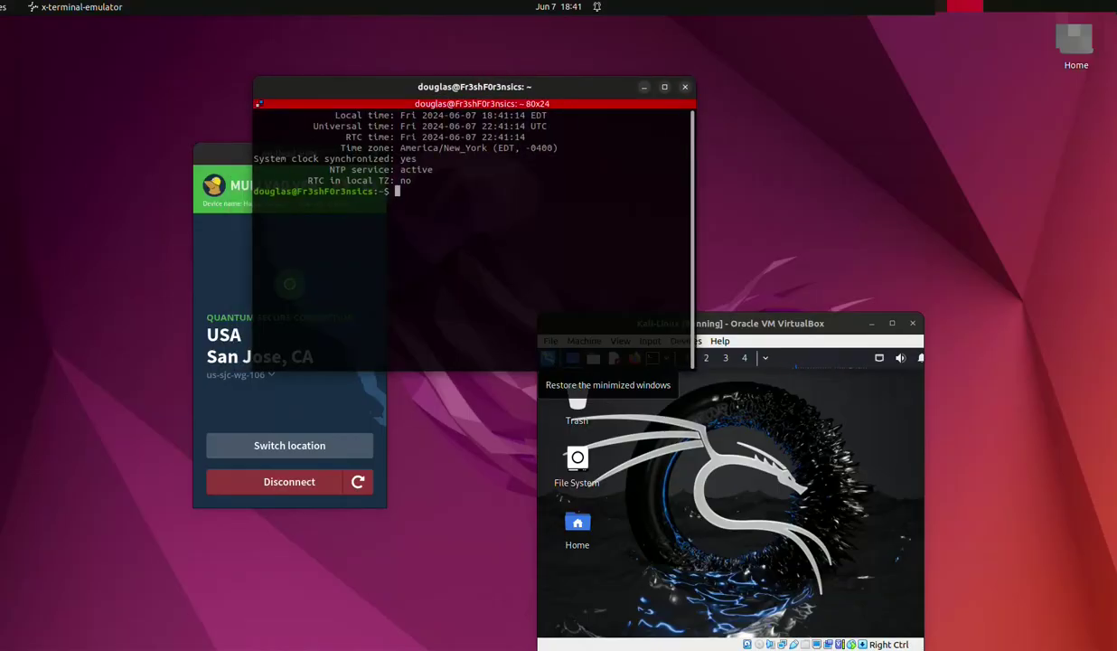
type("clear")
key("Return")
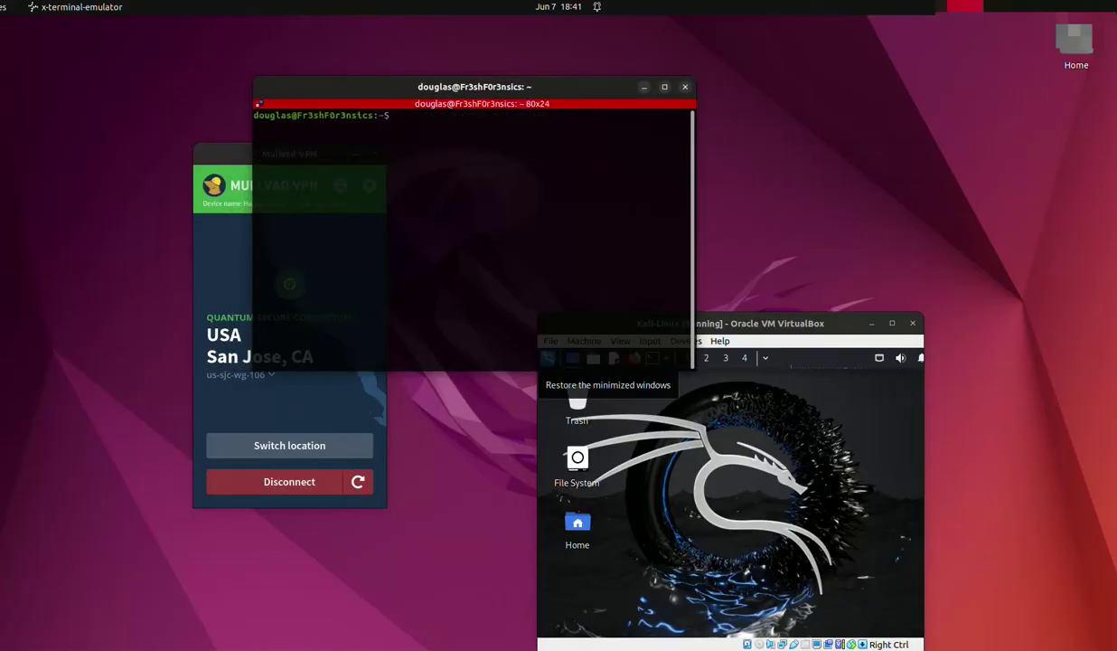
left_click_drag(474, 86, 603, 108)
key("ctrl+plus")
key("ctrl+plus")
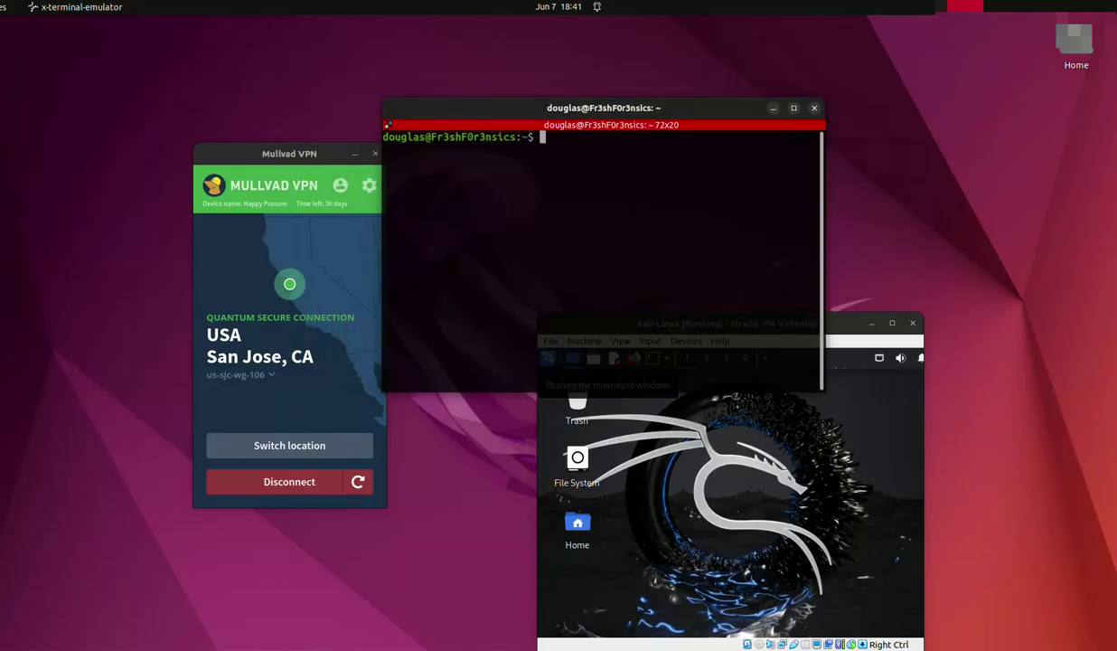
- Query the host's public IP address with curl ifconfig.me and highlight the returned address
type("curl ")
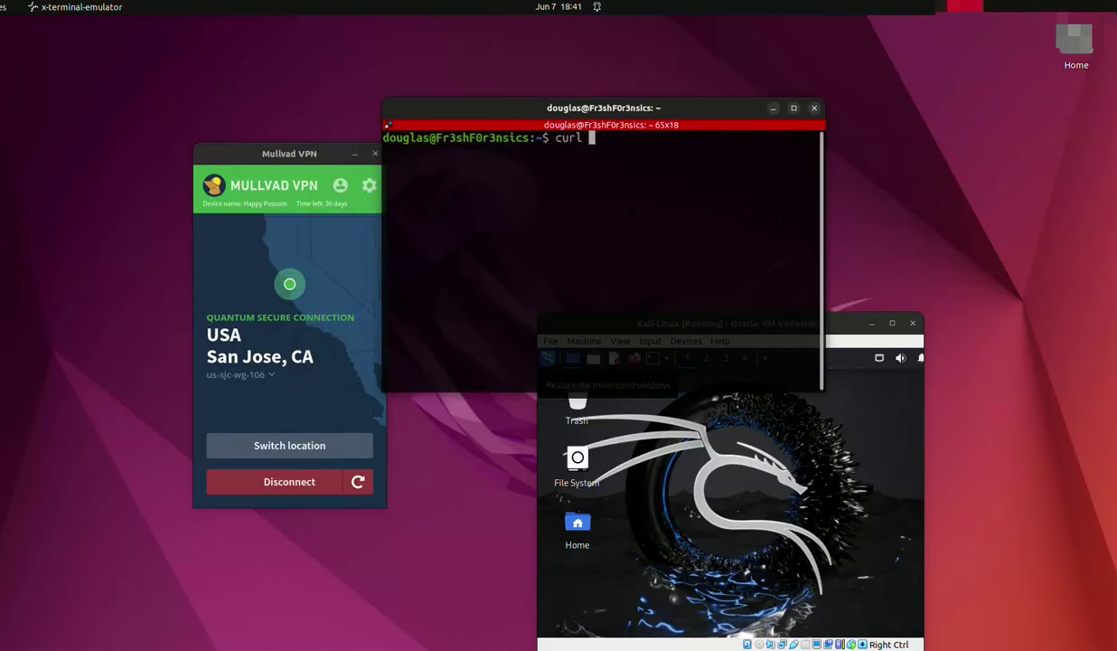
type("ifconfig.me")
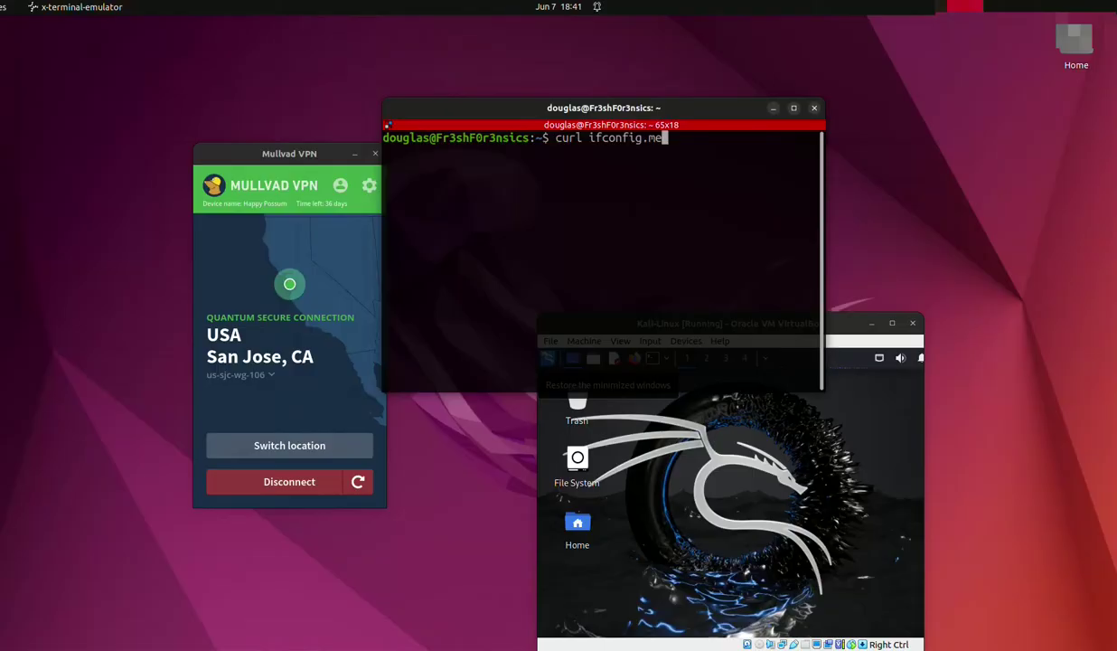
key("Return")
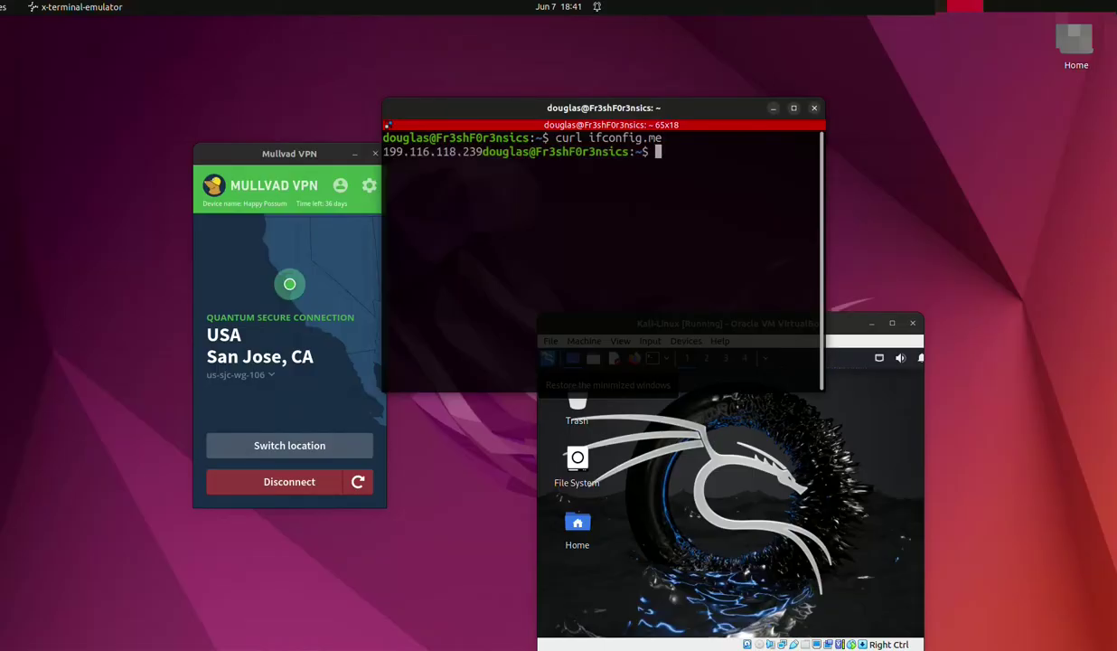
left_click_drag(483, 151, 383, 152)
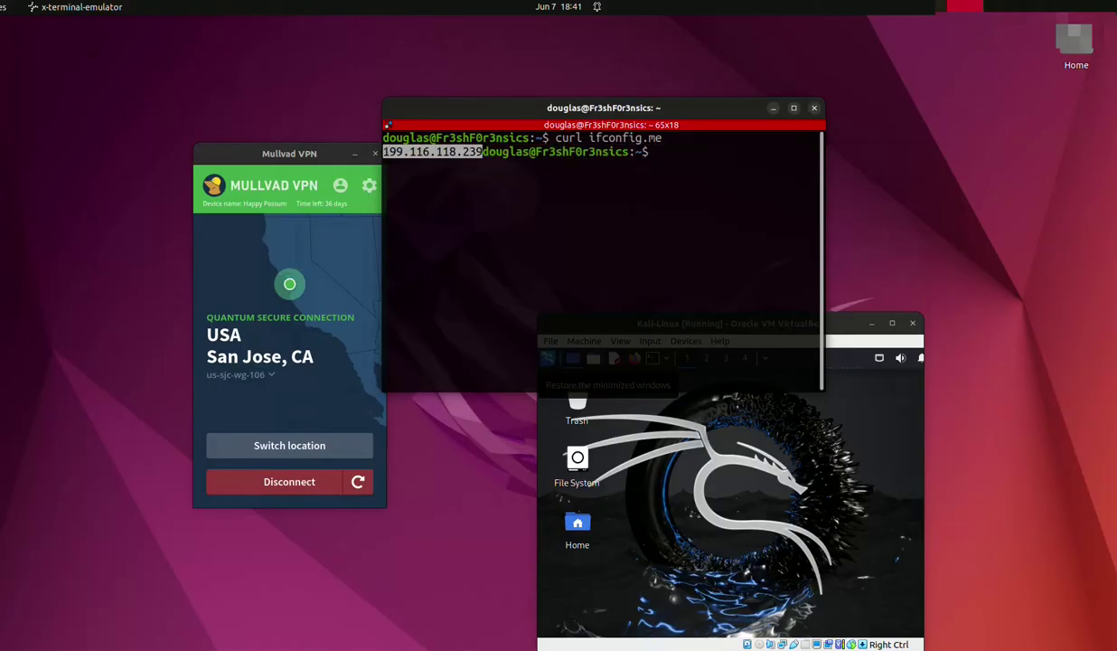
- Switch to Firefox in the Kali-Linux virtual machine and load mullvad.net in a new tab
key("alt+Tab")
key("ctrl+t")
left_click(362, 54)
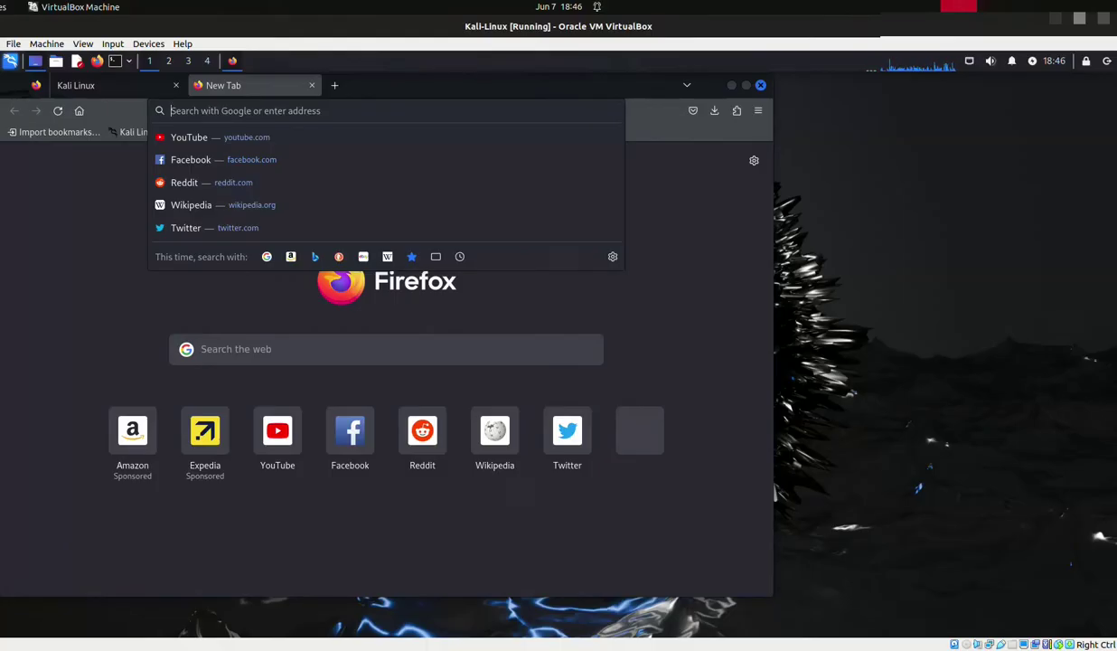
type("mull")
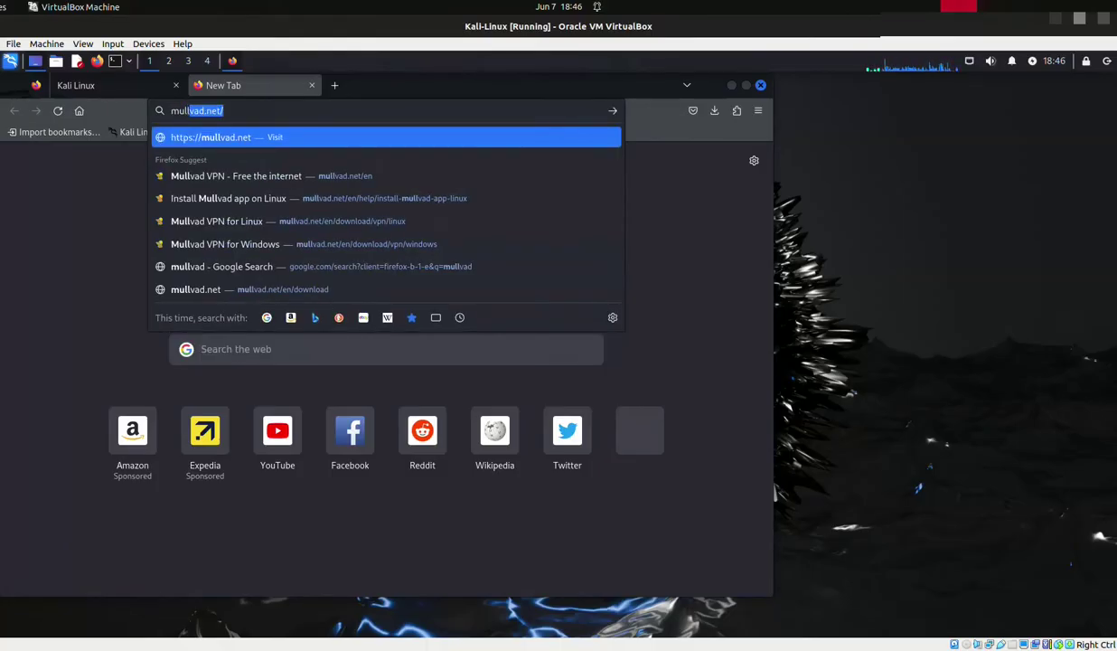
key("Right")
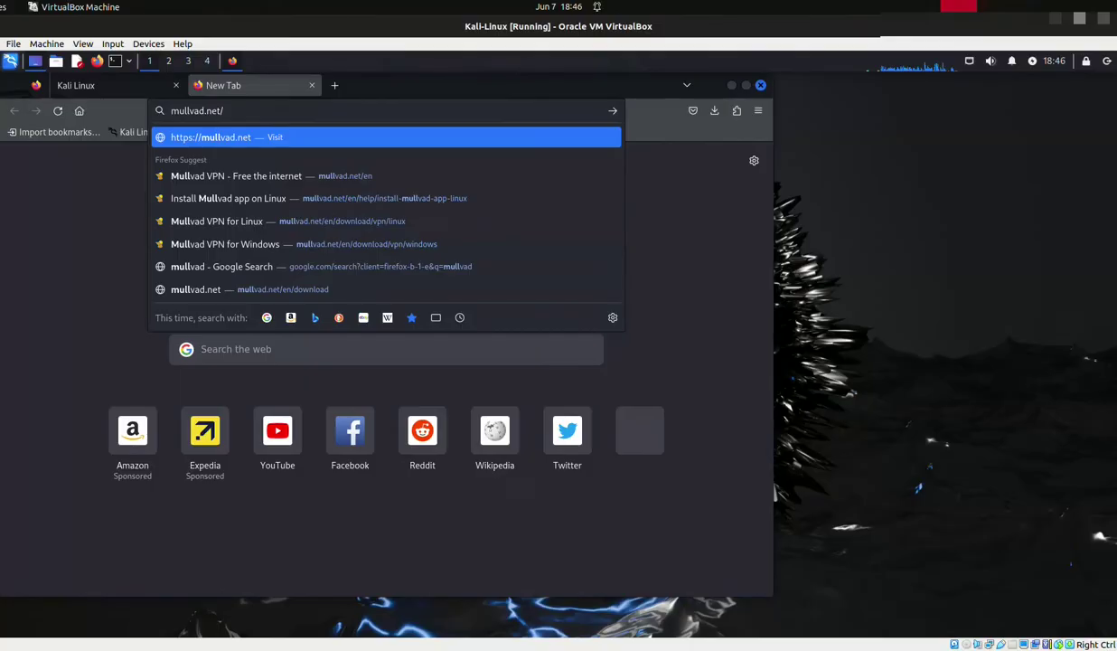
key("Return")
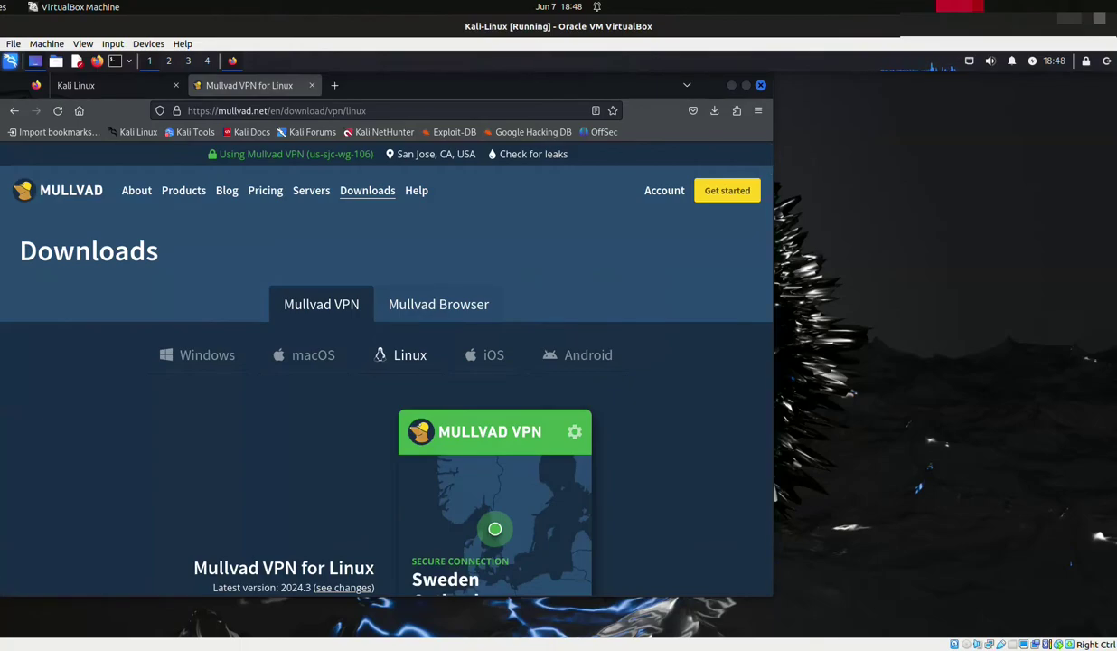
- Examine the Mullvad VPN for Linux download page, covering the repository install commands and the manual .deb and .rpm packages
scroll(207, 271, "down", 2)
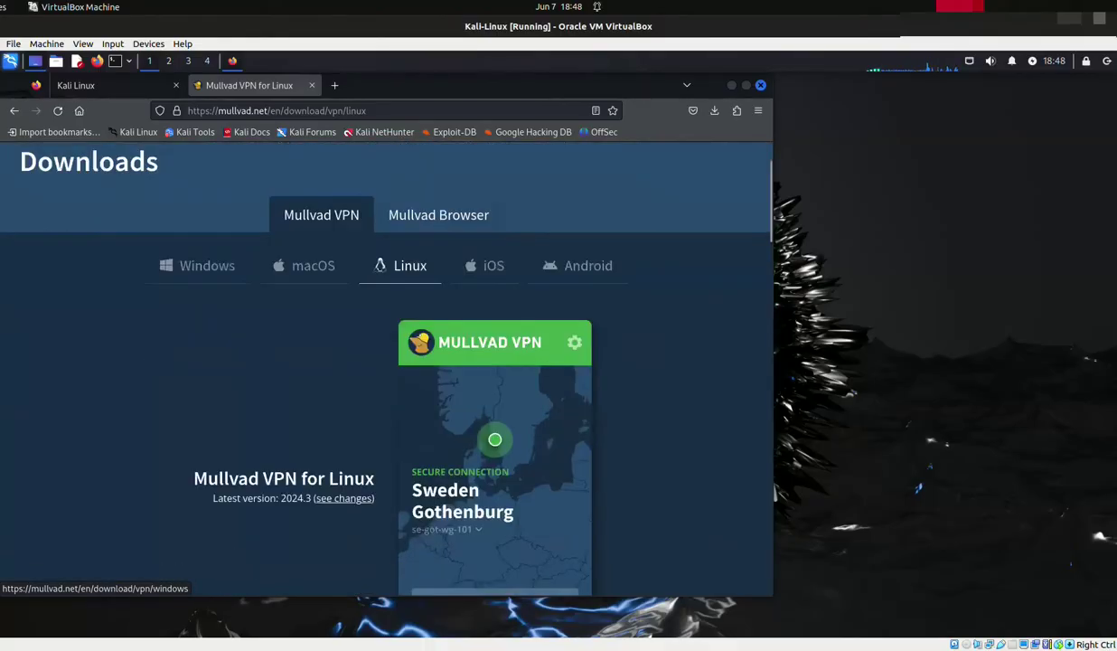
scroll(207, 271, "down", 1)
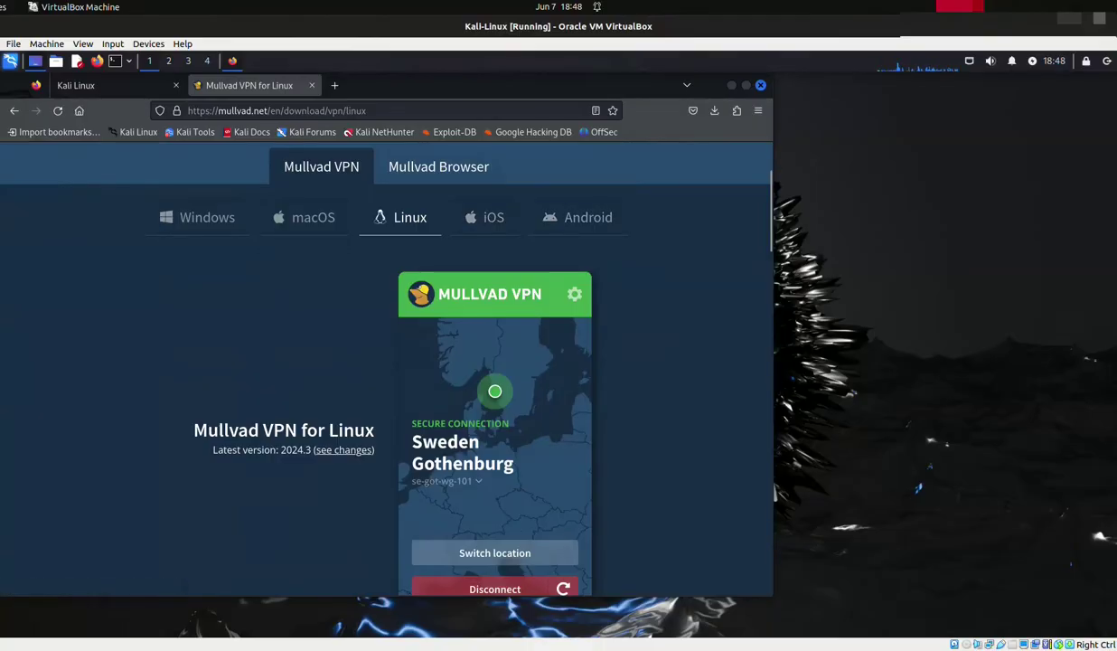
scroll(386, 369, "down", 5)
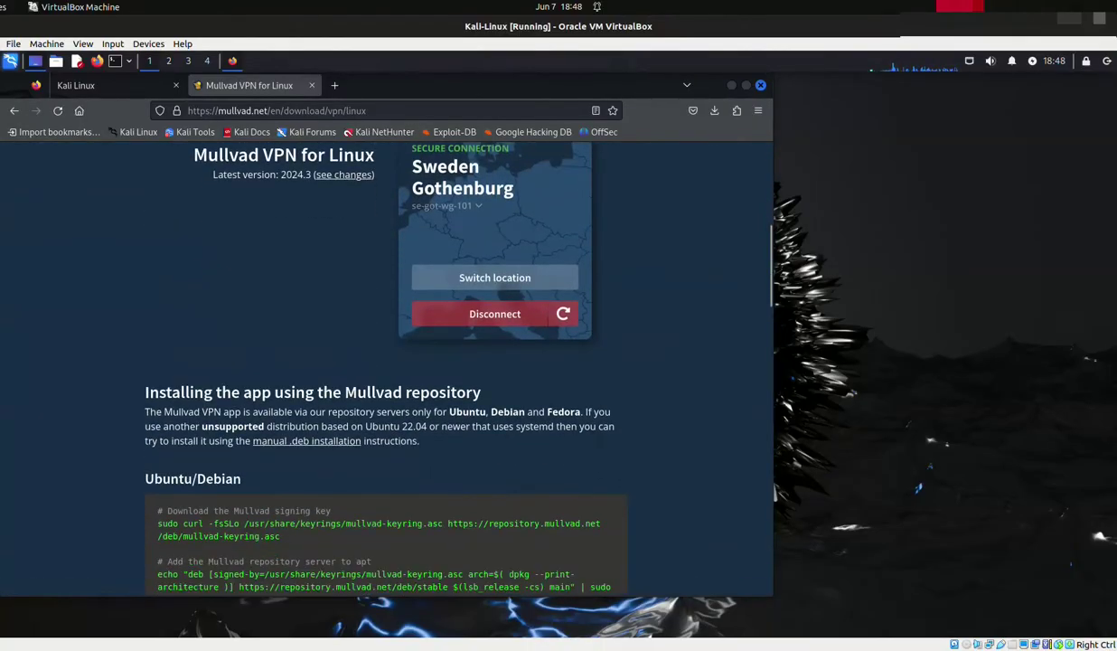
scroll(386, 368, "down", 1)
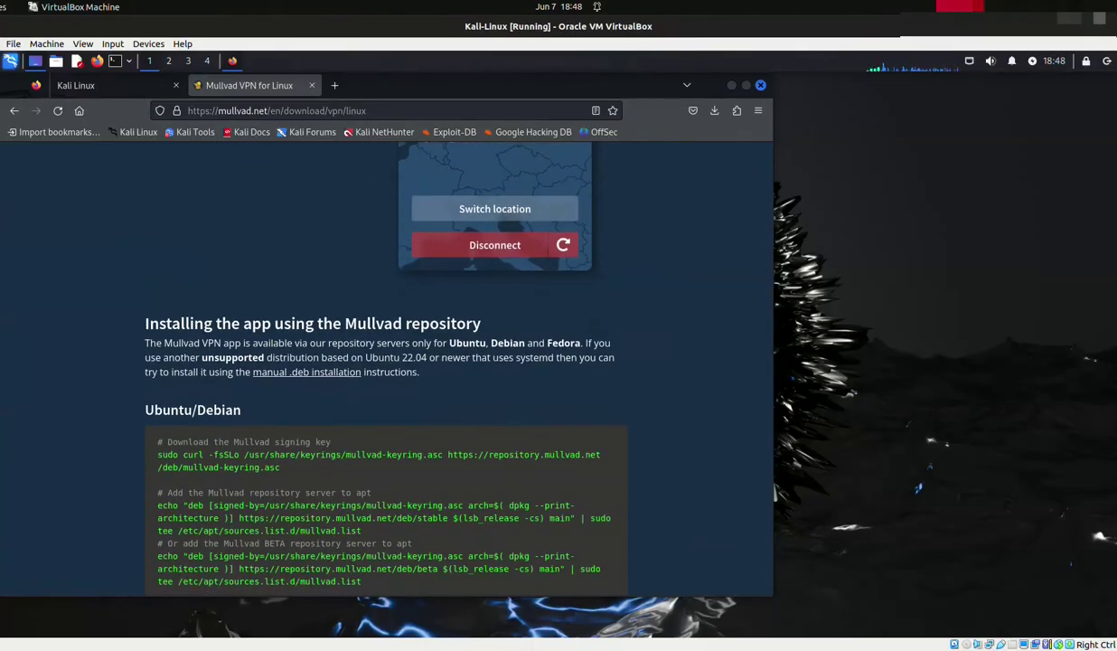
scroll(386, 369, "down", 2)
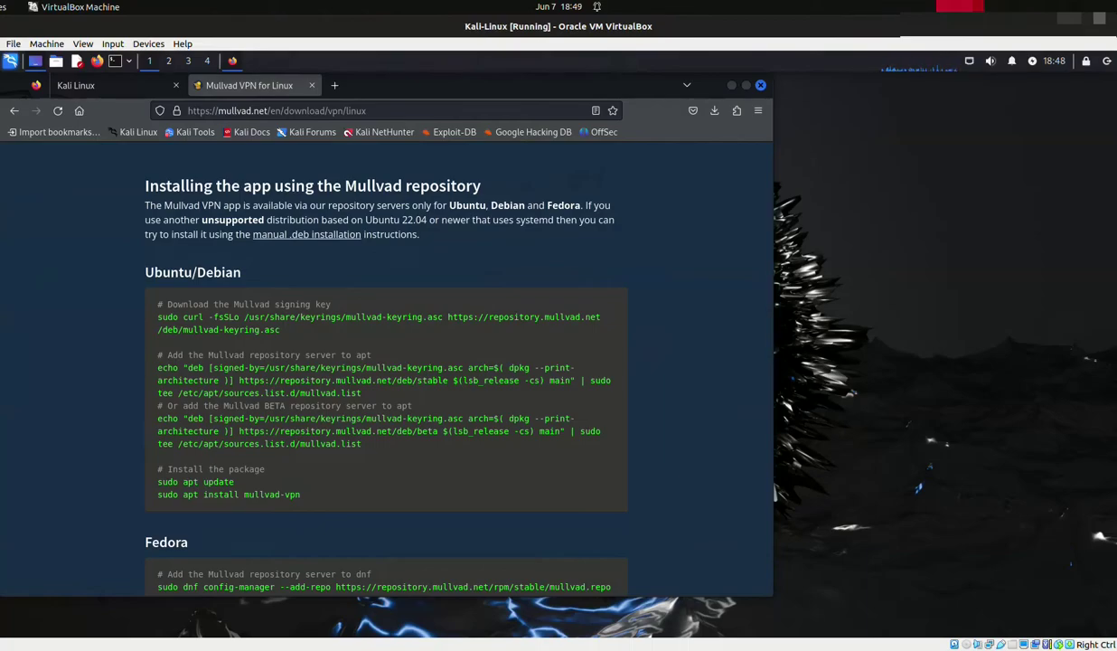
scroll(386, 362, "down", 4)
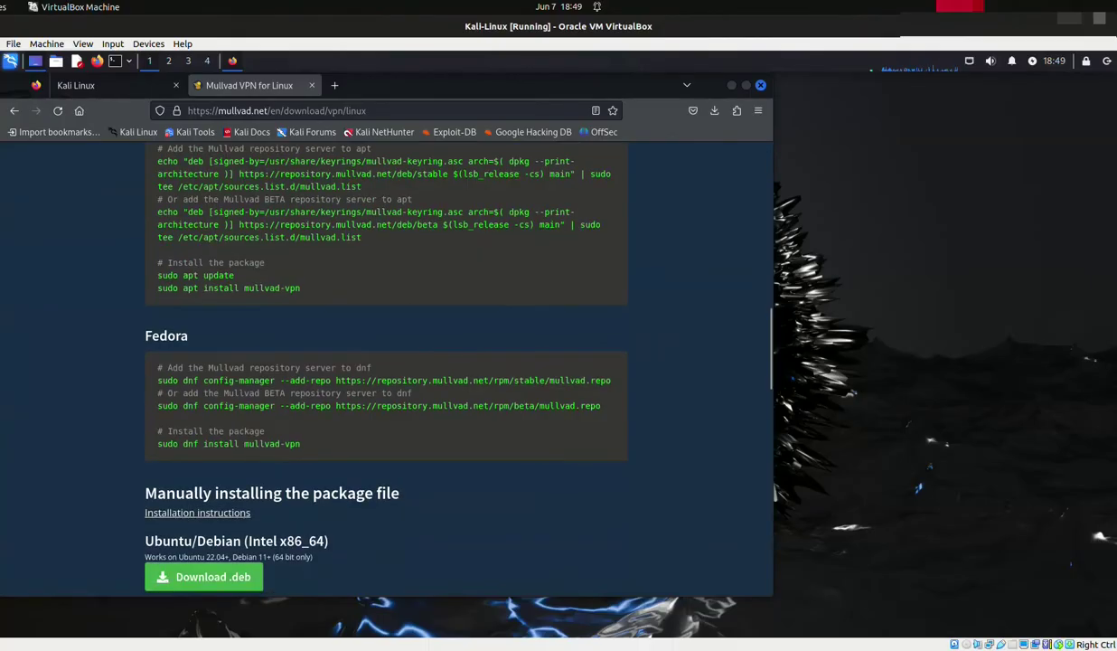
scroll(386, 362, "down", 1)
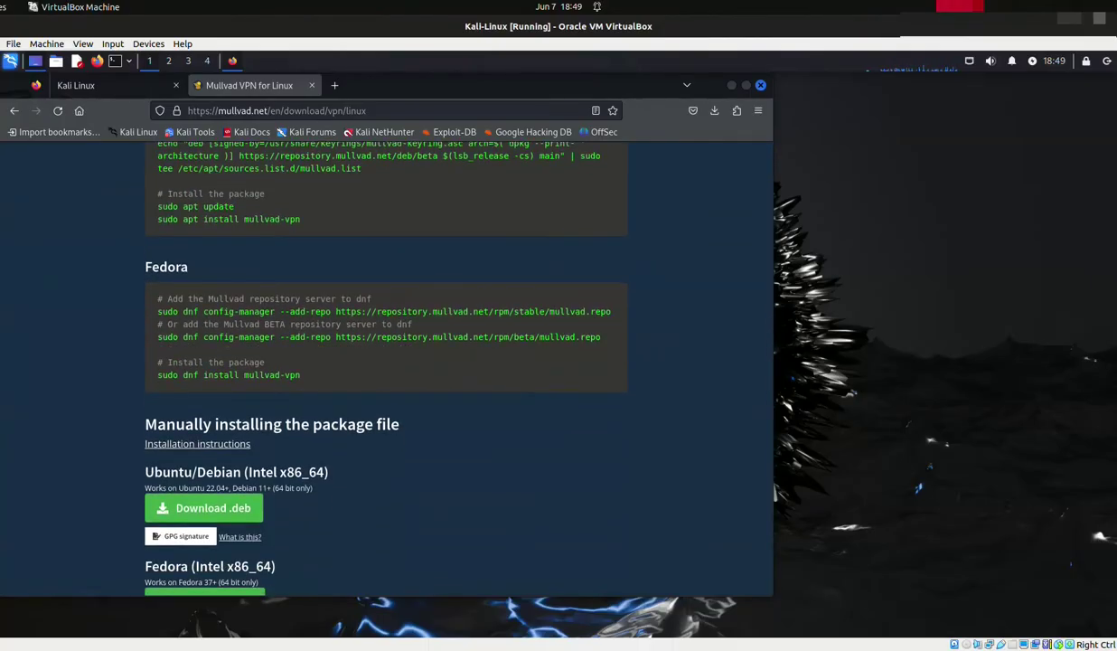
scroll(386, 361, "down", 1)
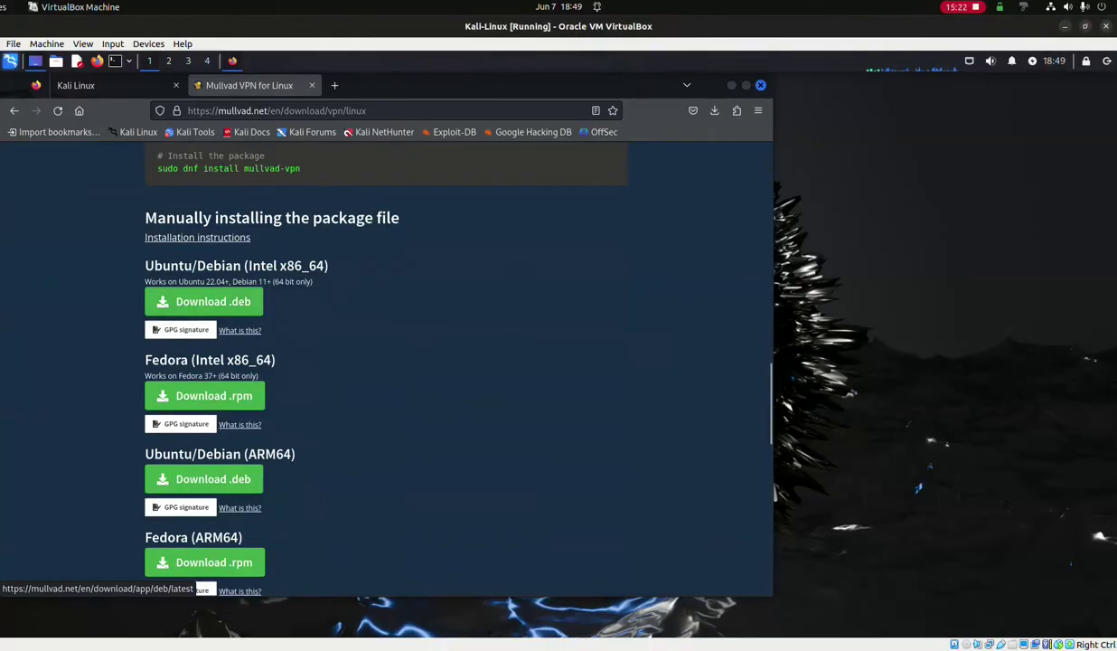
scroll(387, 361, "down", 3)
scroll(387, 362, "up", 4)
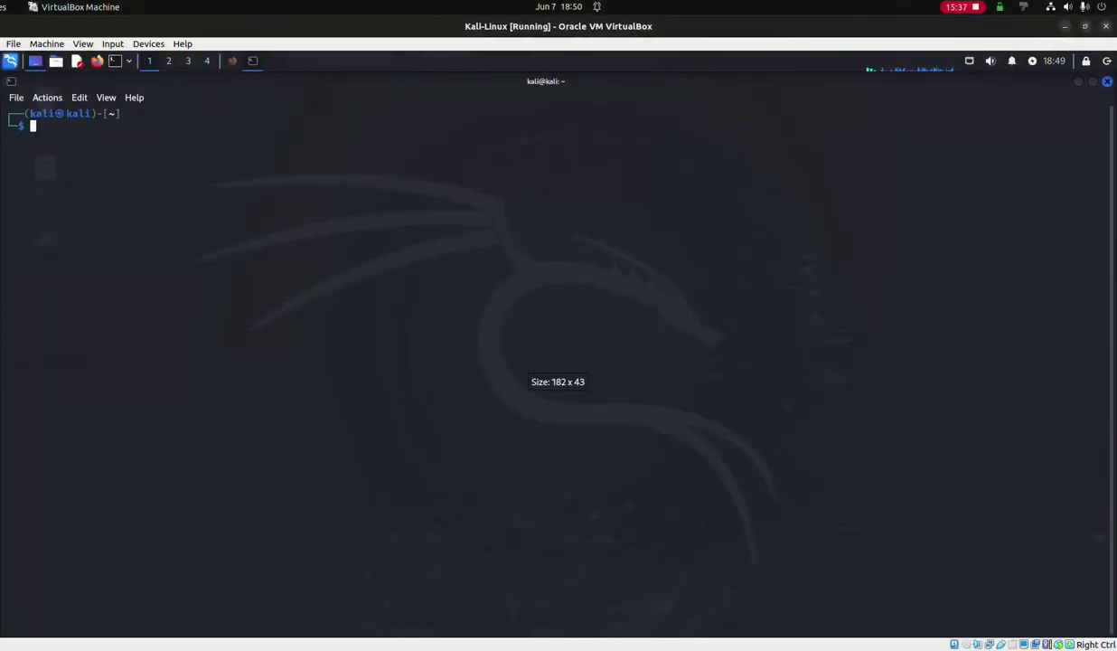
- Change to the Downloads directory in the Kali terminal and list its files
type("cd Do")
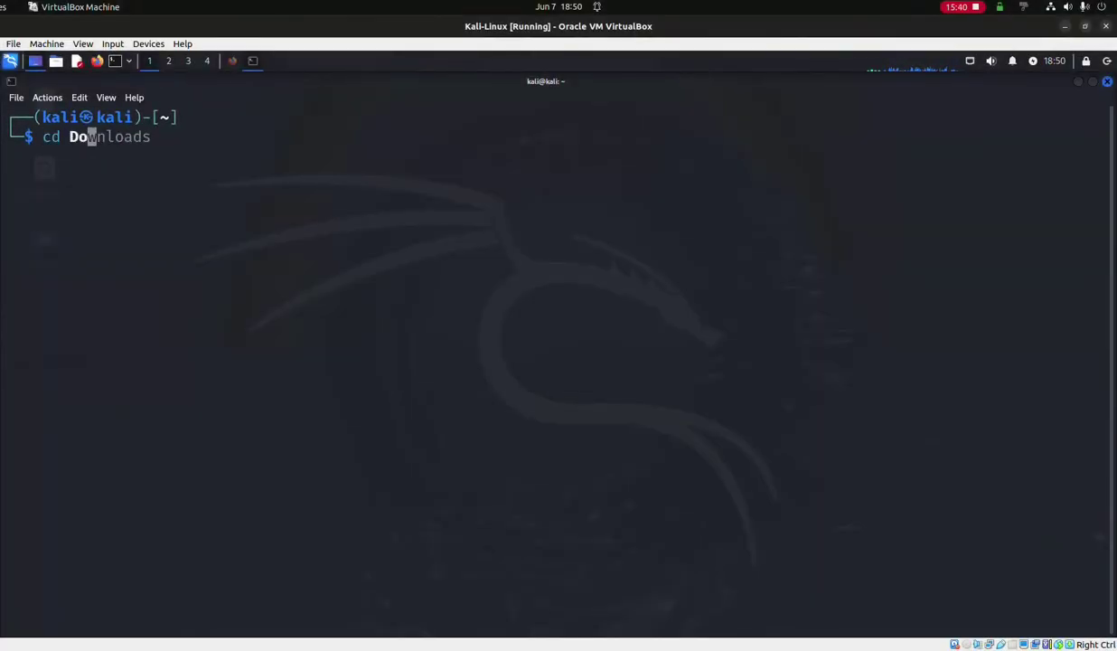
key("Tab")
key("Return")
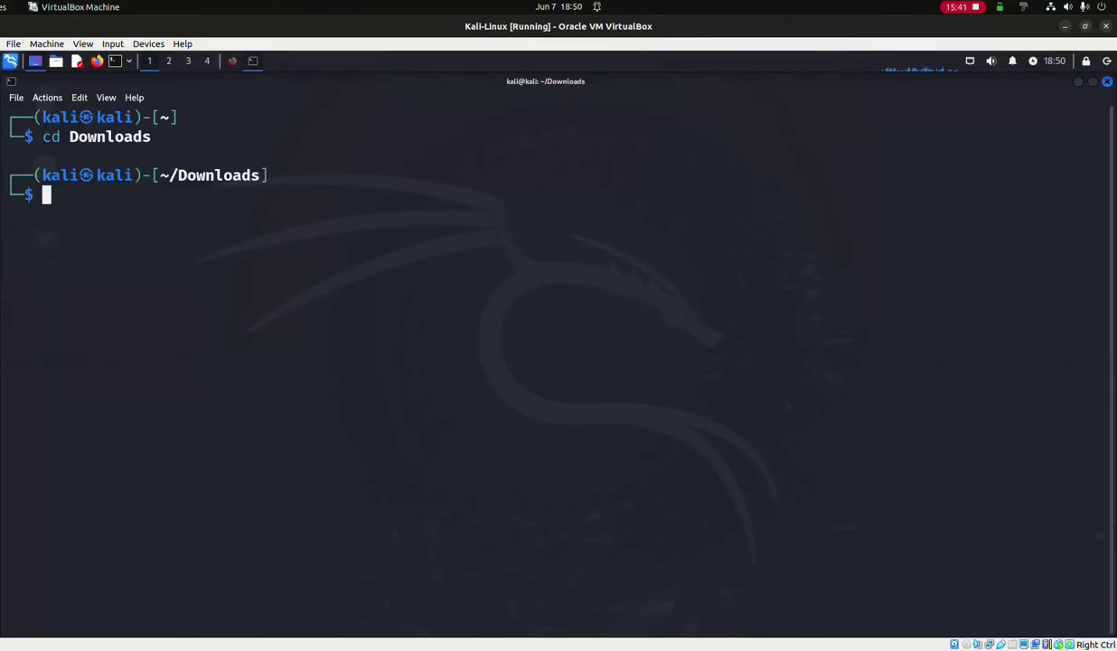
type("ls")
key("Return")
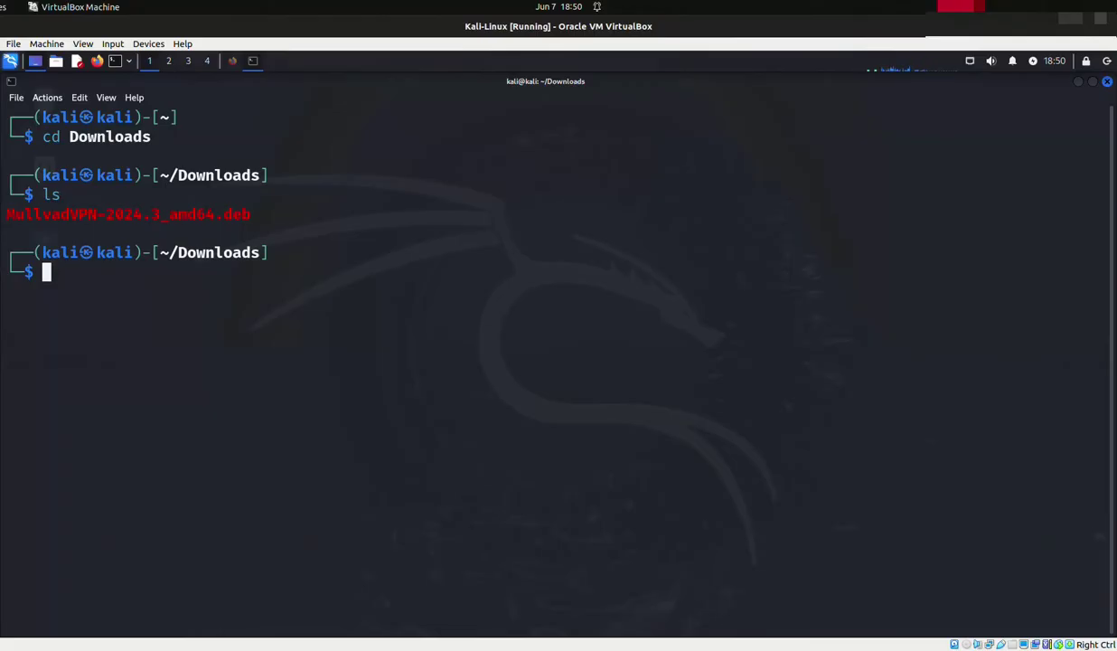
- Clear the Kali terminal's output
type("c")
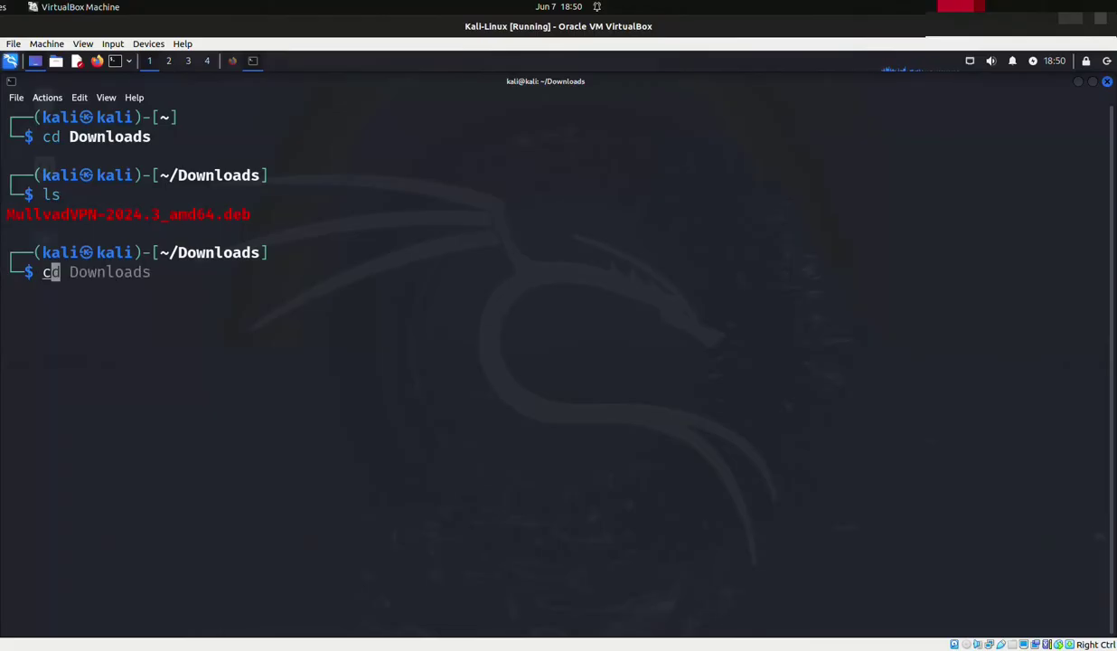
type("lear")
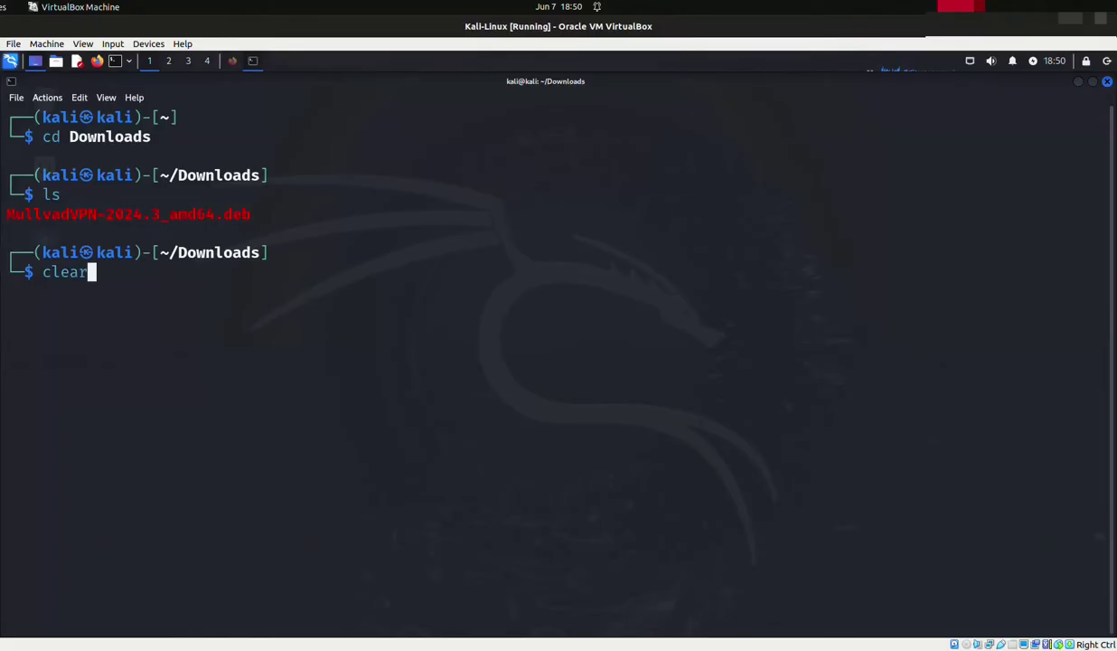
key("Return")
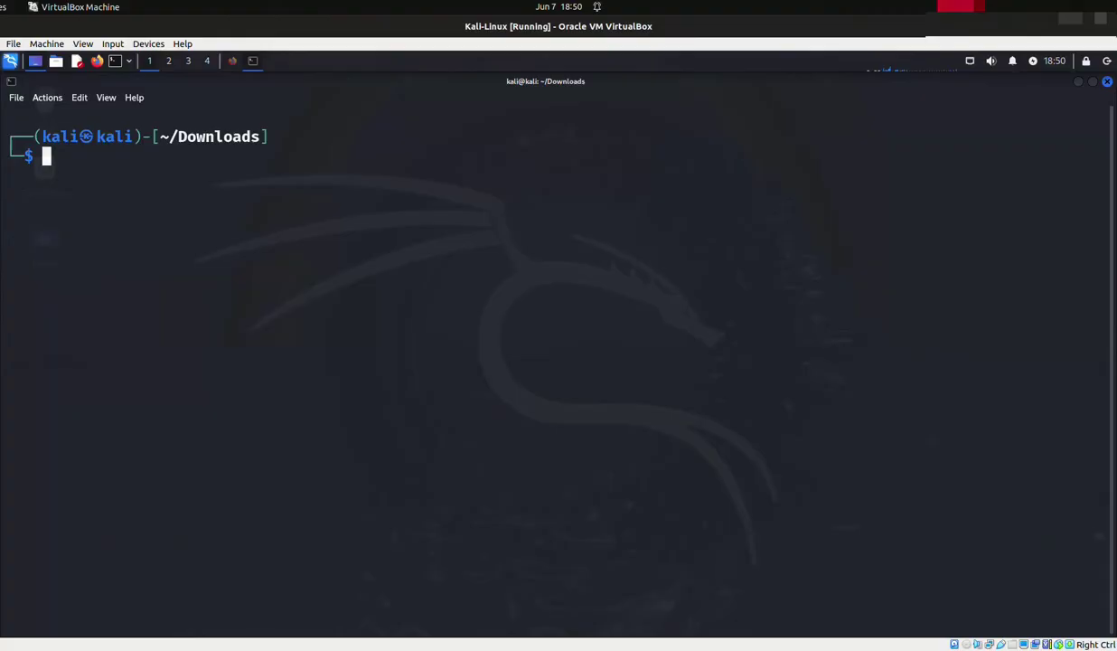
type("sudo ap")
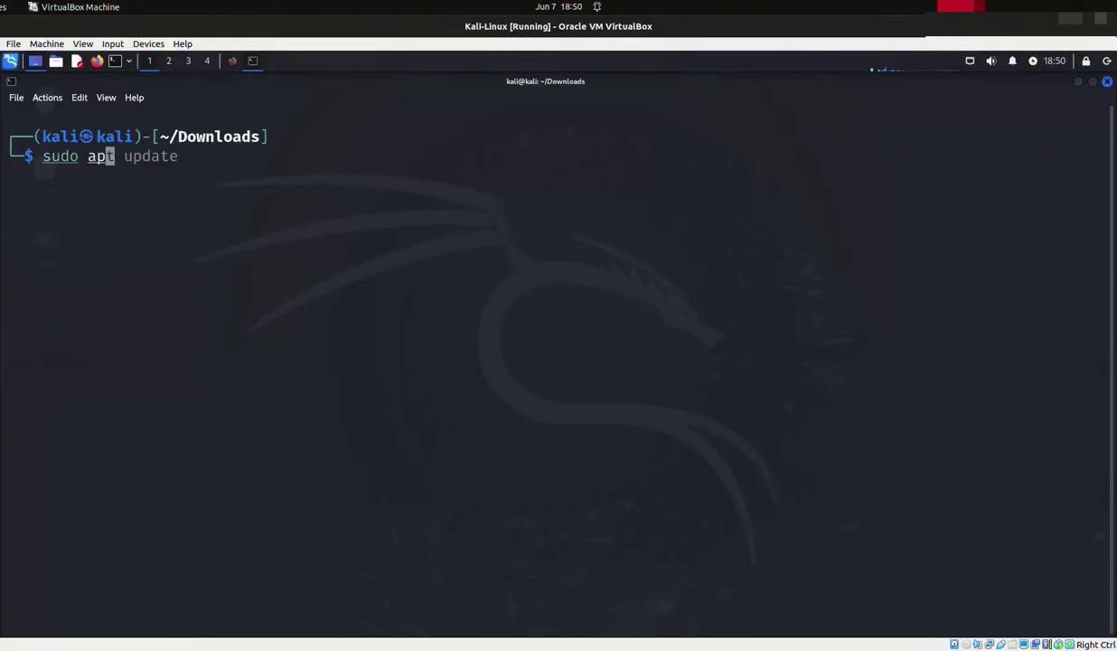
type("t insta")
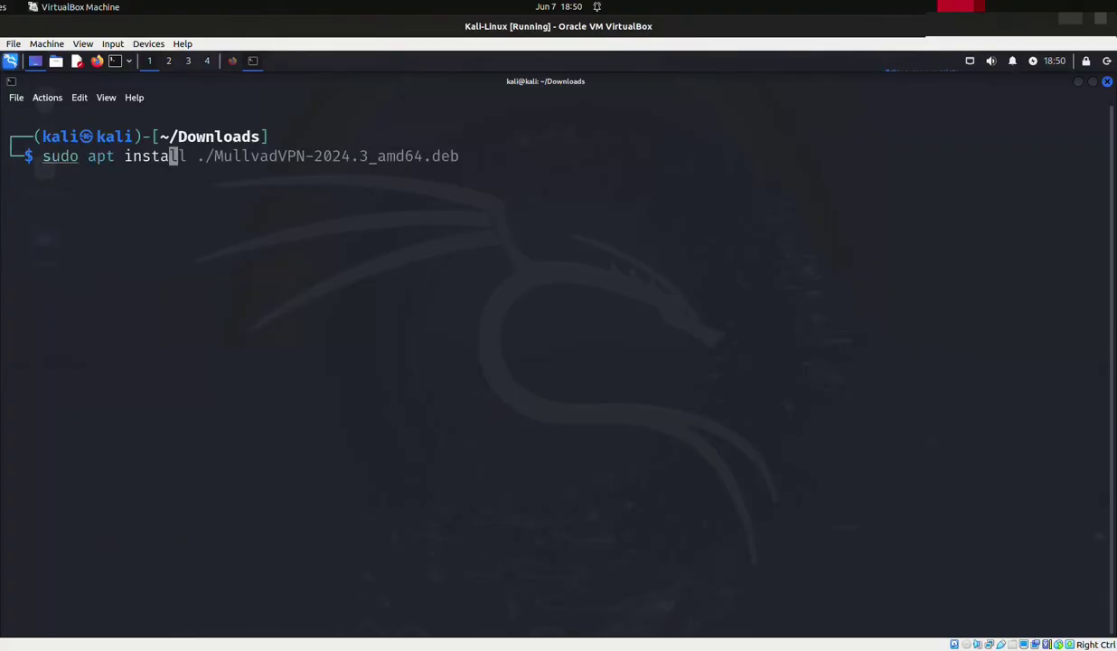
type("ll ./Mu")
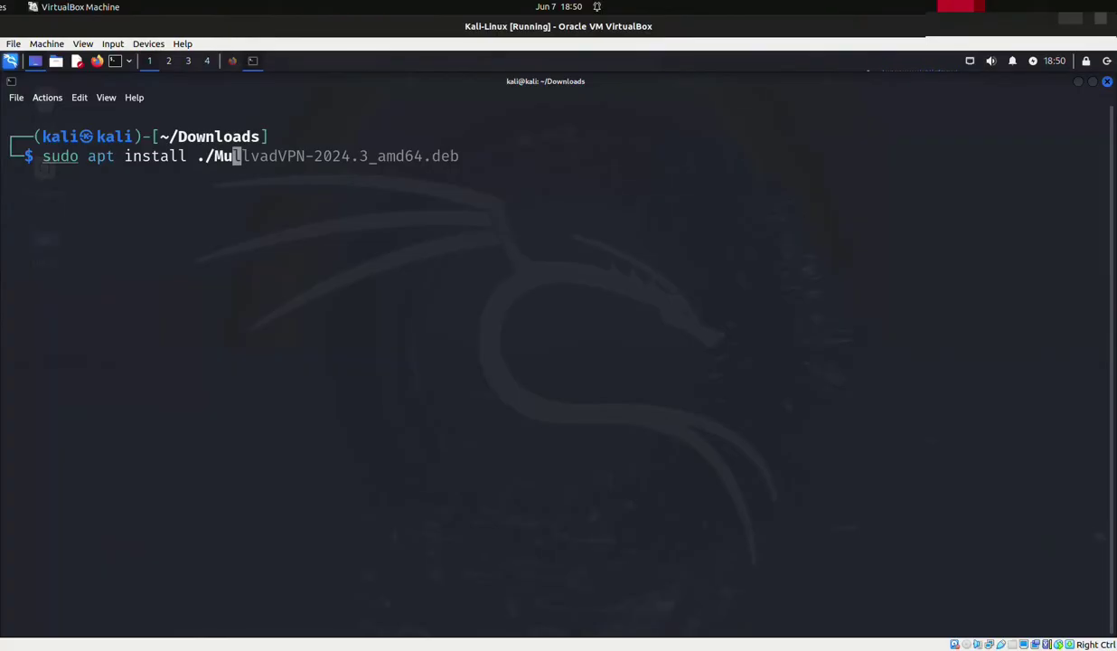
key("Tab")
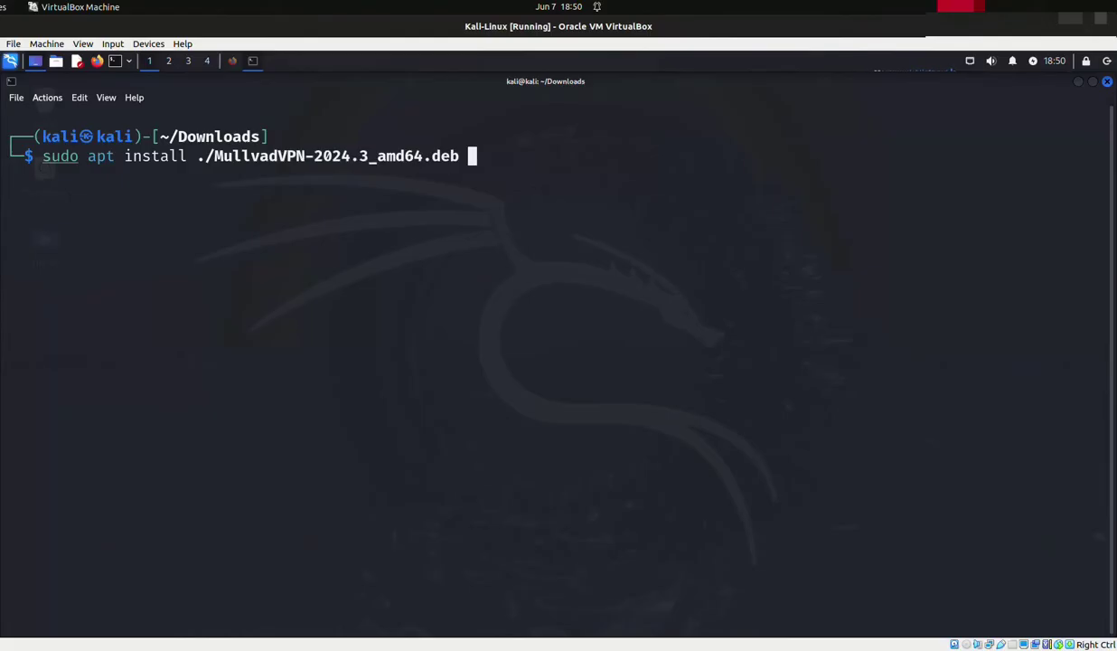
key("Left")
key("Left")
key("Left")
key("Left")
key("Left")
key("Left")
key("Left")
key("Left")
key("Left")
key("Left")
key("Left")
key("Left")
key("Left")
key("Left")
key("Left")
key("Left")
key("Left")
key("Left")
key("Left")
key("Left")
key("ctrl+k")
key("BackSpace")
key("BackSpace")
key("BackSpace")
key("BackSpace")
key("BackSpace")
key("BackSpace")
key("BackSpace")
key("BackSpace")
key("BackSpace")
key("BackSpace")
key("BackSpace")
key("BackSpace")
key("BackSpace")
key("BackSpace")
key("BackSpace")
key("BackSpace")
key("BackSpace")
key("BackSpace")
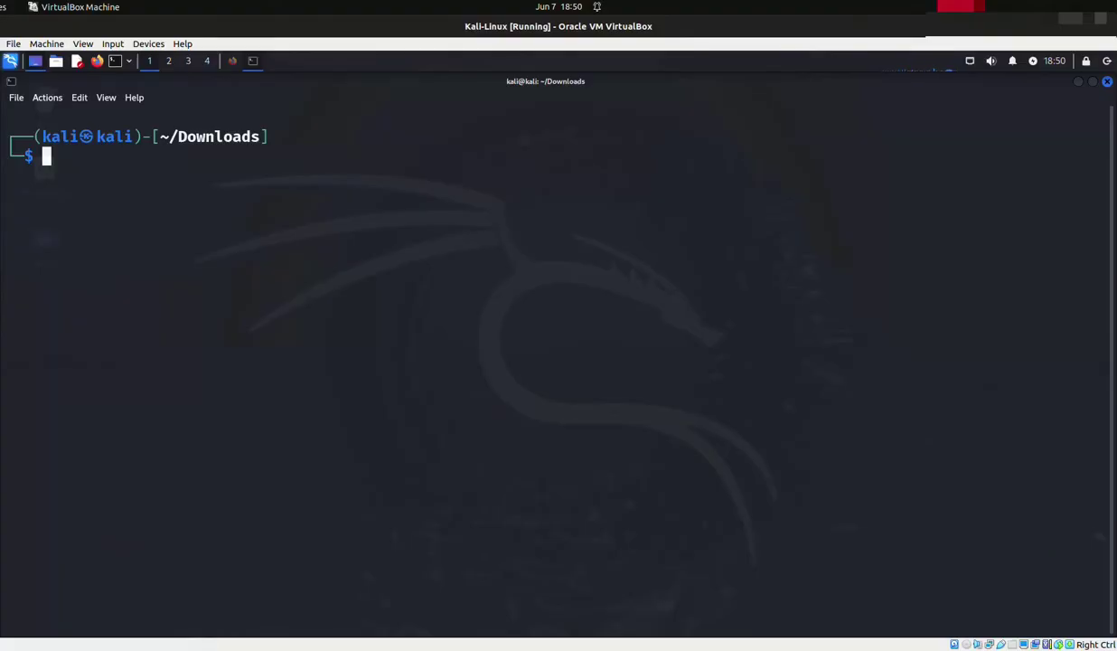
- Install /home/kali/Downloads/MullvadVPN-2024.3_amd64.deb with sudo apt install, authorizing it with the account password
type("sud")
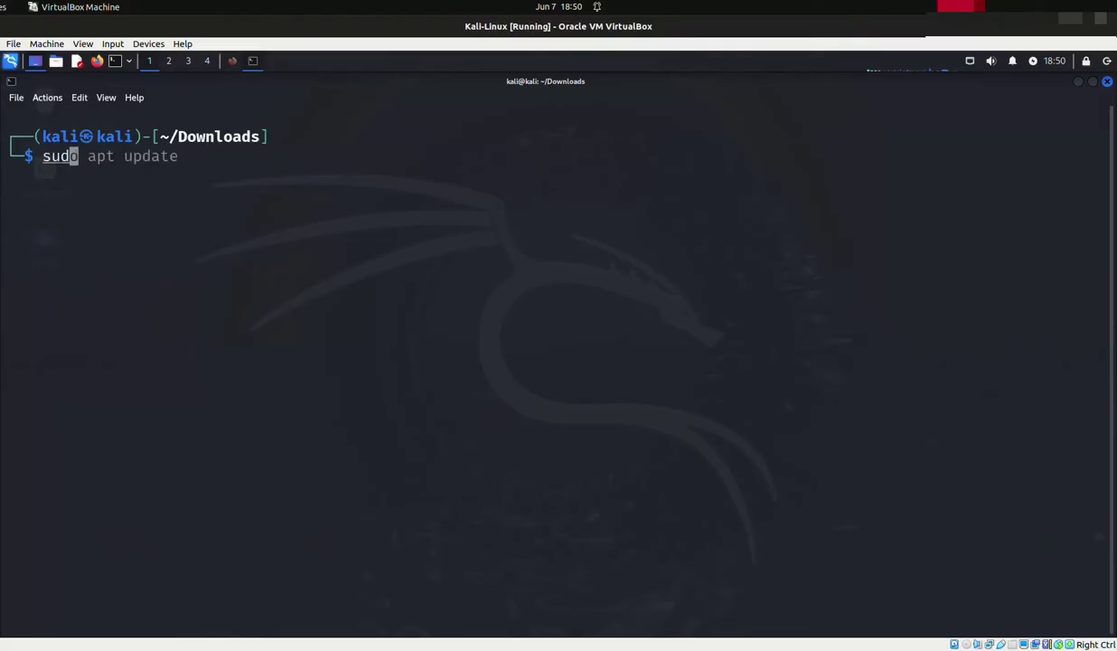
type("o apt install")
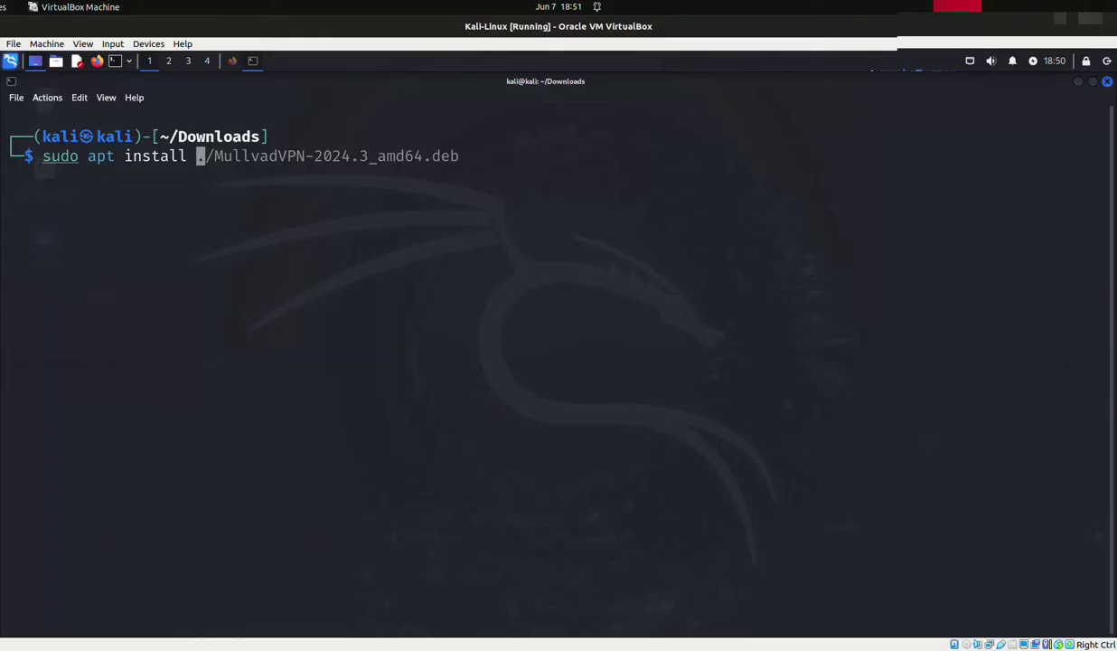
type("/home/")
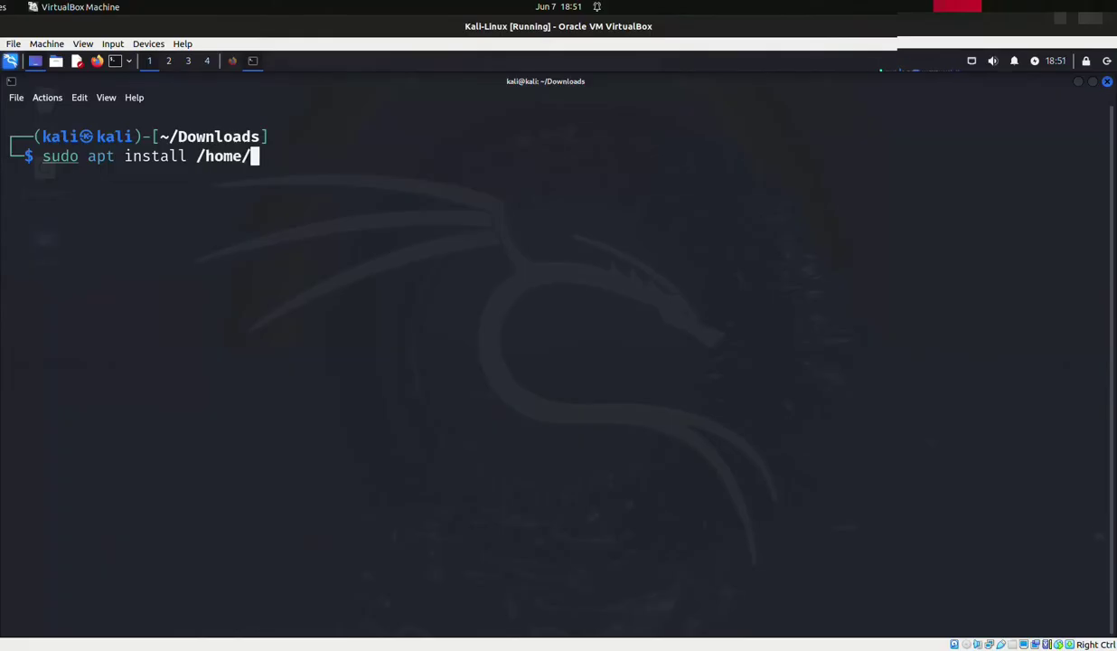
type("kali/Do")
key("Tab")
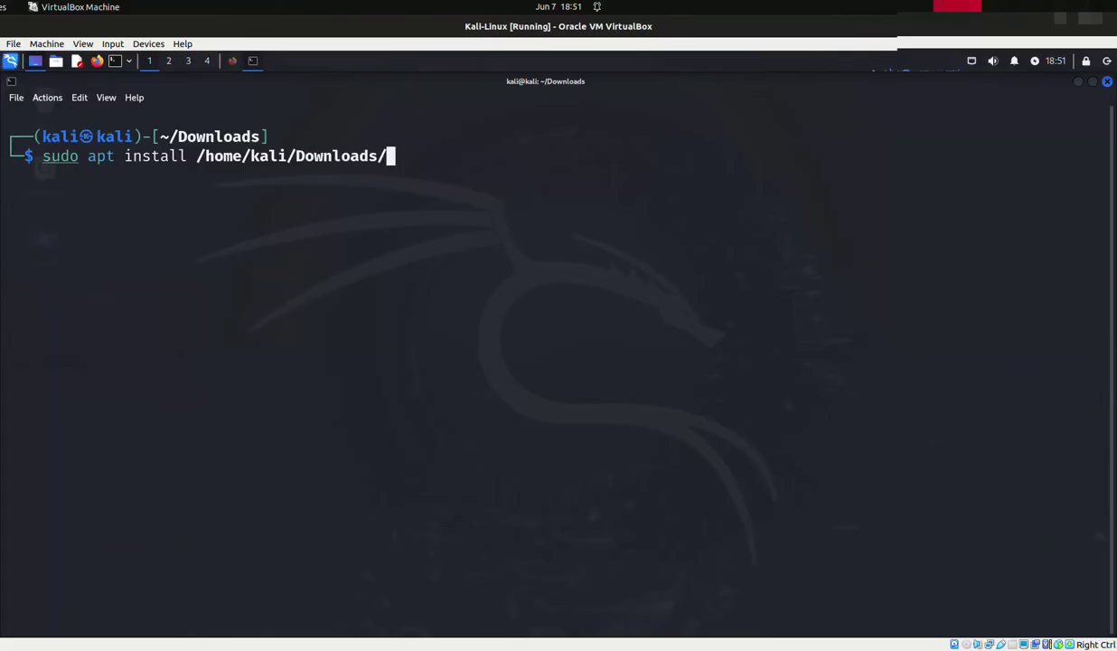
type("Mul")
key("Tab")
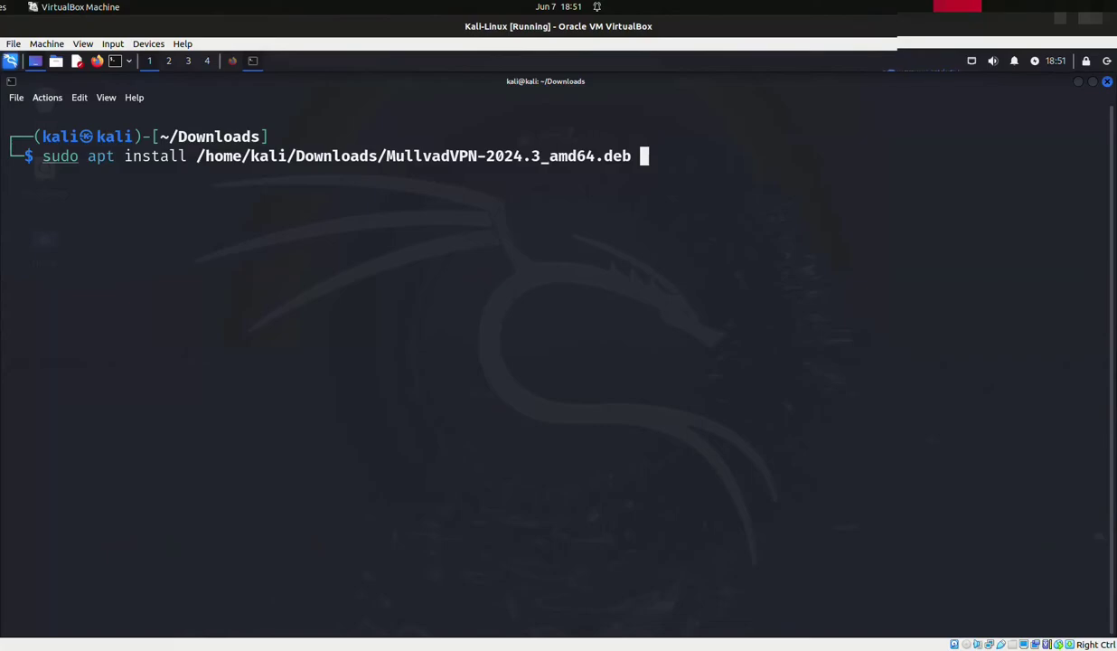
key("Return")
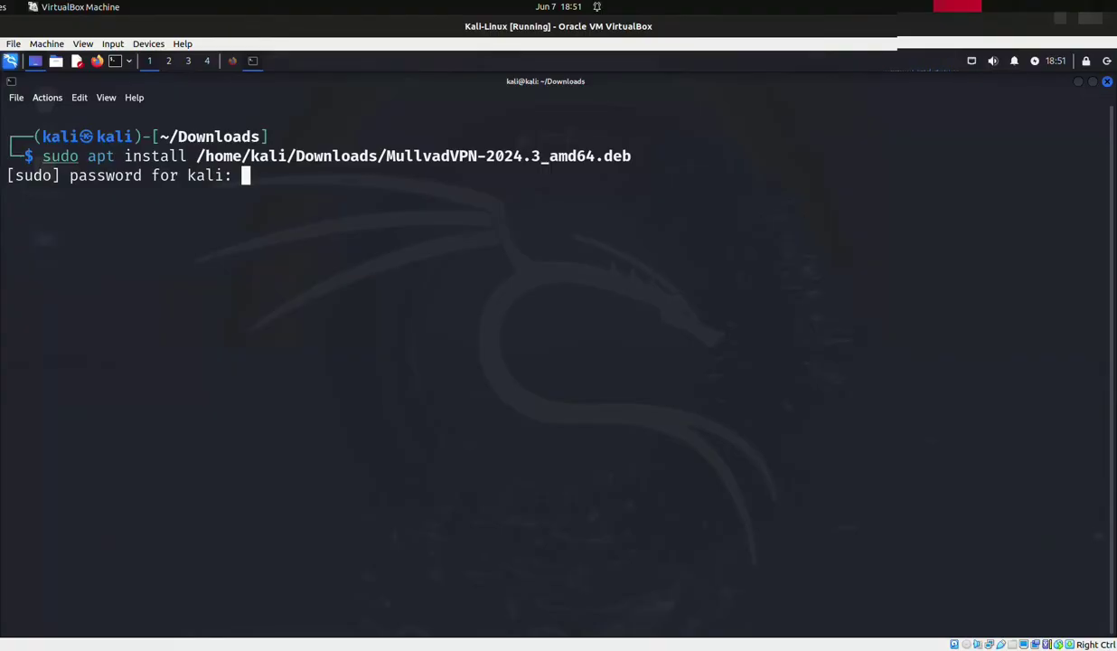
key("Return")
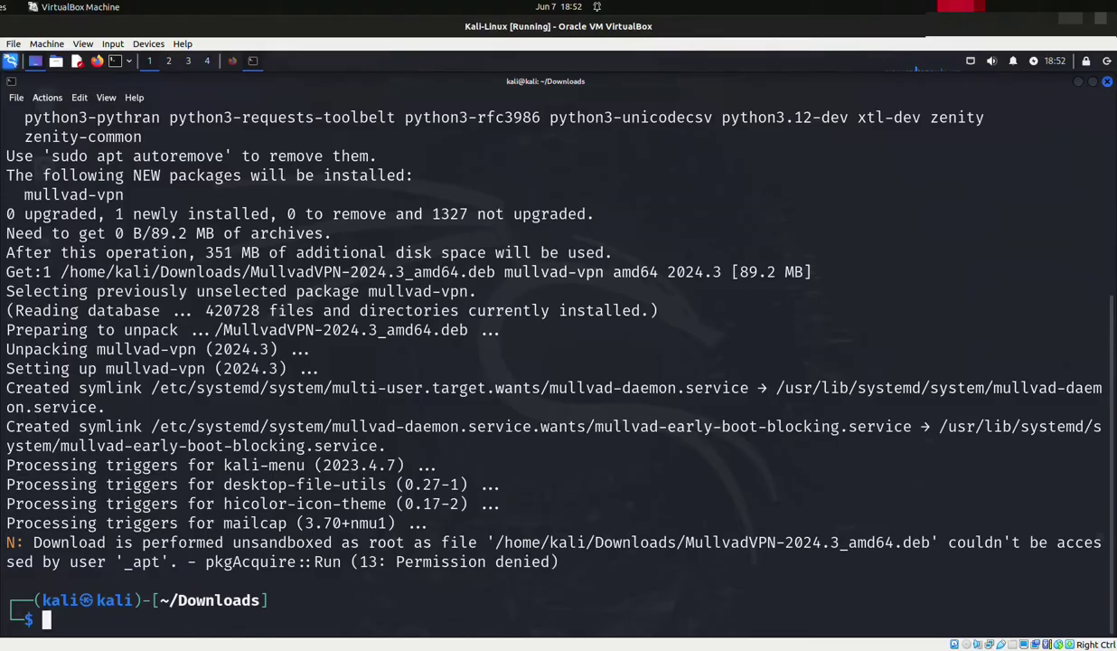
- Highlight the closing apt notice about the unsandboxed download and clear the terminal output
left_click_drag(6, 543, 576, 561)
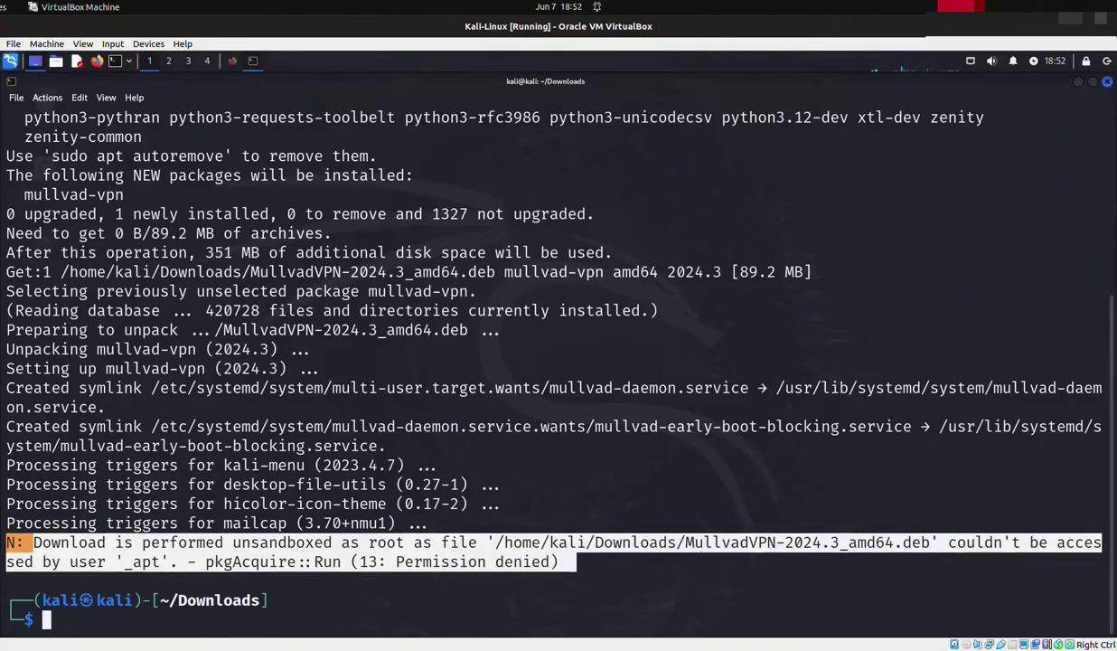
left_click(576, 562)
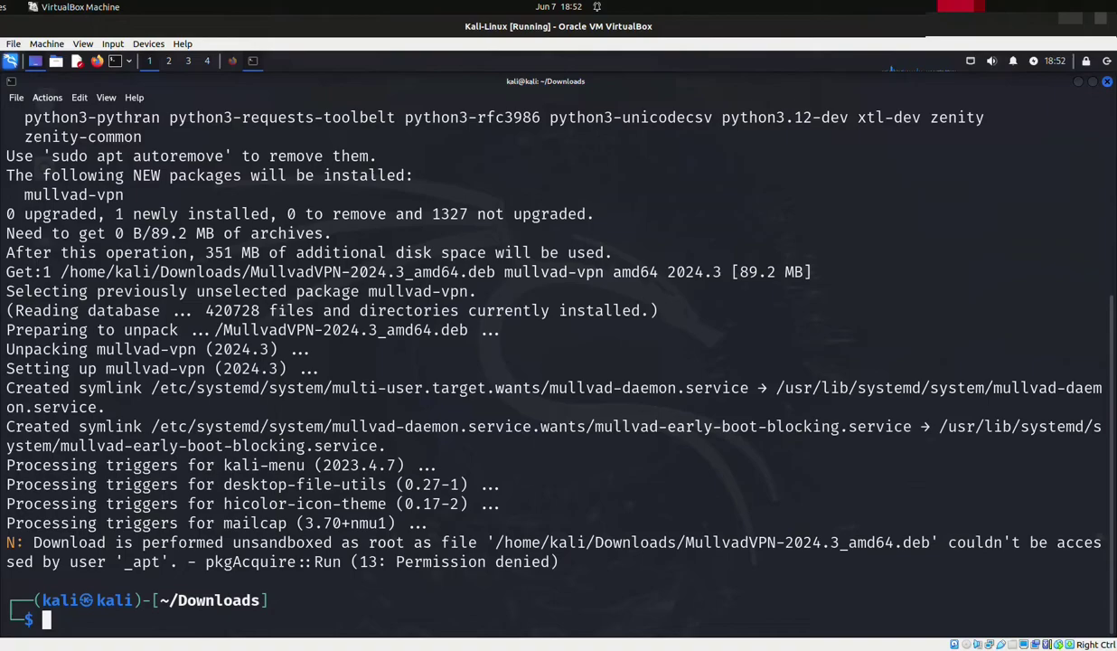
type("clear")
key("Return")
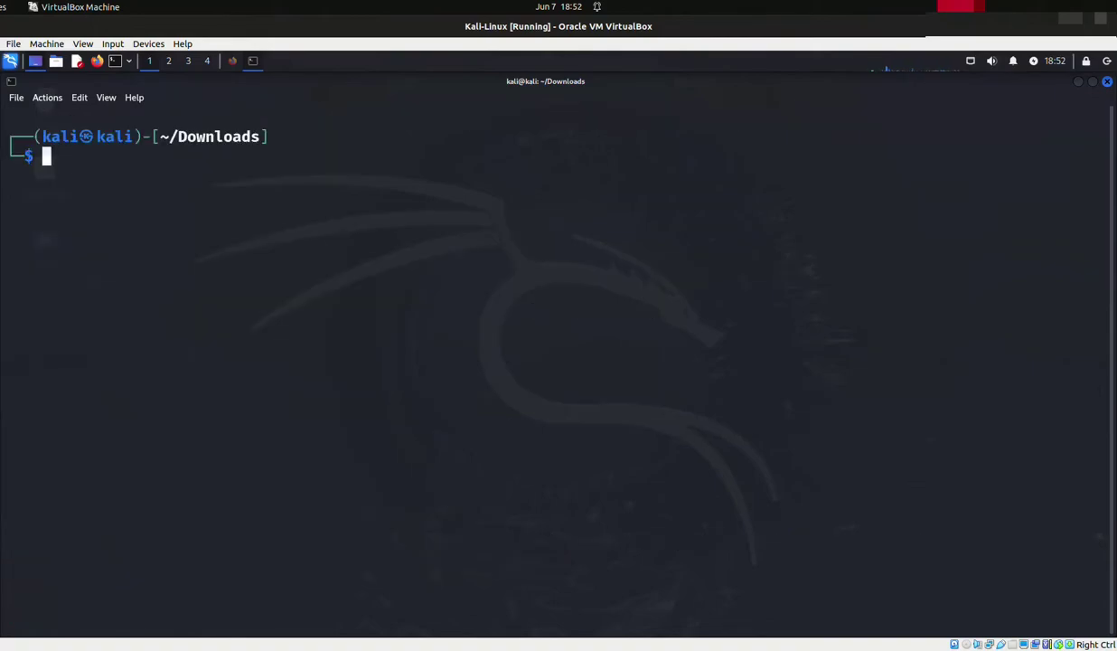
- Return to the home directory with cd and clear the terminal again
type("cd")
key("Return")
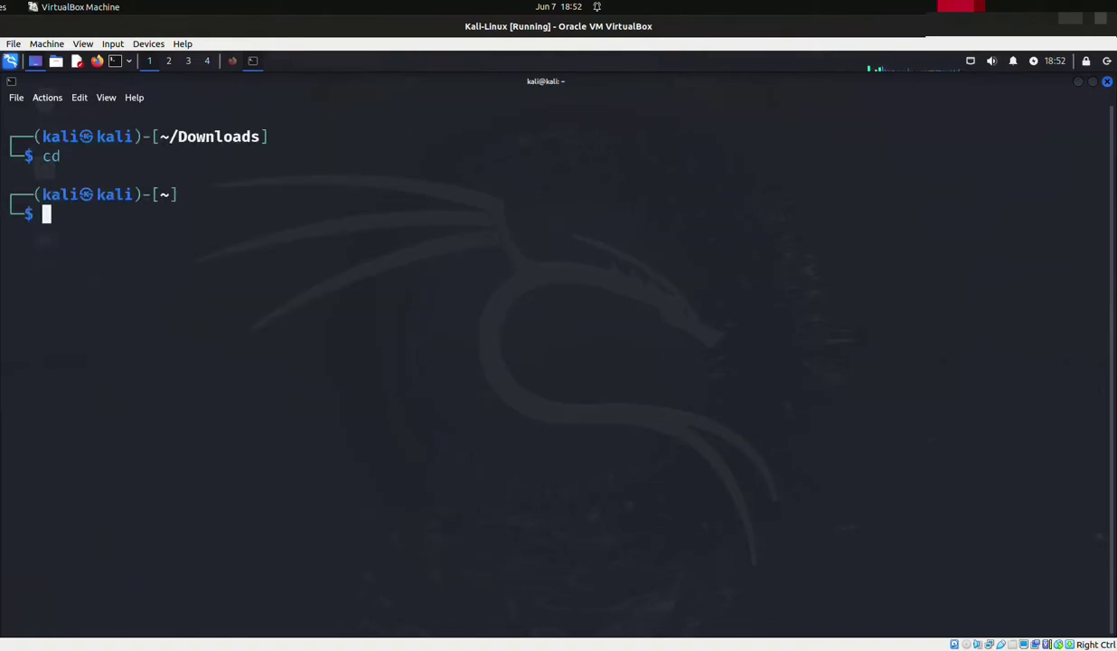
type("clear")
key("Return")
- Check the installed client's path with which mullvad and its version with mullvad --version
type("whi")
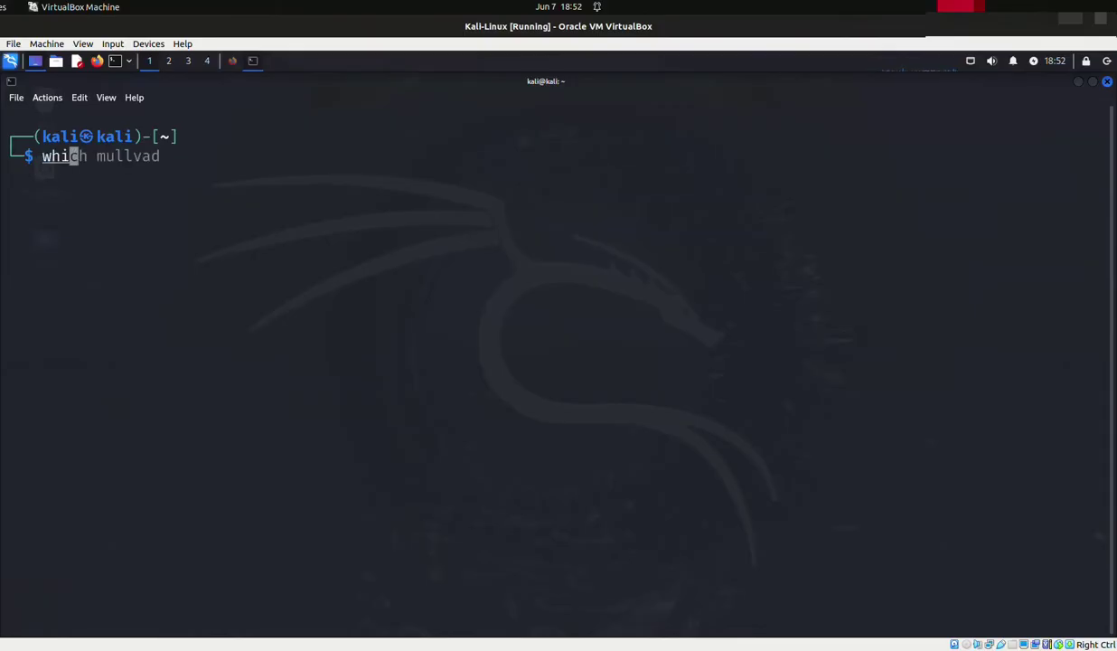
type("ch mullvad")
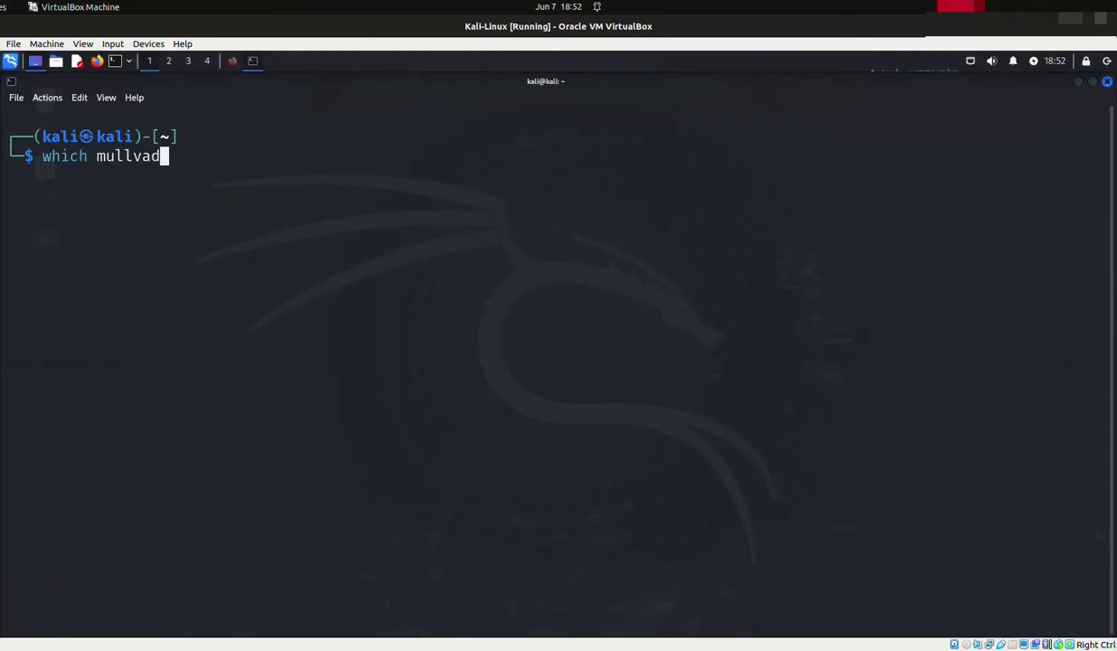
key("Return")
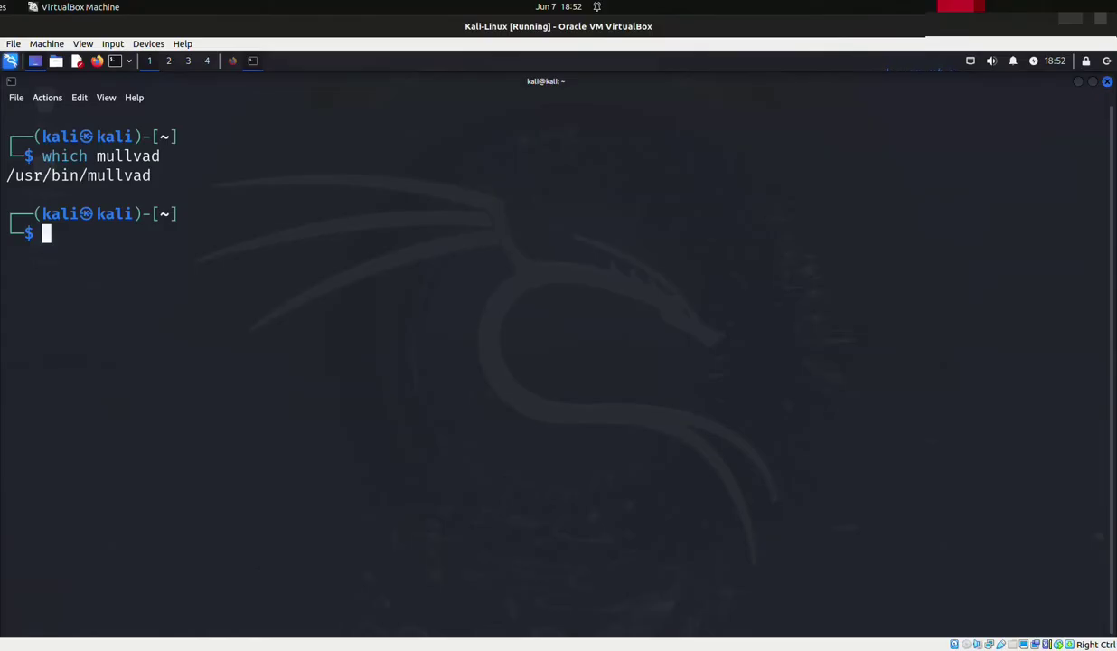
type("mullv")
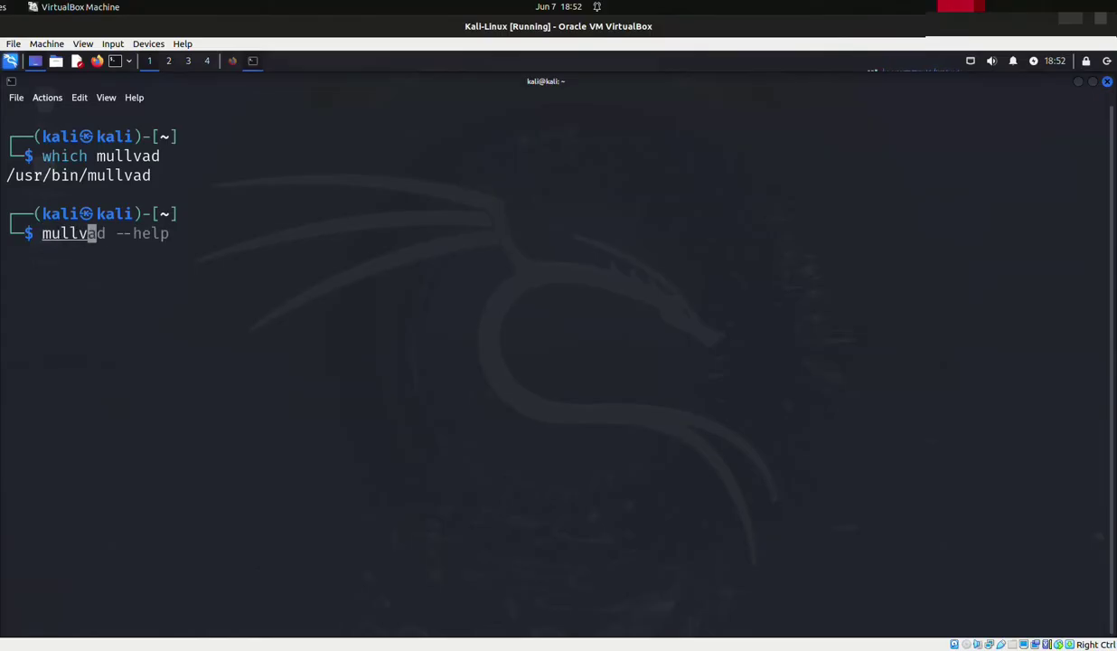
type("ad --version")
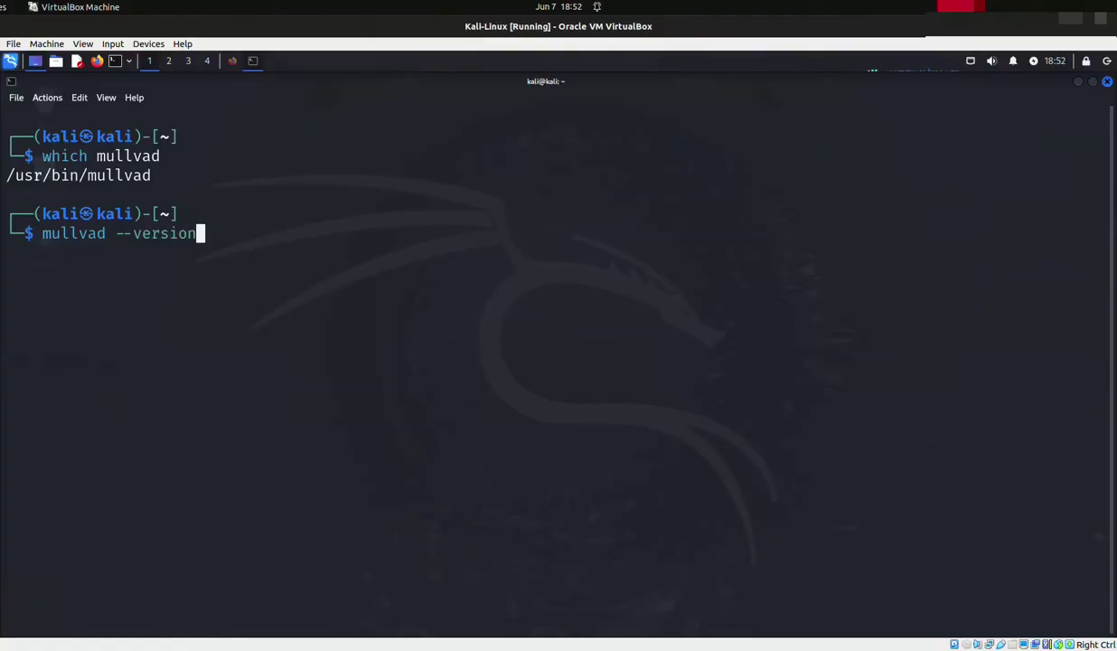
key("Return")
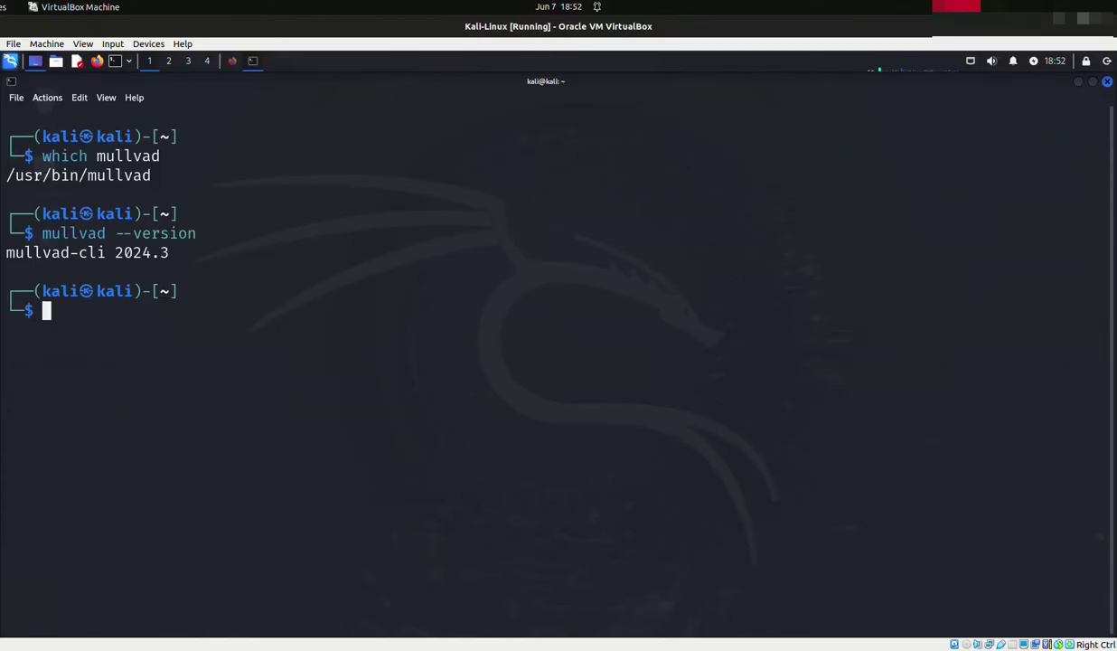
- Launch Mullvad VPN in the Kali virtual machine and dismiss its 2024.3 changelog and new-device notice
left_click(11, 62)
key("super")
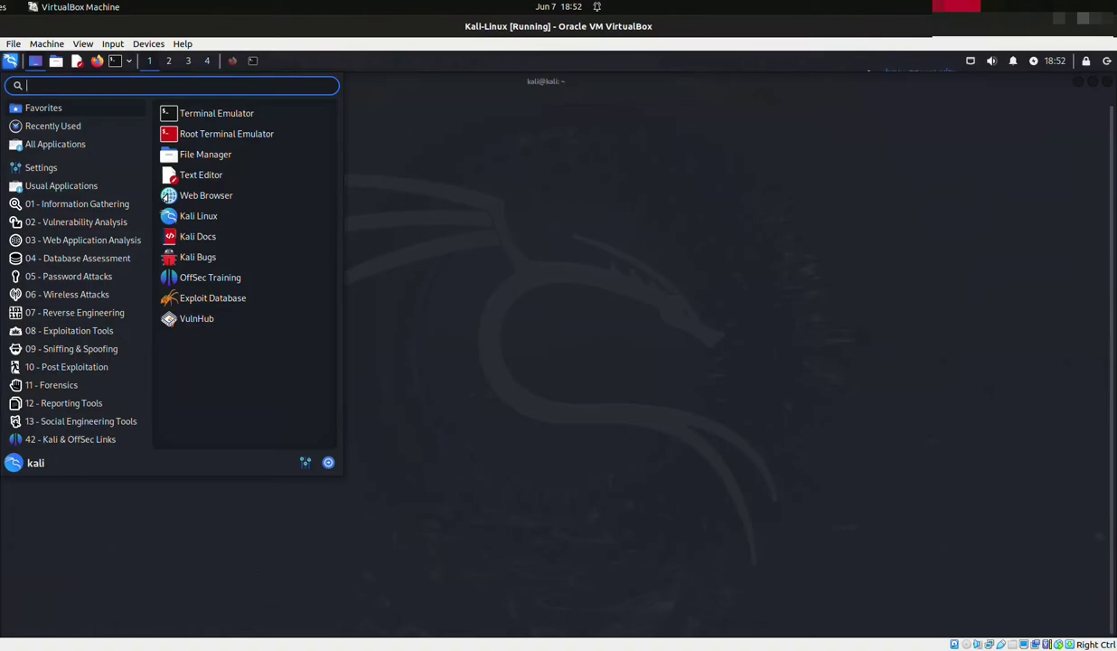
type("mul")
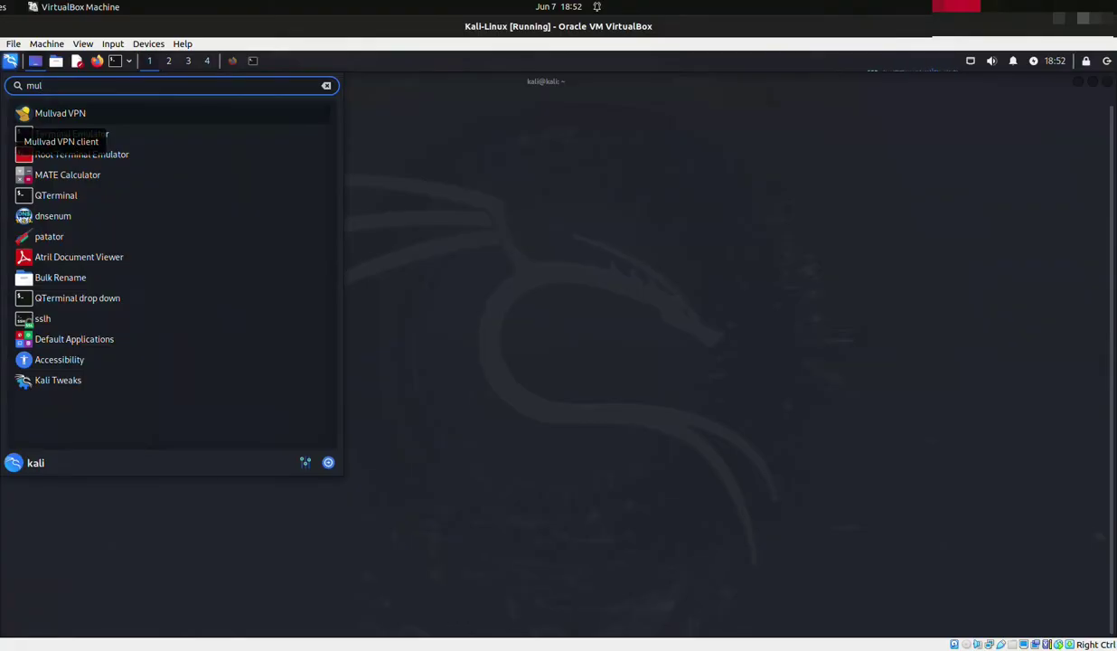
key("Escape")
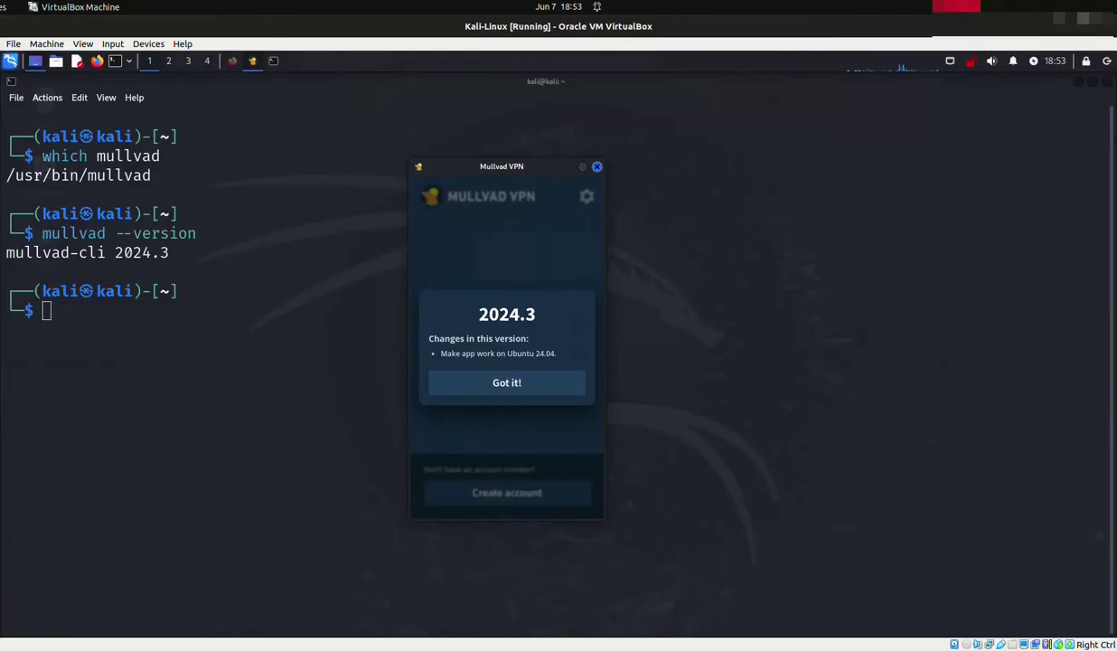
left_click(507, 382)
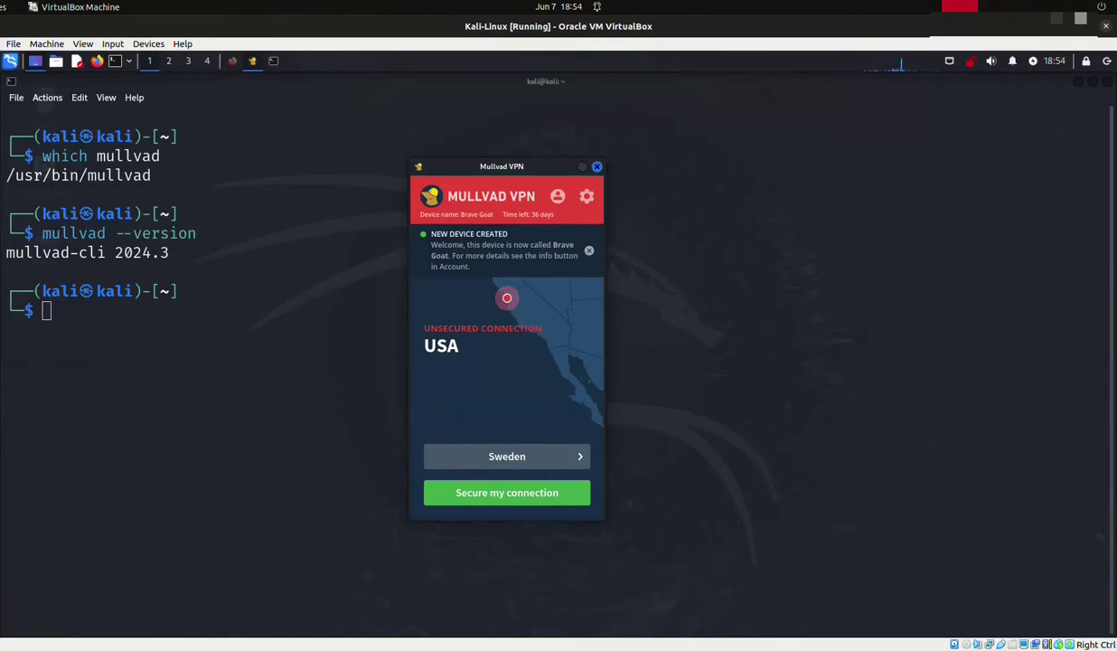
left_click(590, 250)
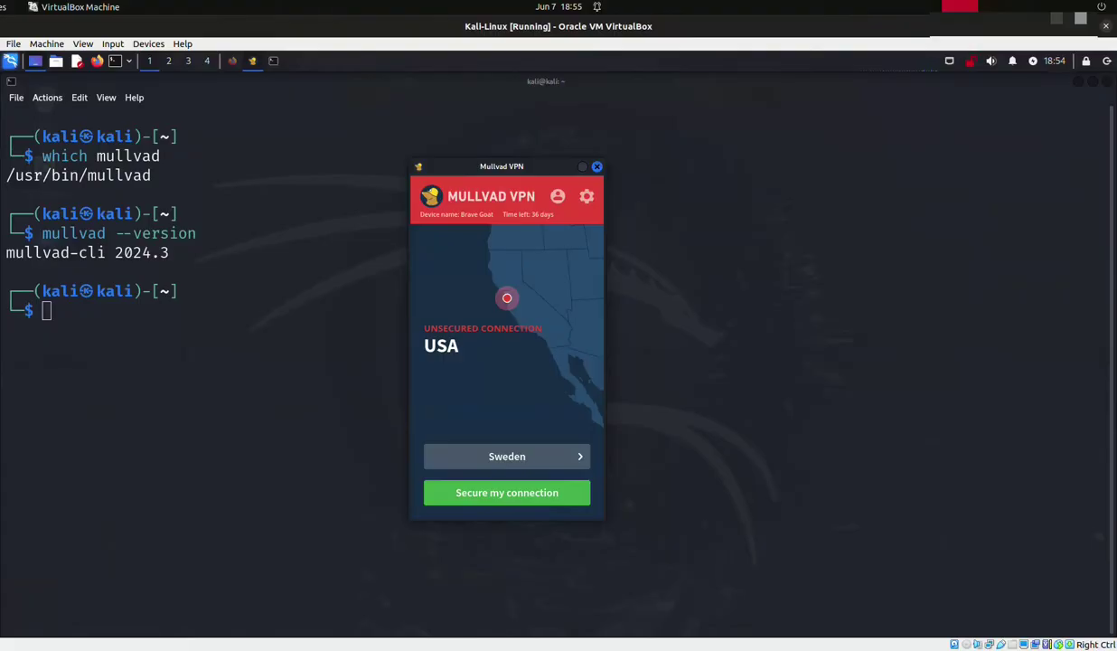
- Restore the Kali-Linux window to a smaller size and arrange it with the host terminal beside the host's Mullvad VPN window
left_click(1085, 25)
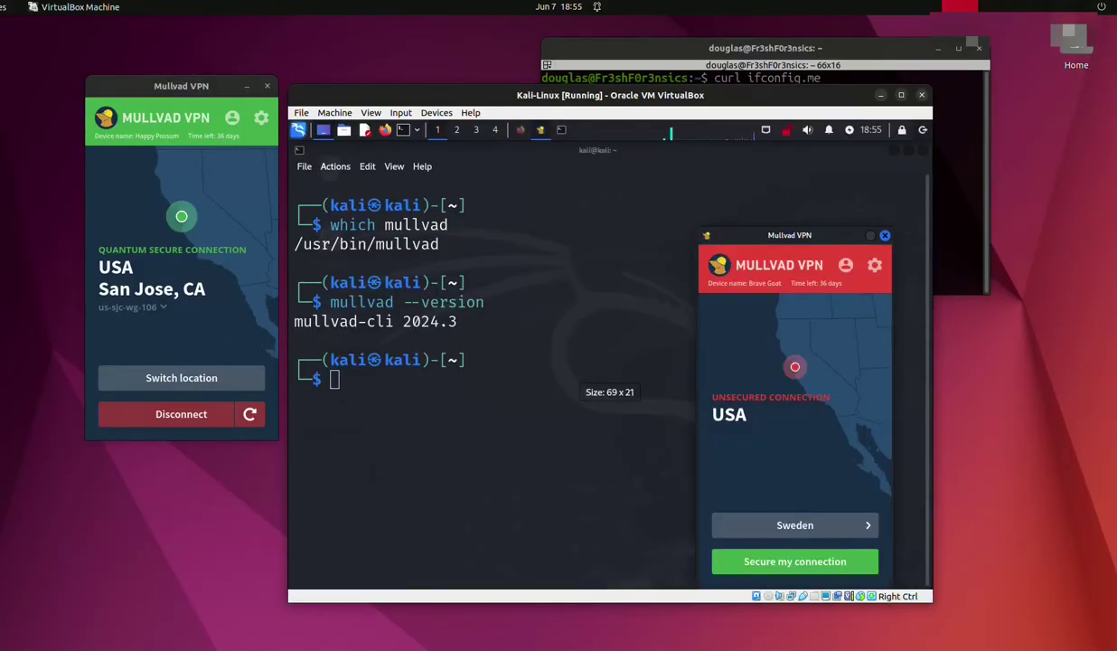
left_click_drag(832, 95, 943, 132)
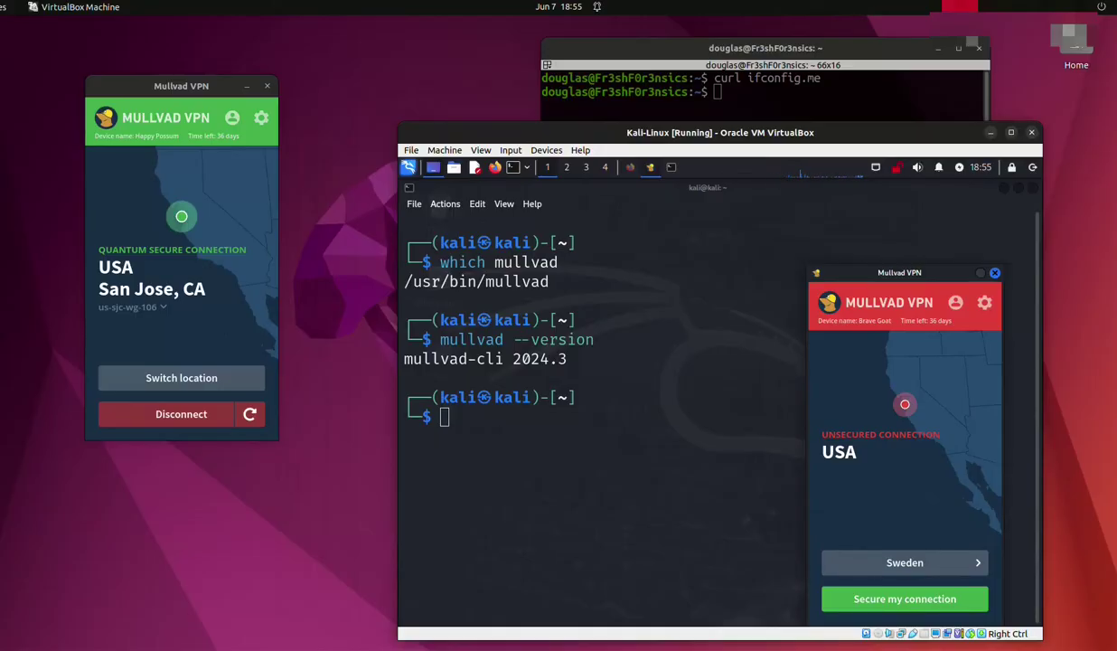
left_click_drag(680, 133, 649, 176)
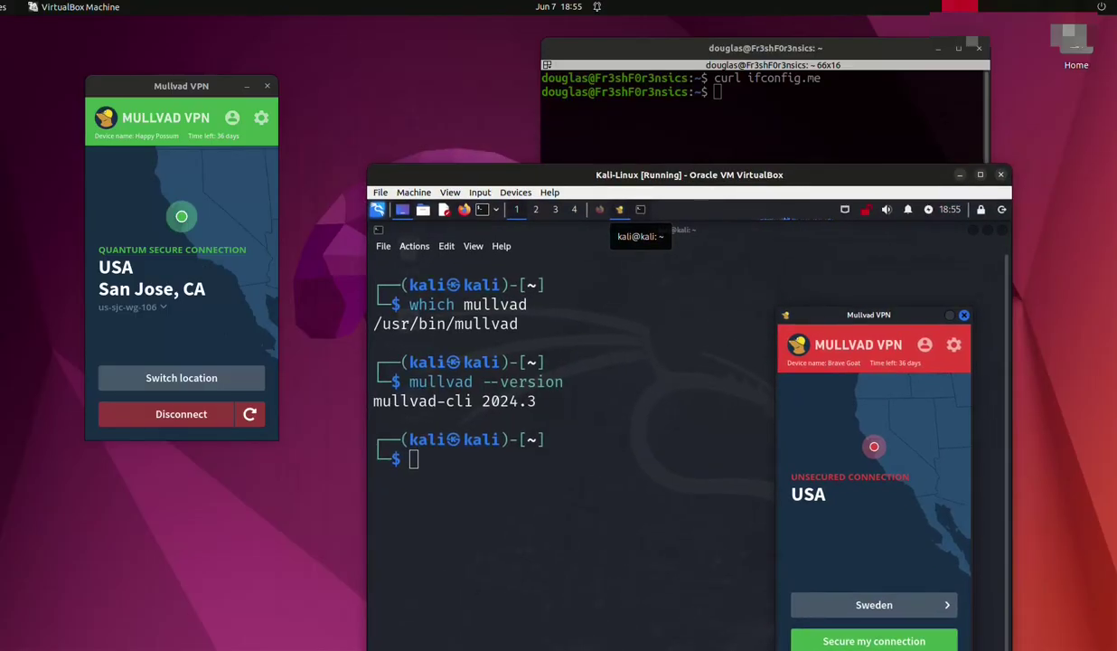
left_click_drag(764, 48, 596, 44)
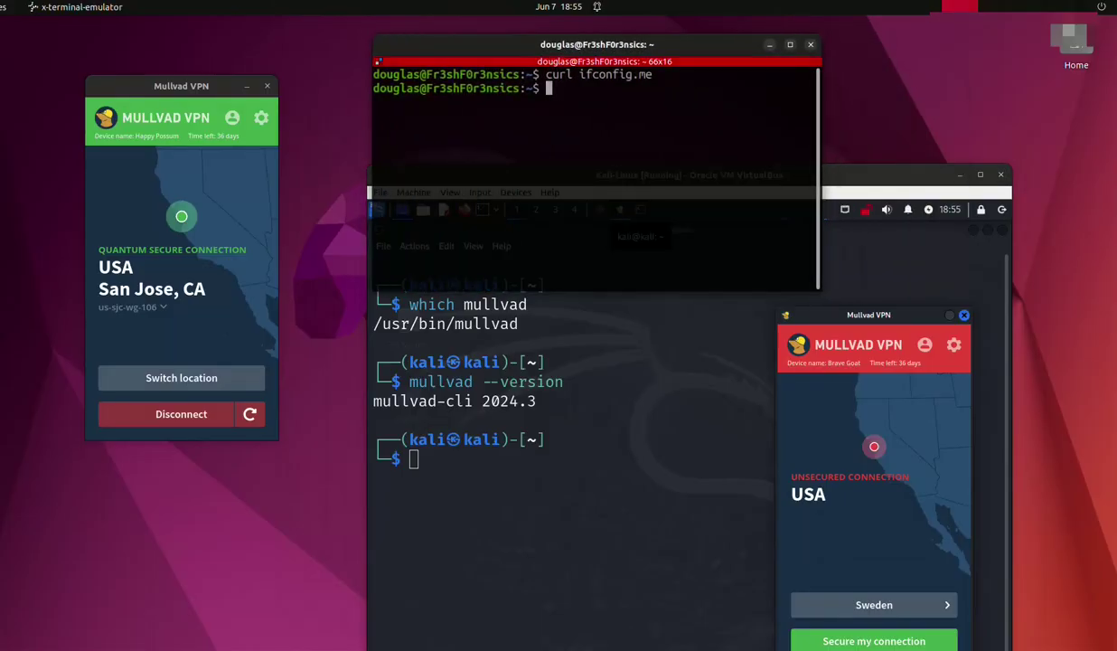
- Query the host's public IP address with curl ifconfig.me and copy the returned address
key("Up")
key("Return")
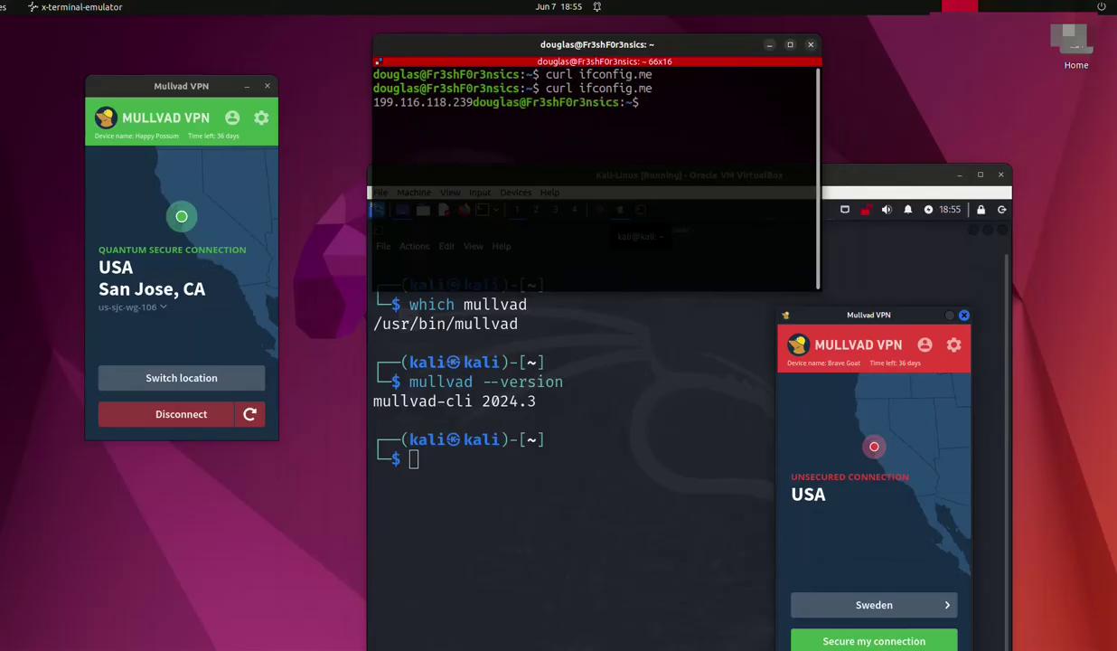
left_click_drag(472, 102, 366, 102)
right_click(374, 99)
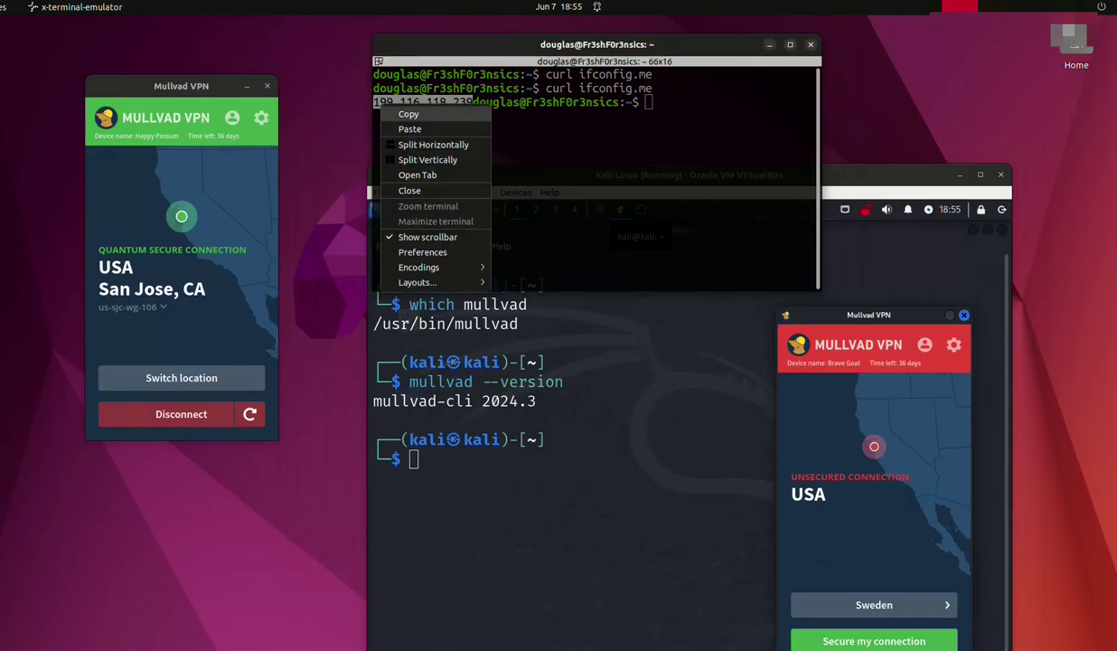
left_click(407, 112)
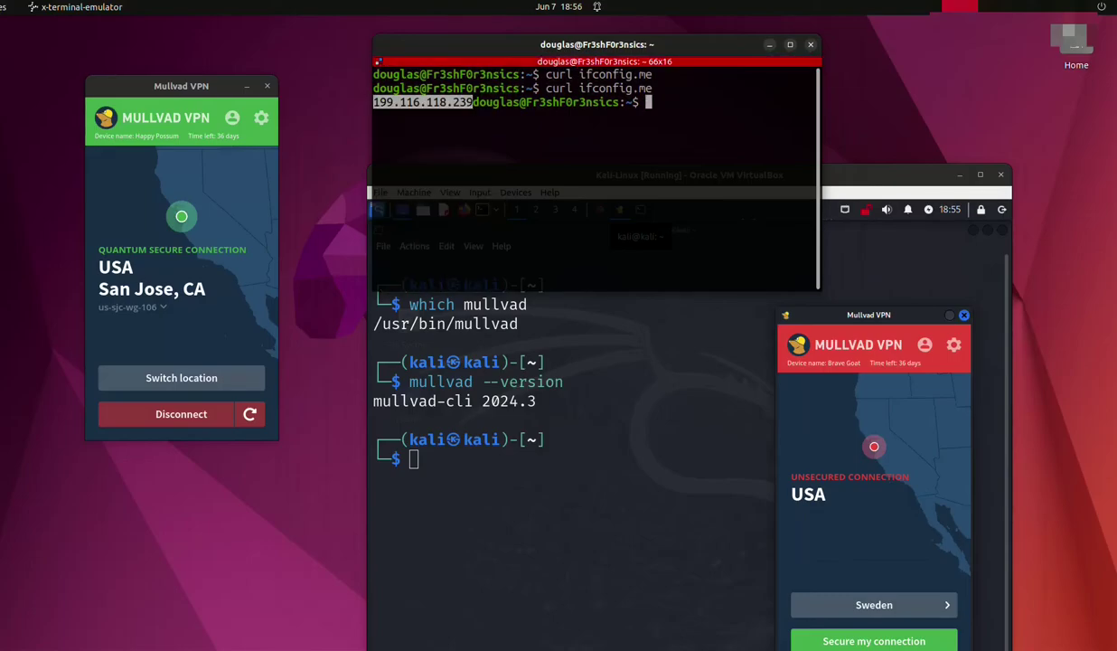
left_click(543, 135)
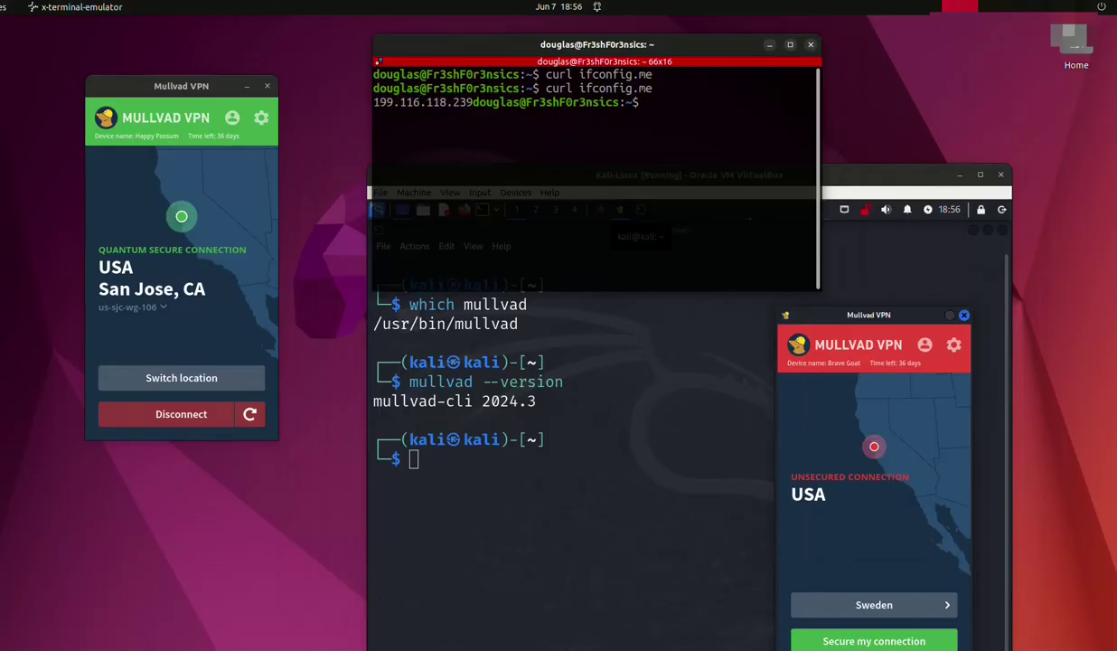
- Switch to the Kali virtual machine's terminal, clear it and query the public IP address with curl ifconfig.me
key("alt+Tab")
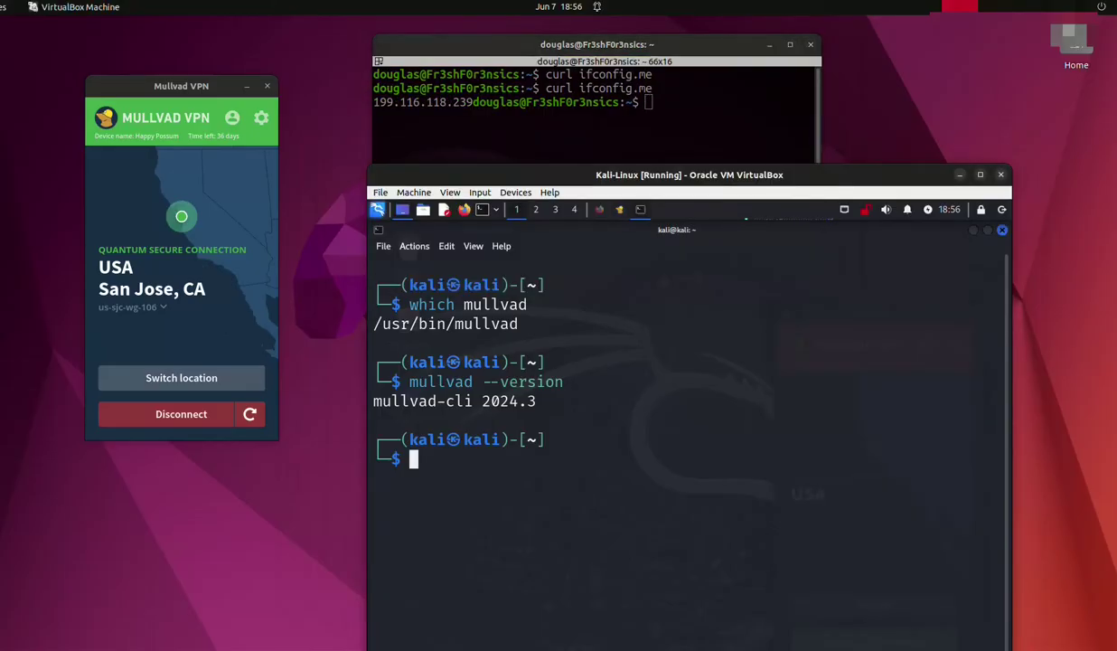
type("clear")
key("Return")
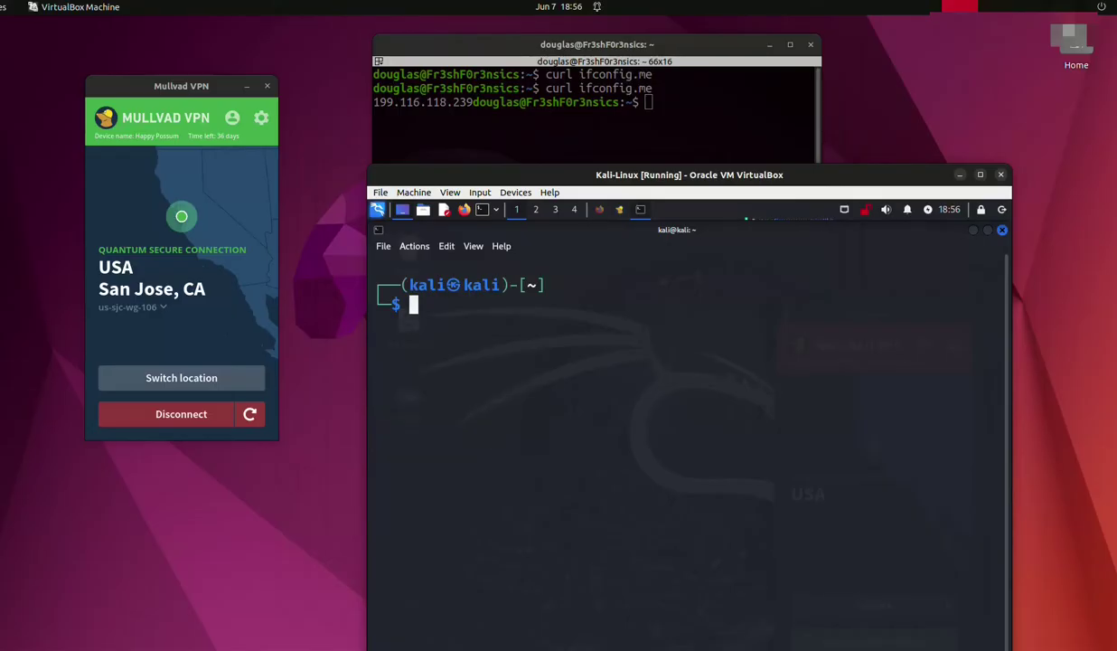
type("cu")
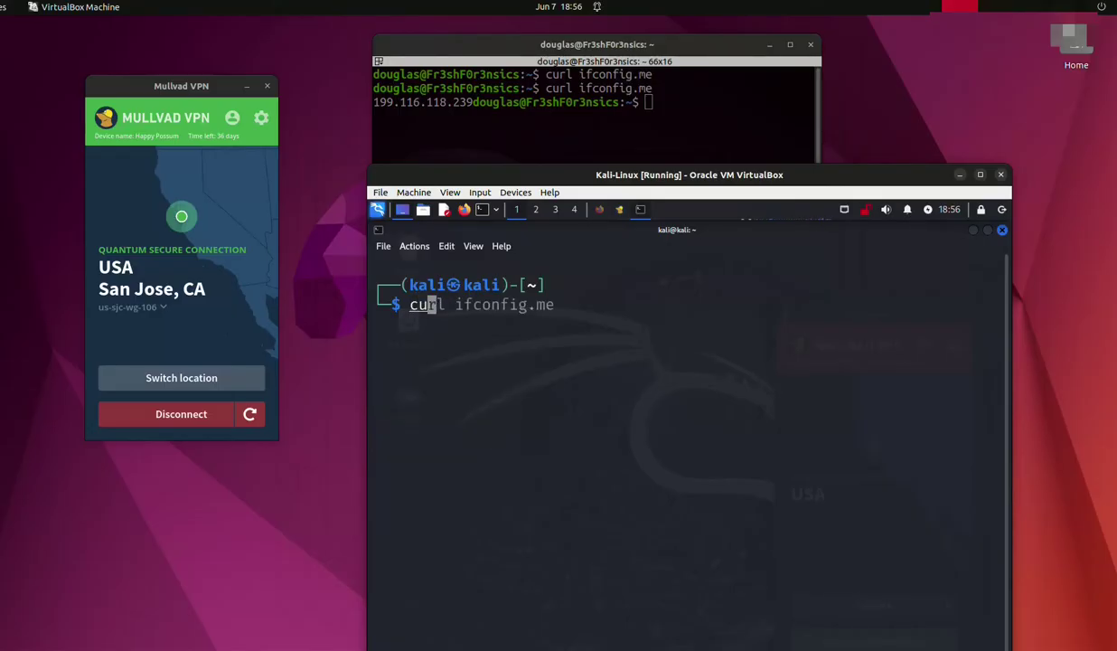
key("Right")
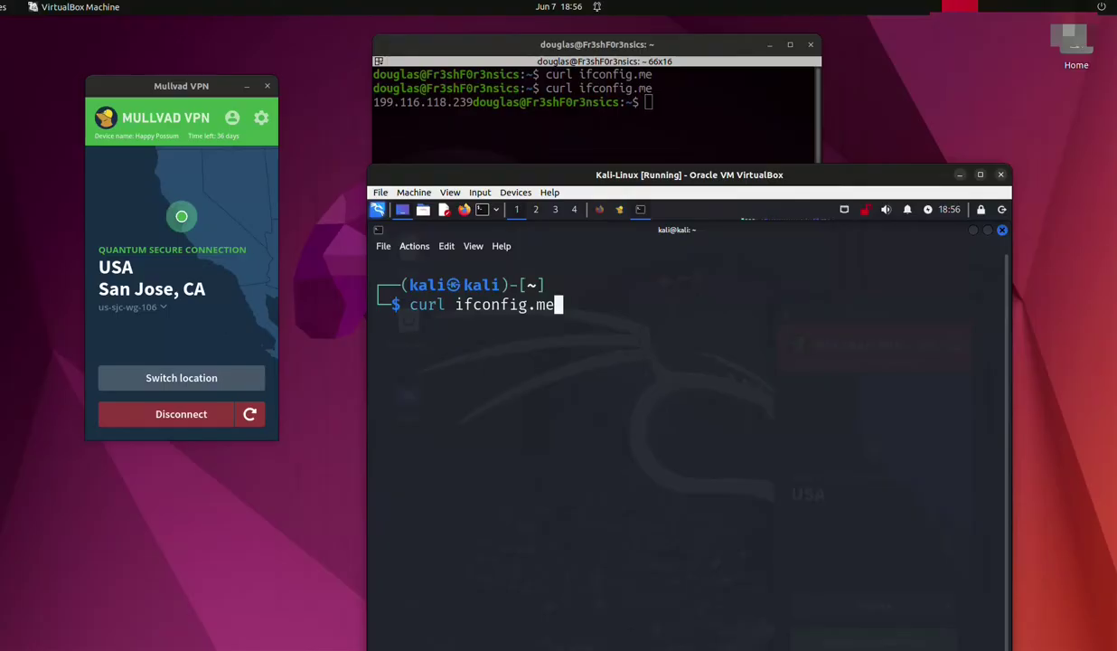
key("Return")
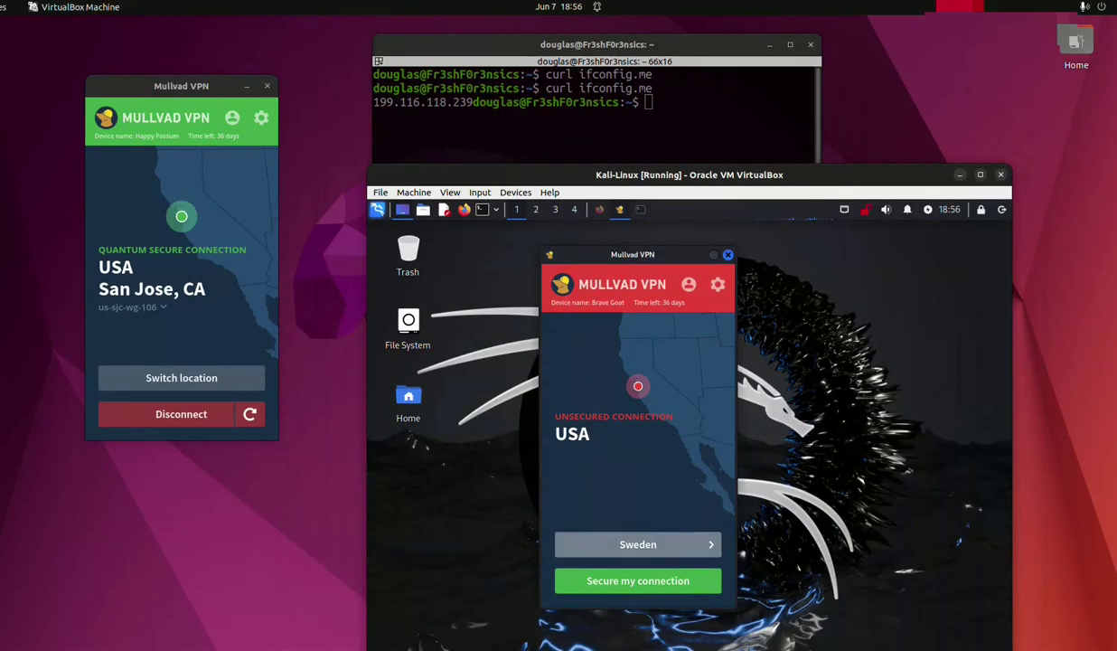
- Connect the virtual machine's Mullvad VPN to the server us-nyc-ovpn-601 in New York, NY, USA
left_click(638, 545)
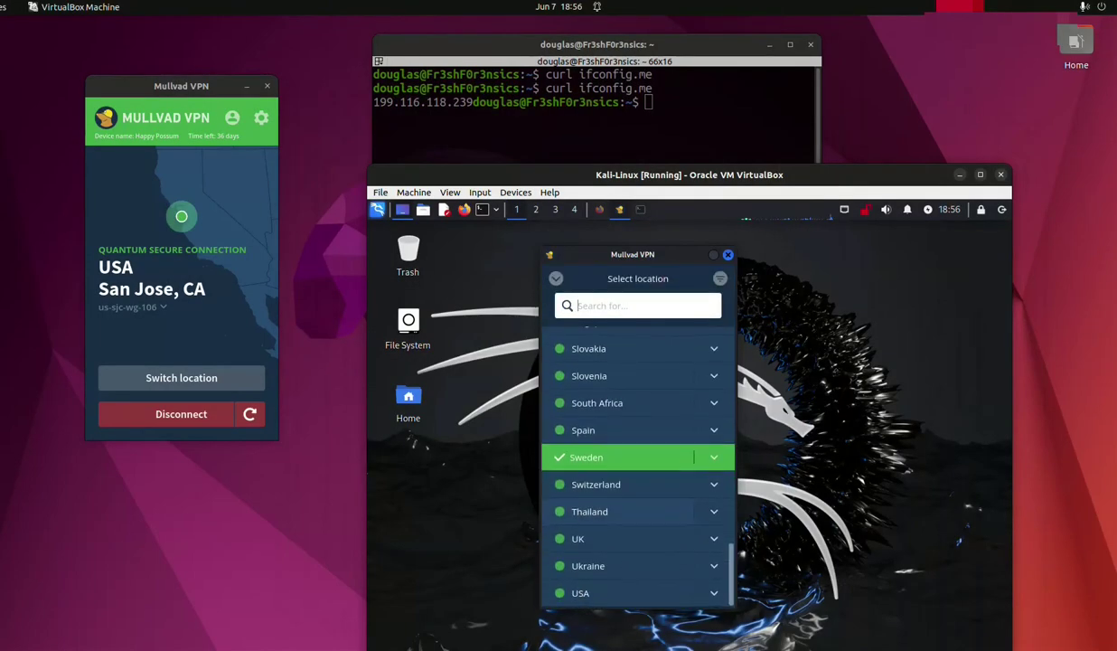
left_click(714, 593)
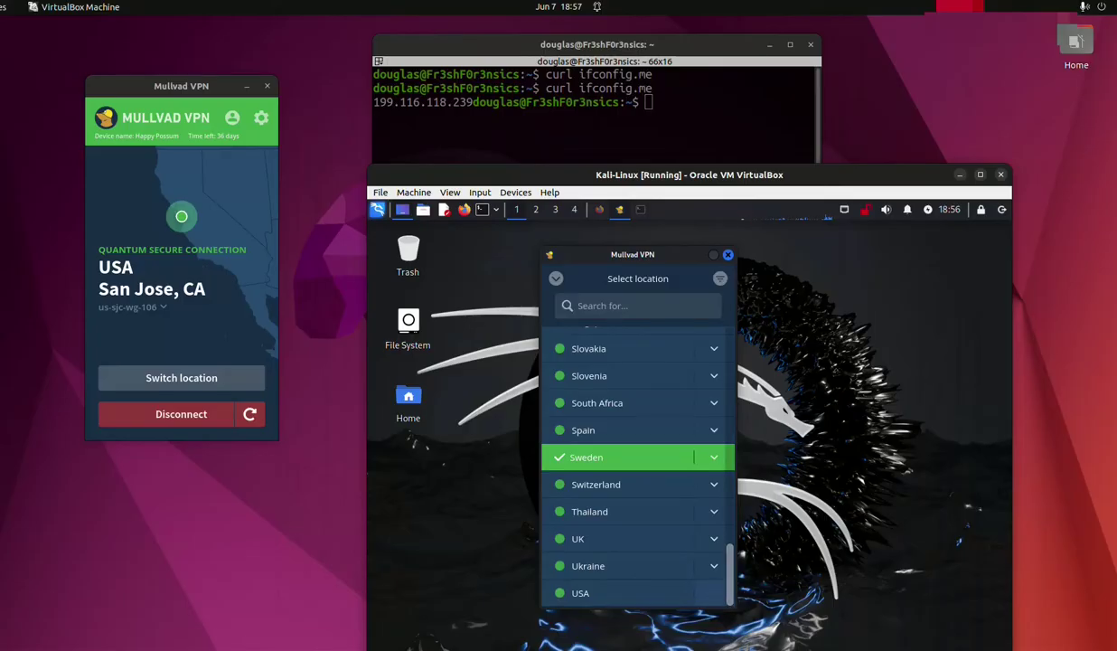
scroll(614, 461, "down", 3)
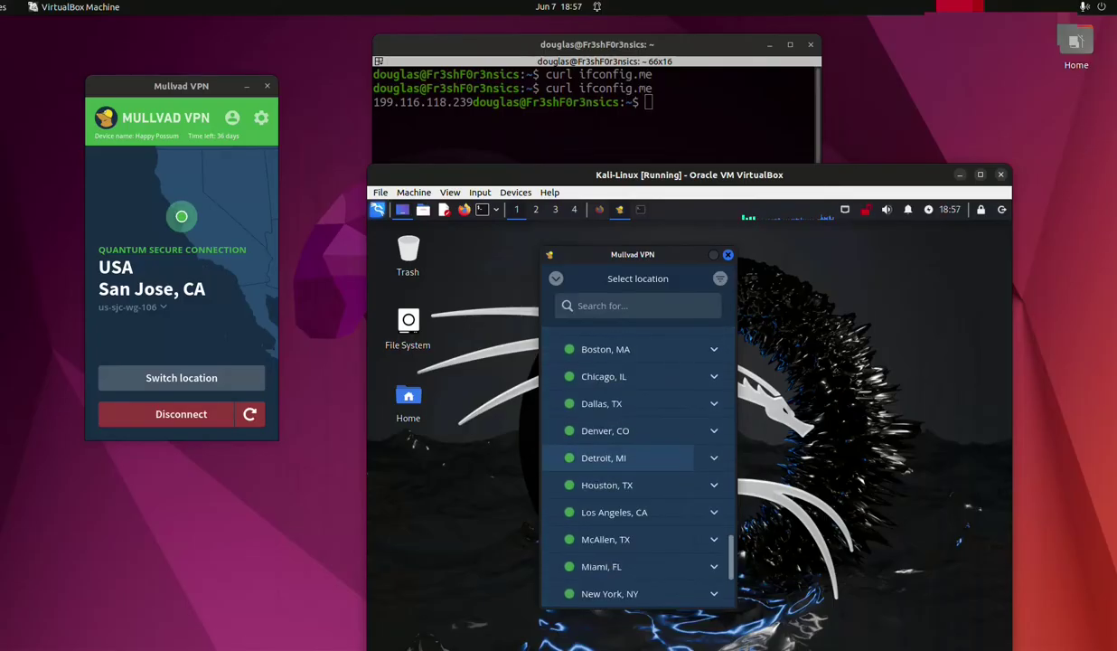
left_click(715, 521)
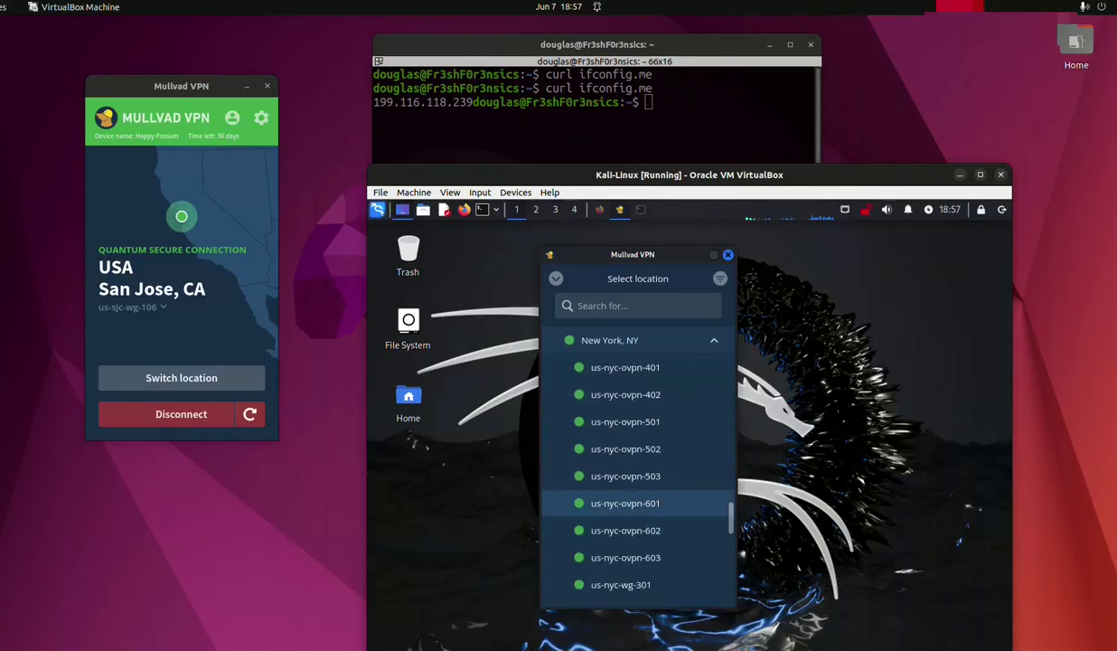
left_click(625, 502)
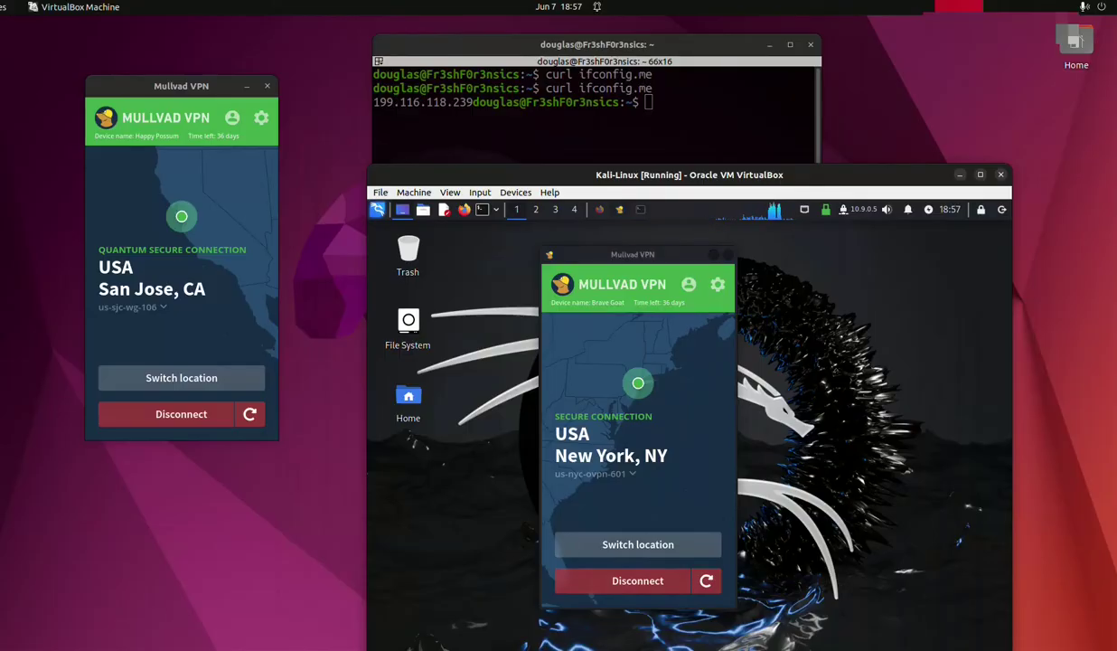
- Query the Kali virtual machine's public IP address again with curl ifconfig.me and highlight the newly returned address
left_click(640, 209)
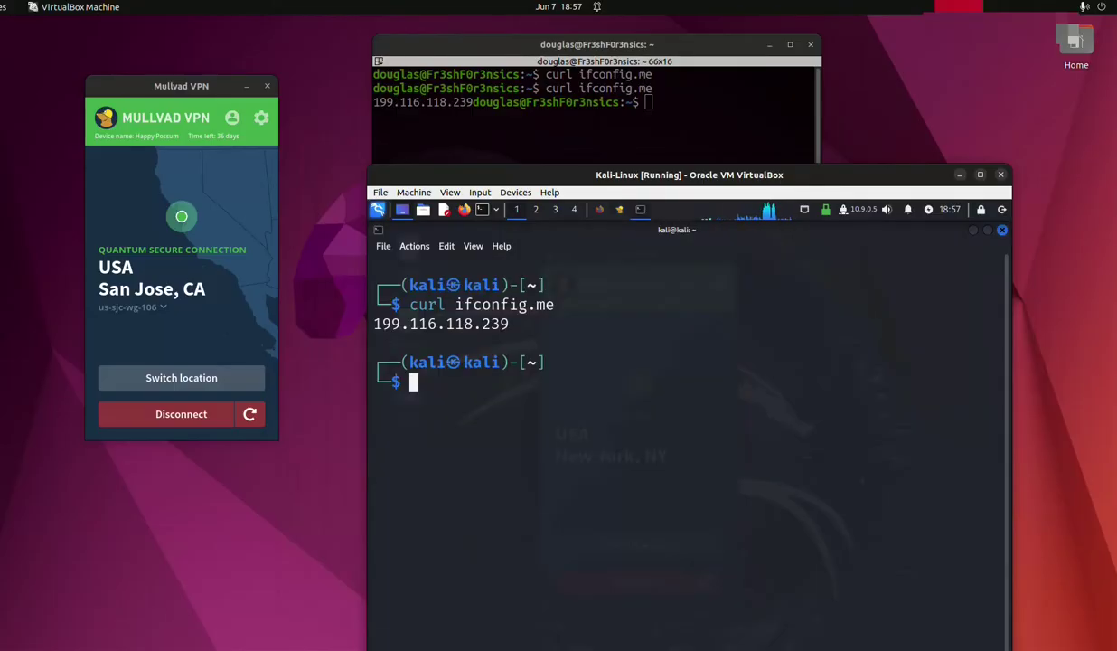
key("Up")
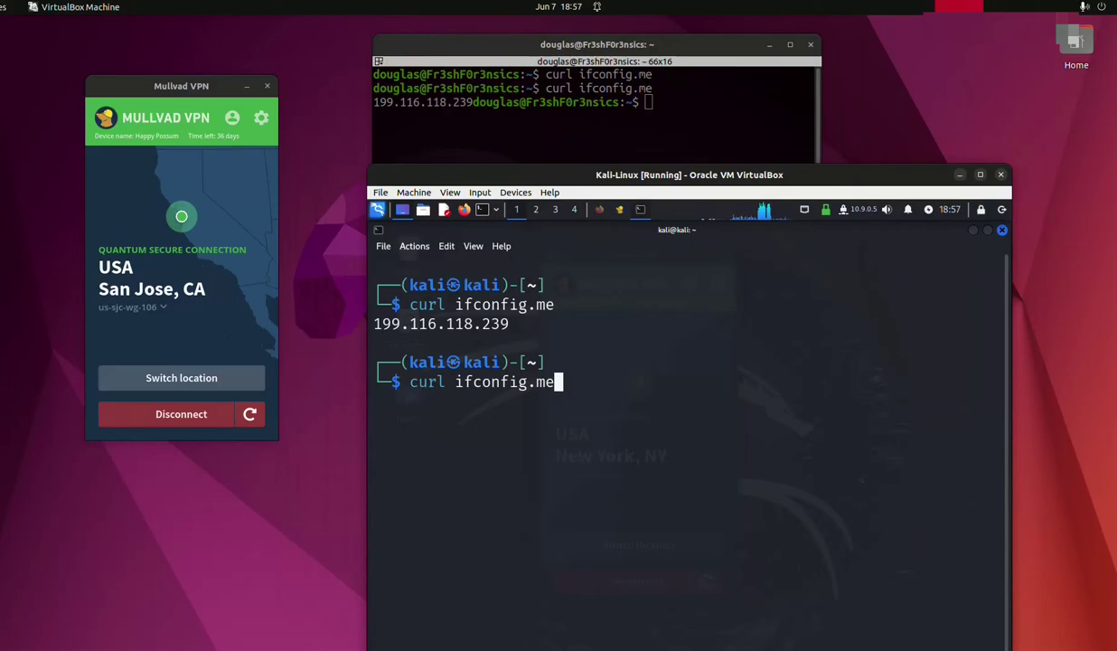
key("Return")
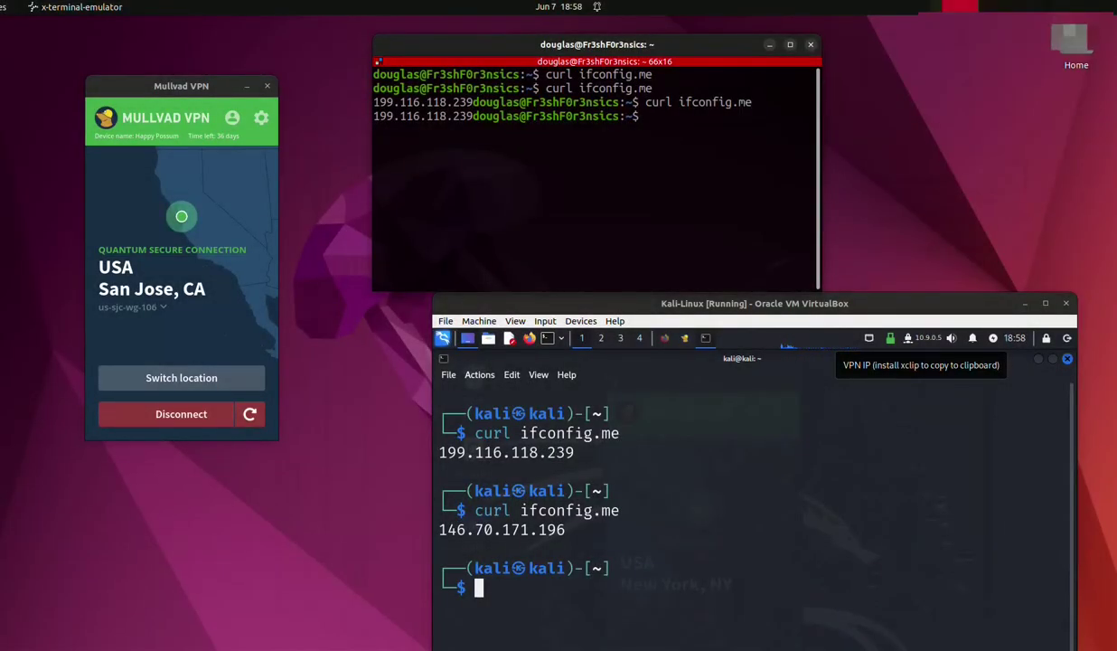
left_click_drag(755, 303, 732, 224)
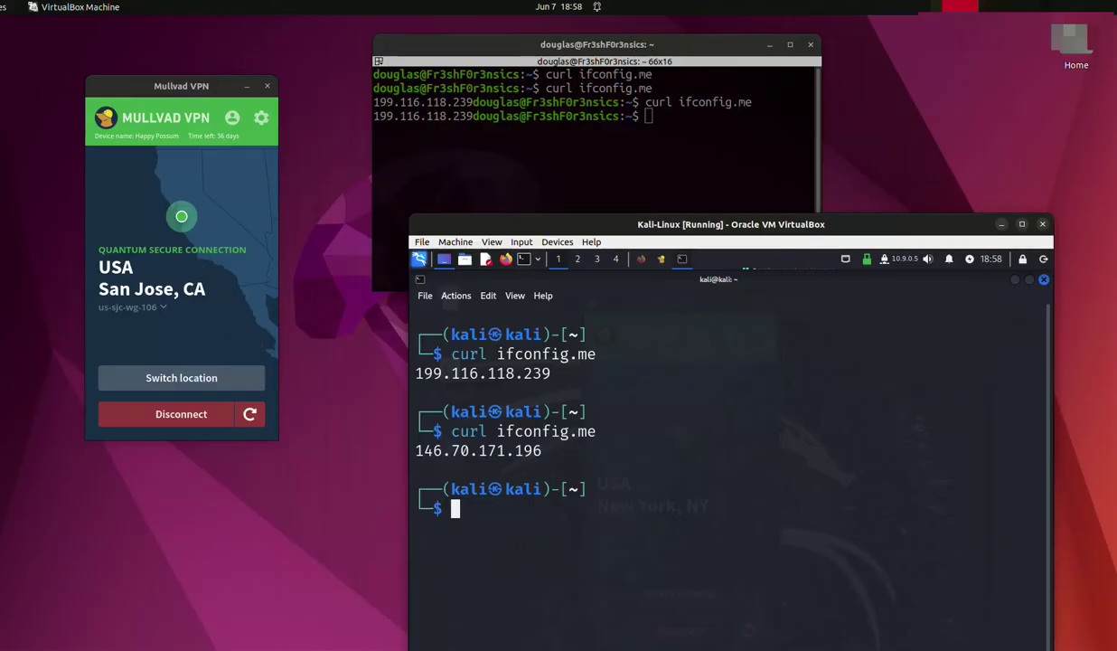
left_click_drag(548, 450, 414, 450)
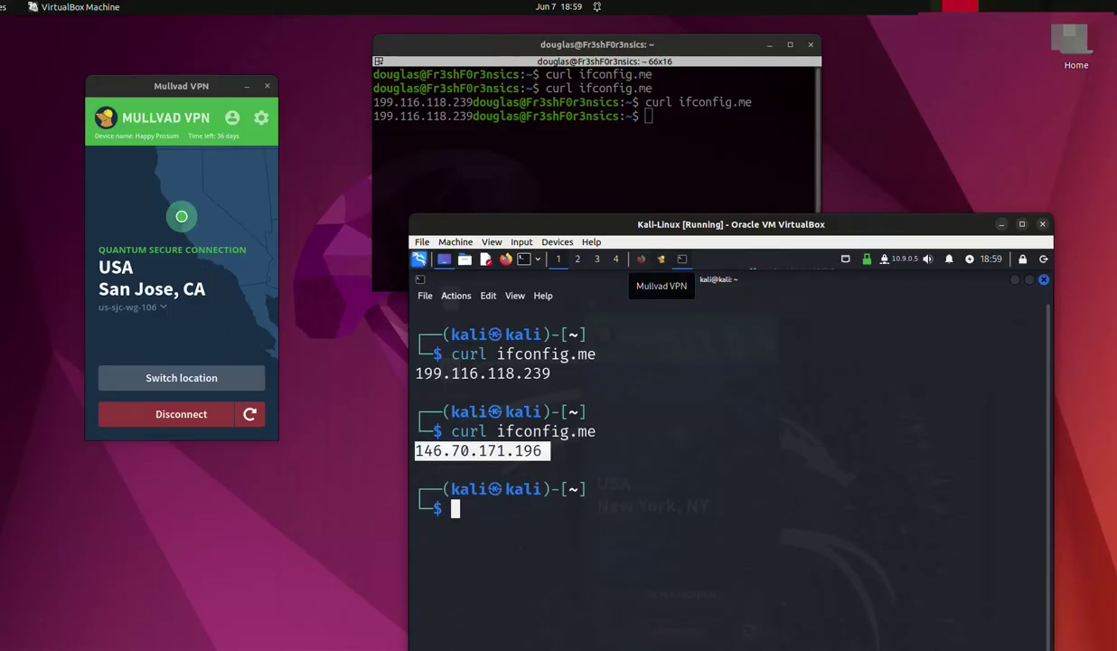
- Show Mullvad VPN in the Kali virtual machine and place the Kali-Linux window beside the host's Mullvad VPN window
left_click_drag(663, 225, 654, 279)
left_click(463, 206)
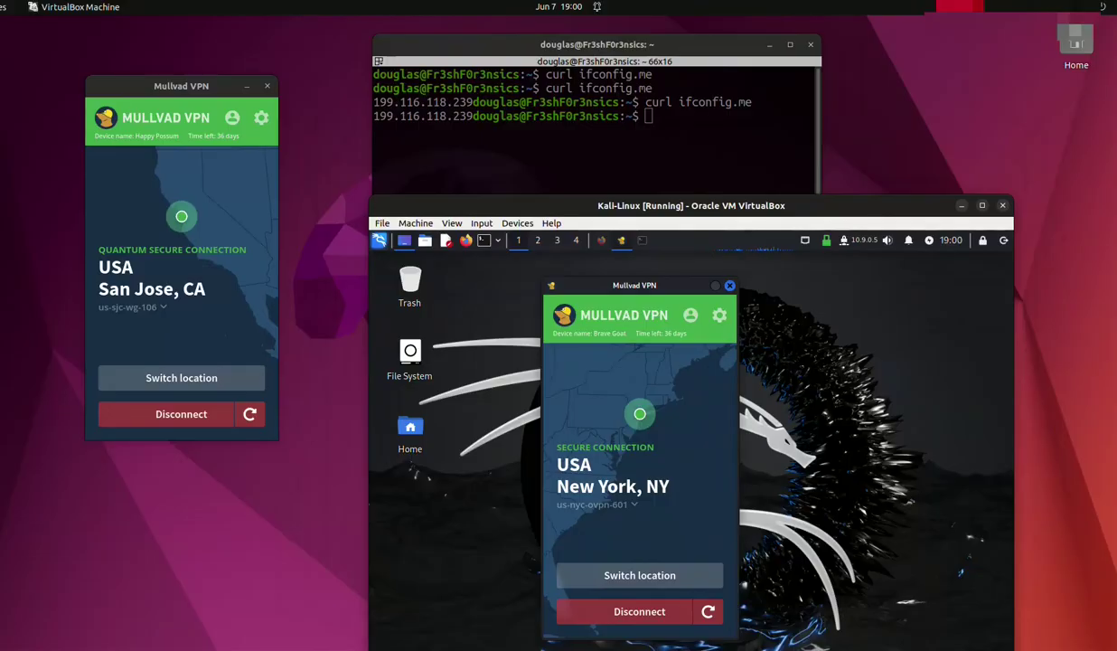
left_click_drag(887, 206, 866, 202)
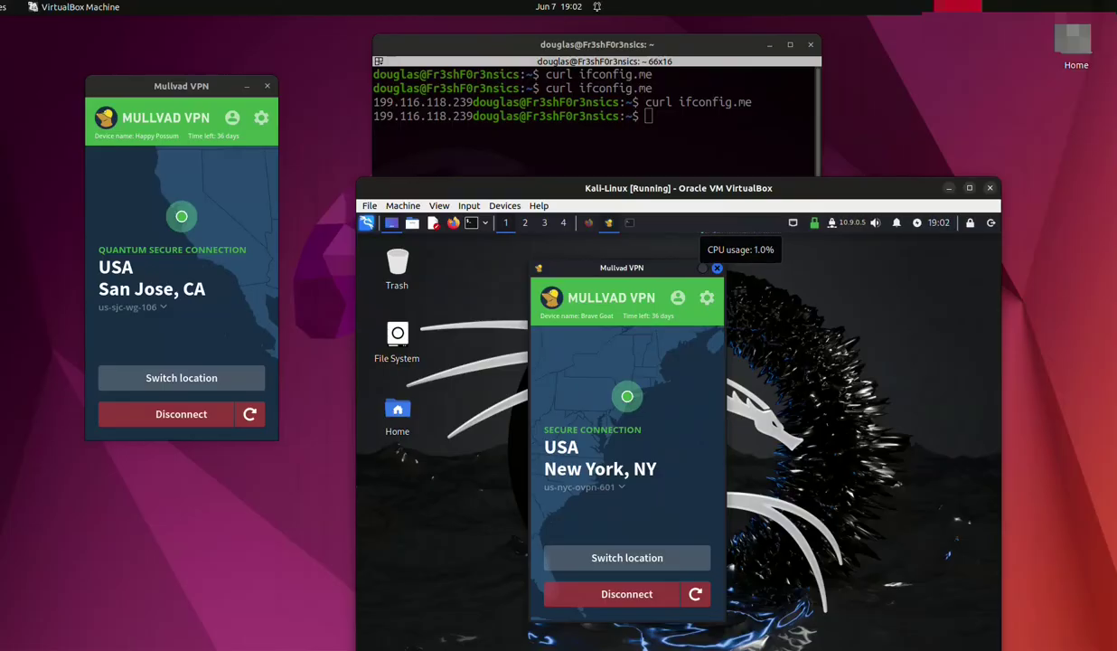
left_click_drag(736, 188, 774, 187)
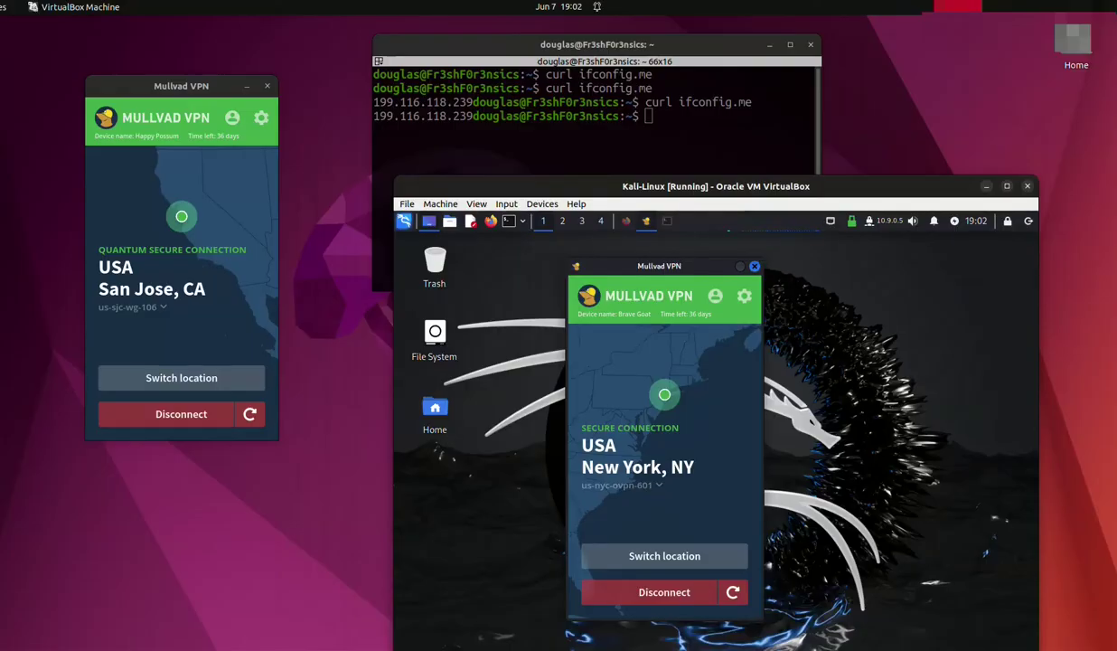
- Switch to the host's Firefox and start a speed test on the open Speedtest by Ookla page
left_click(2, 37)
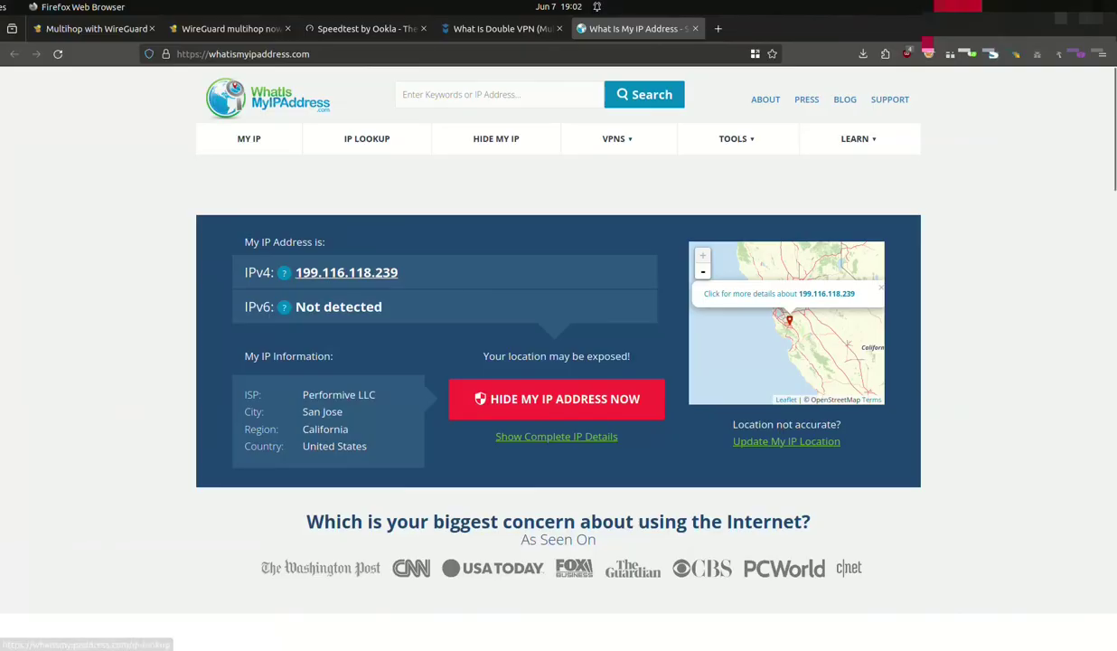
left_click(362, 28)
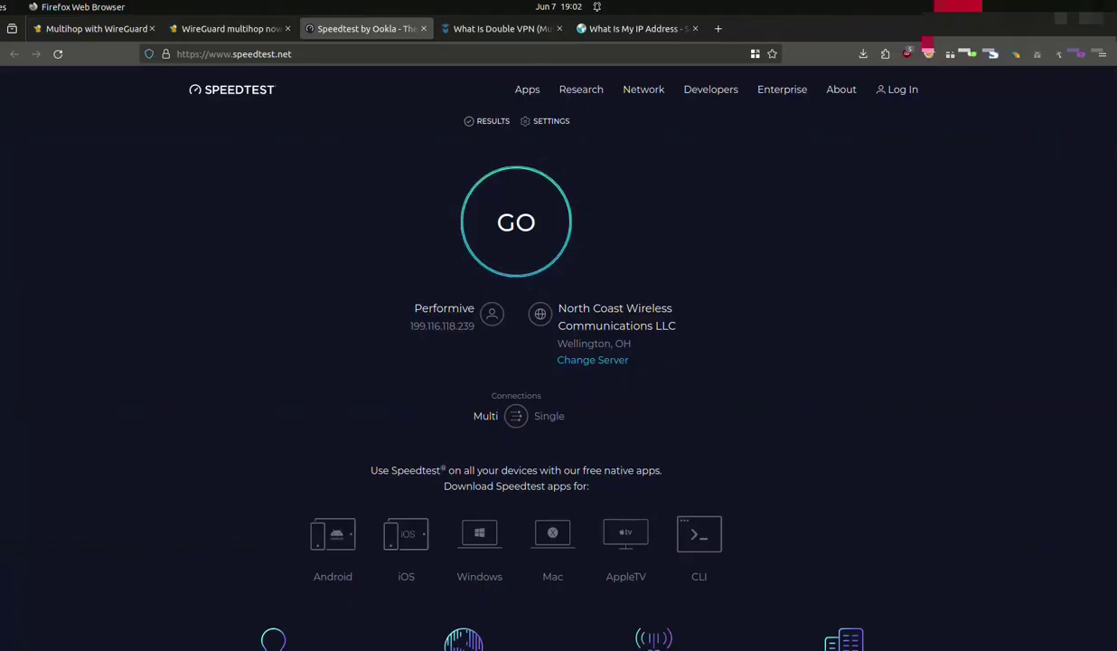
left_click(517, 222)
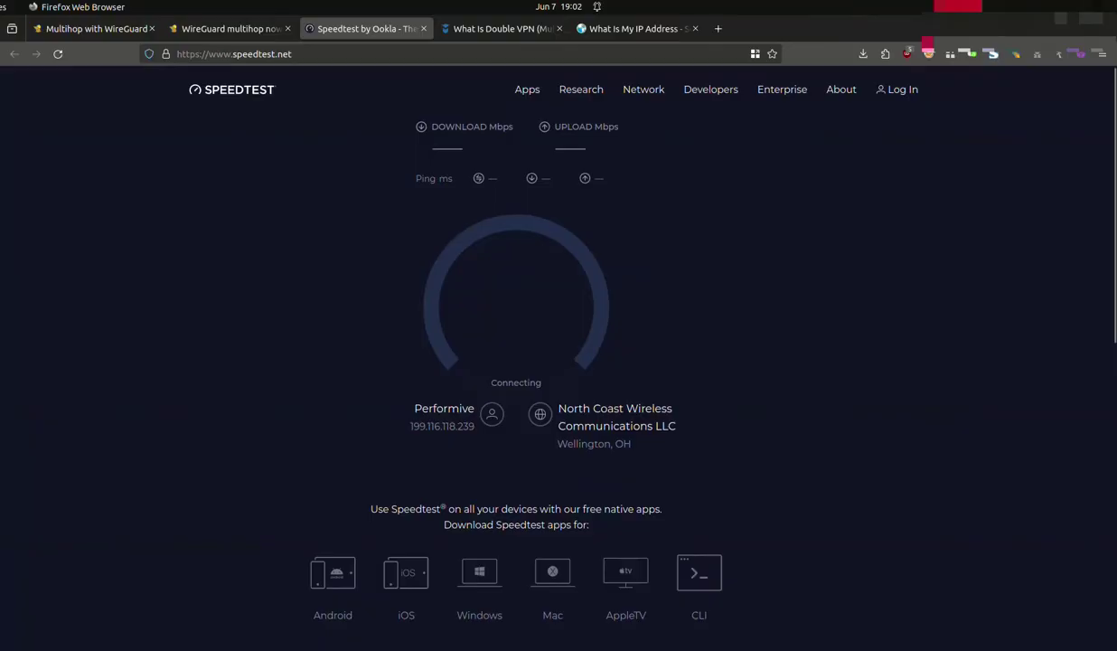
- Return to the Kali virtual machine and load speedtest.net in a new tab of its Firefox browser
left_click(2, 284)
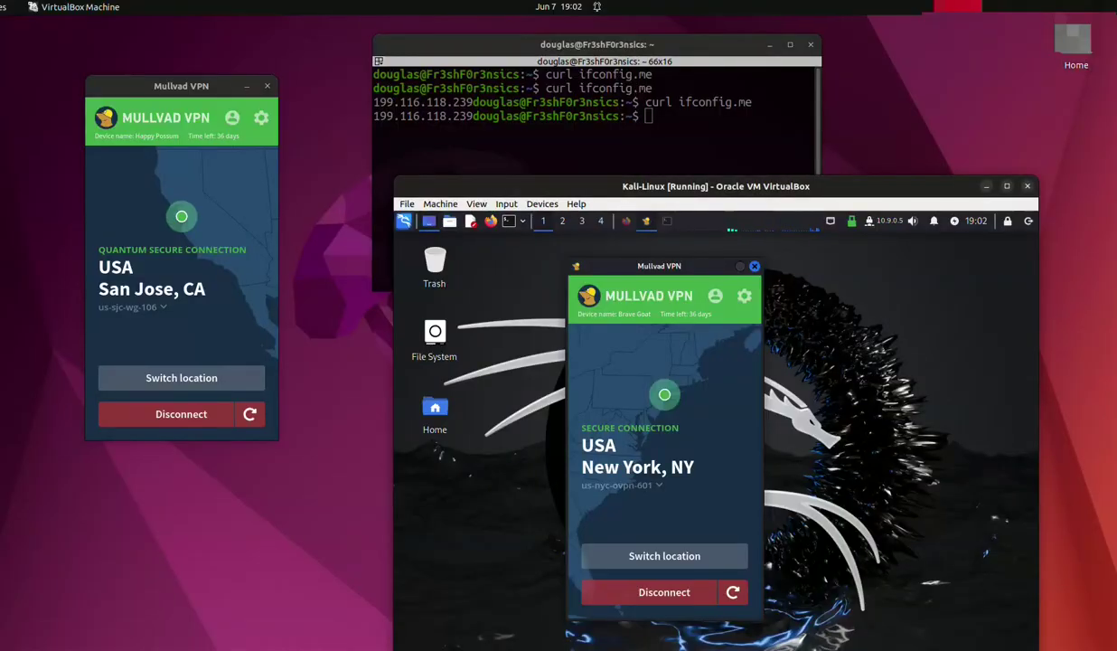
left_click_drag(715, 186, 653, 147)
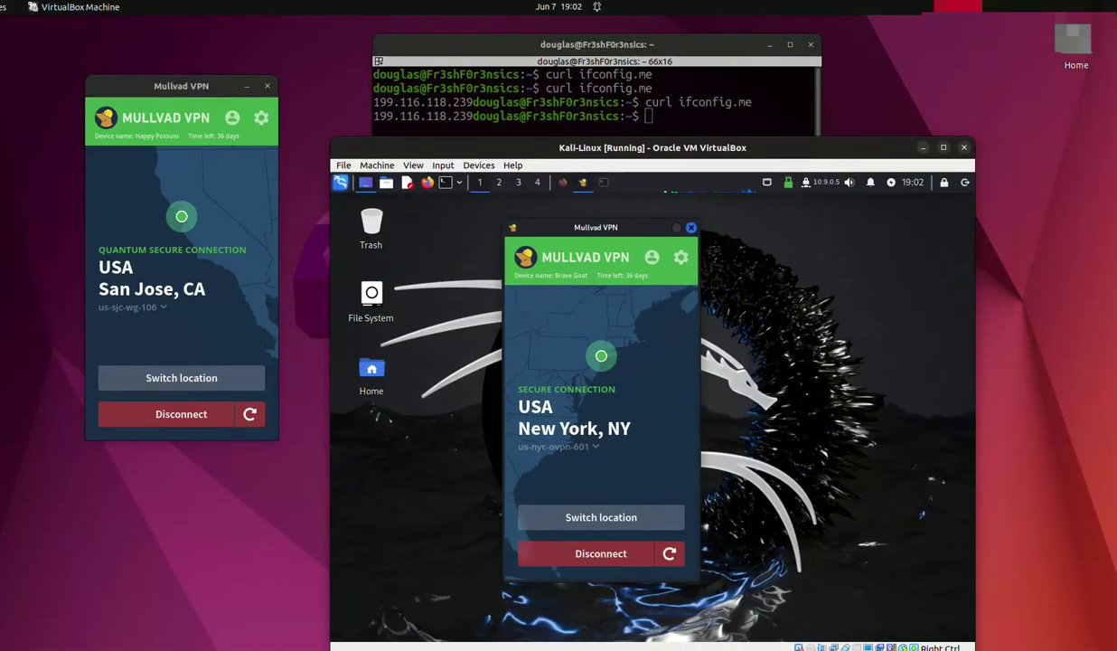
left_click(562, 183)
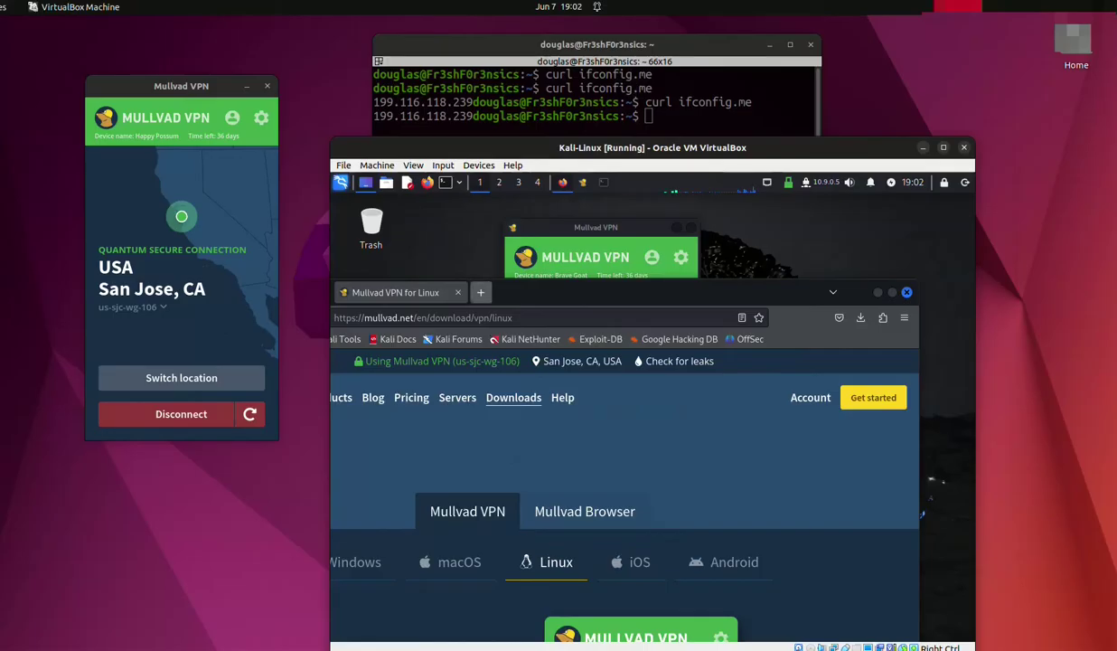
left_click(480, 292)
left_click(483, 317)
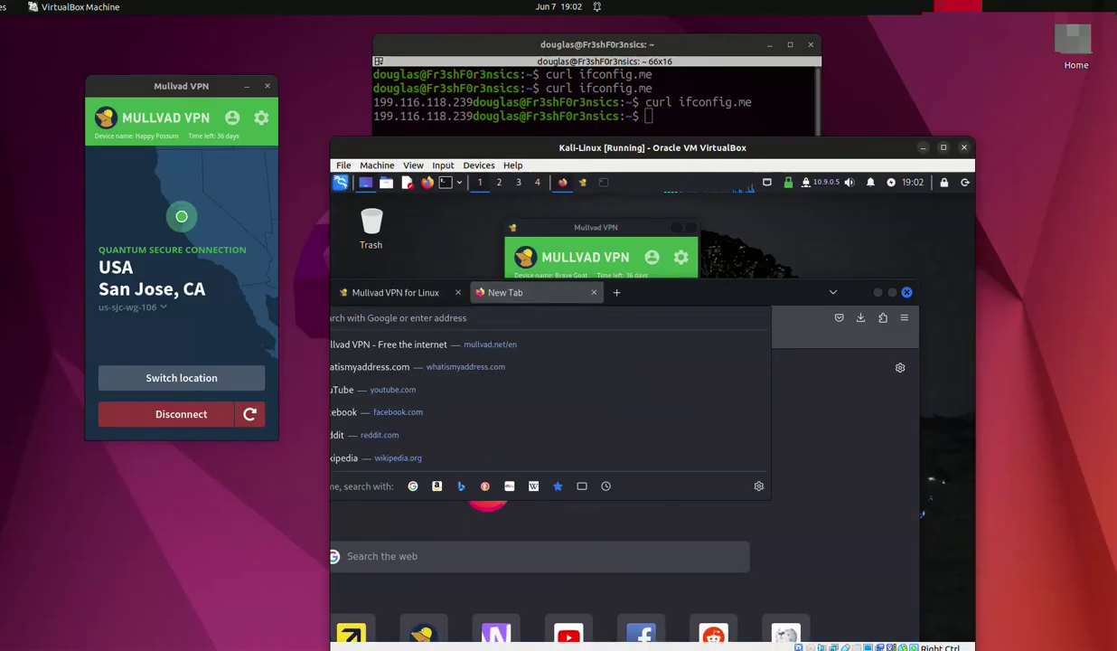
type("sp")
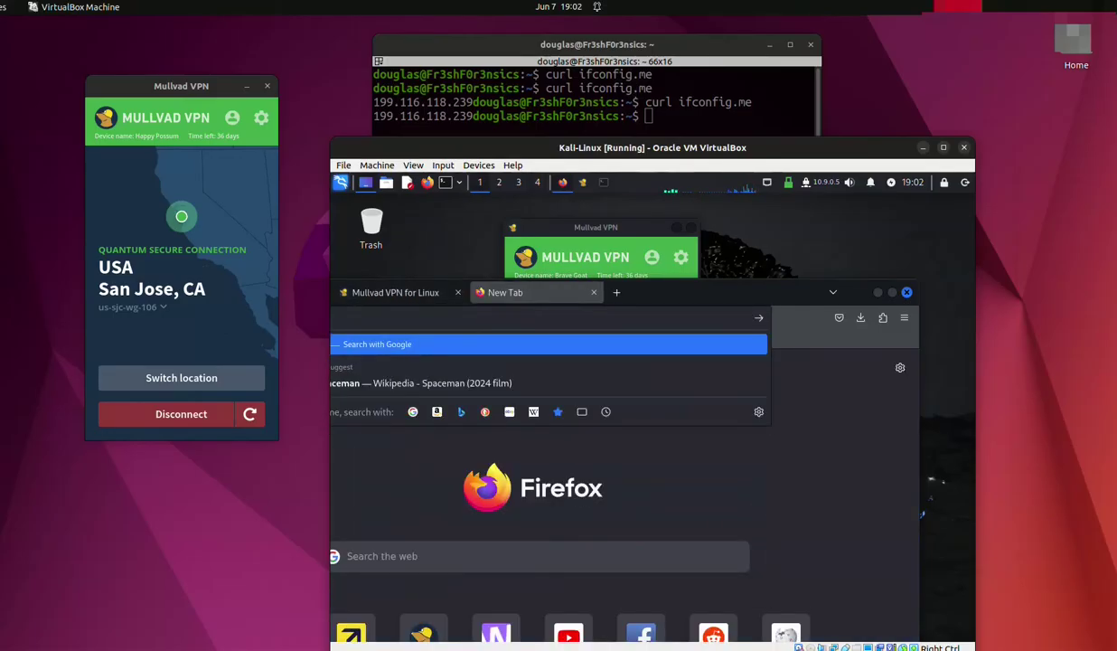
left_click_drag(705, 292, 775, 292)
type("e")
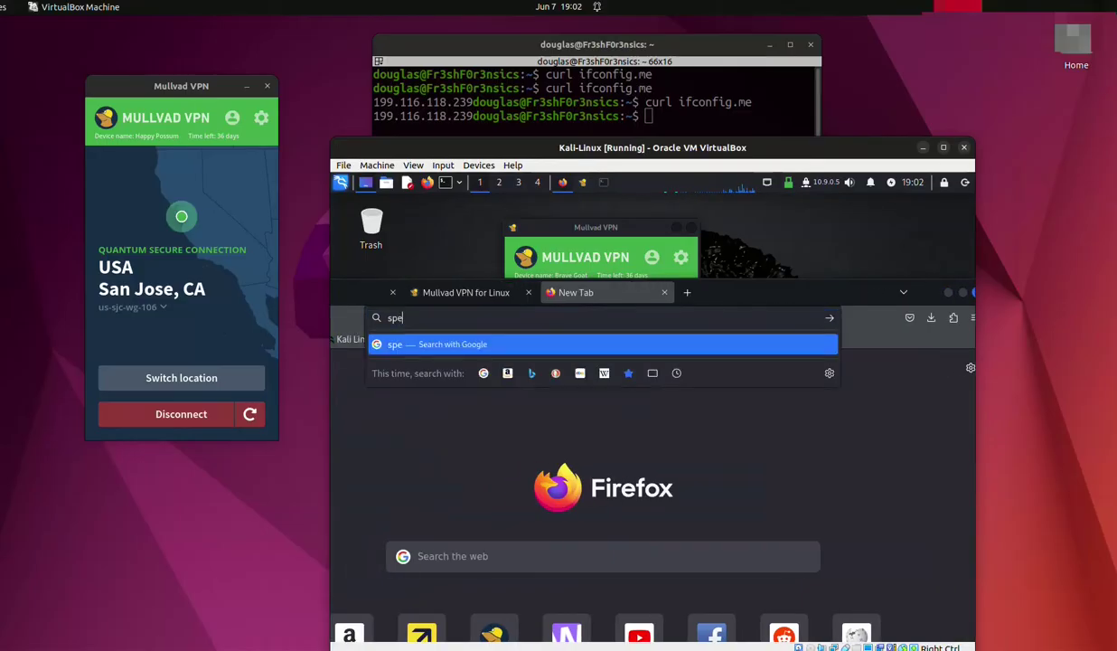
type("edtest")
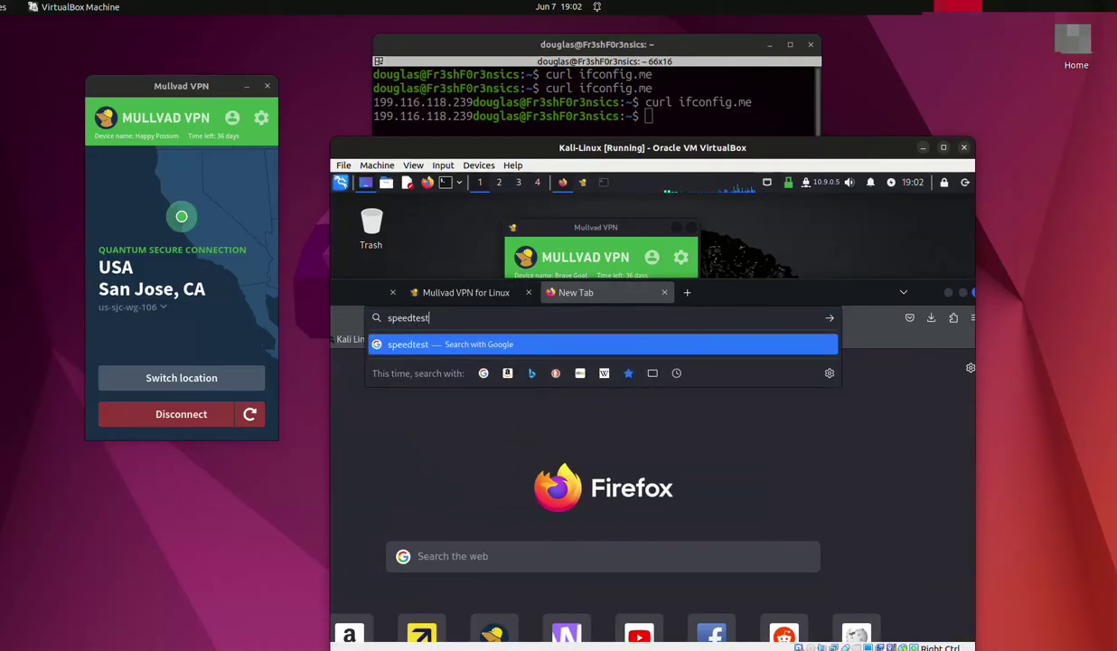
type(".net")
key("Return")
- Run the speed test in the maximized Kali-Linux window, allowing speedtest.net to access the location
key("super+Up")
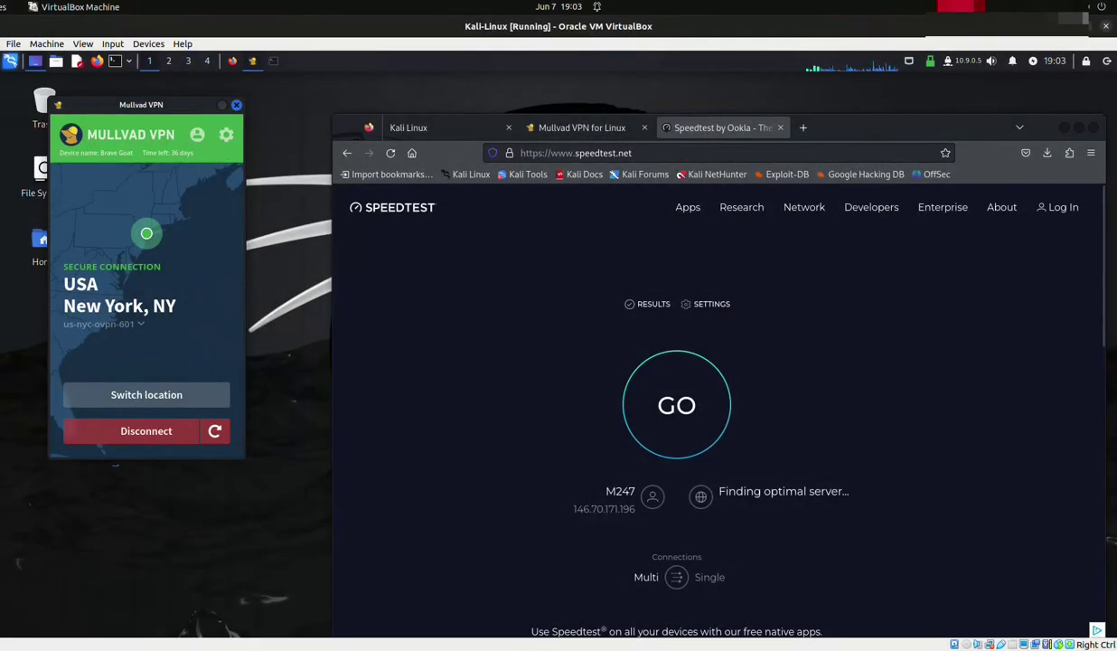
left_click(676, 404)
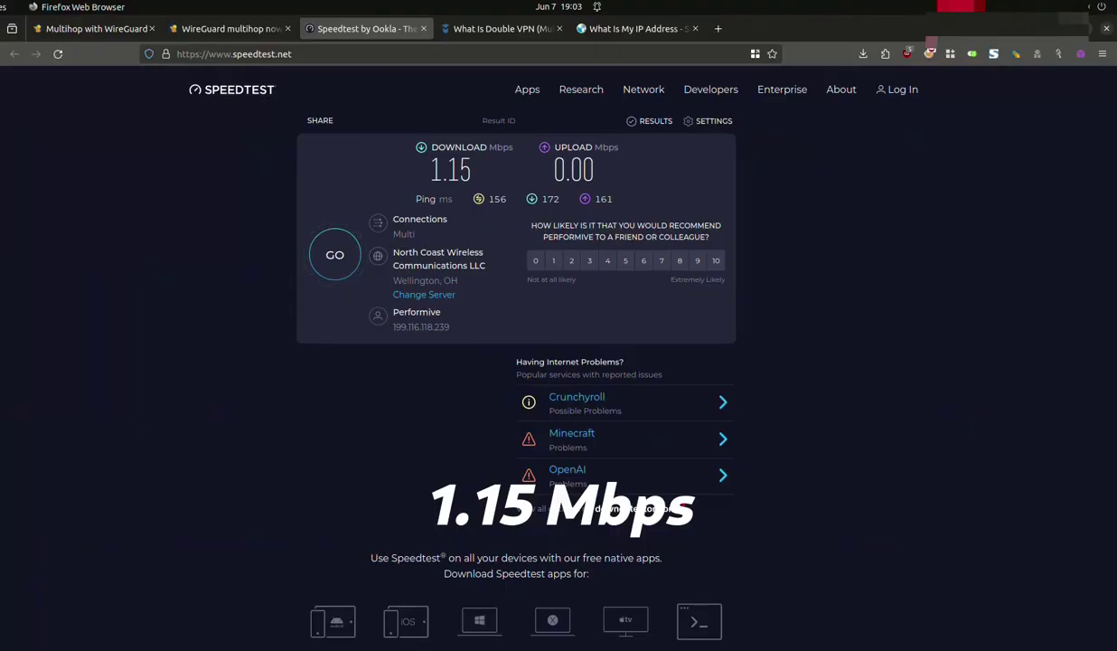
left_click(1069, 28)
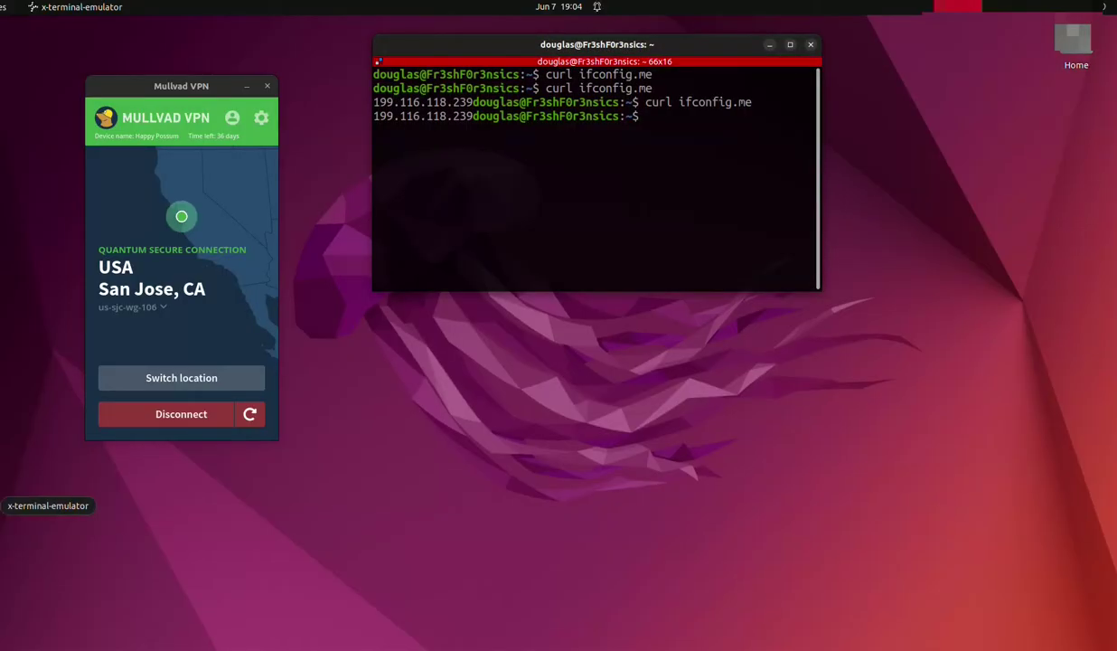
left_click(2, 546)
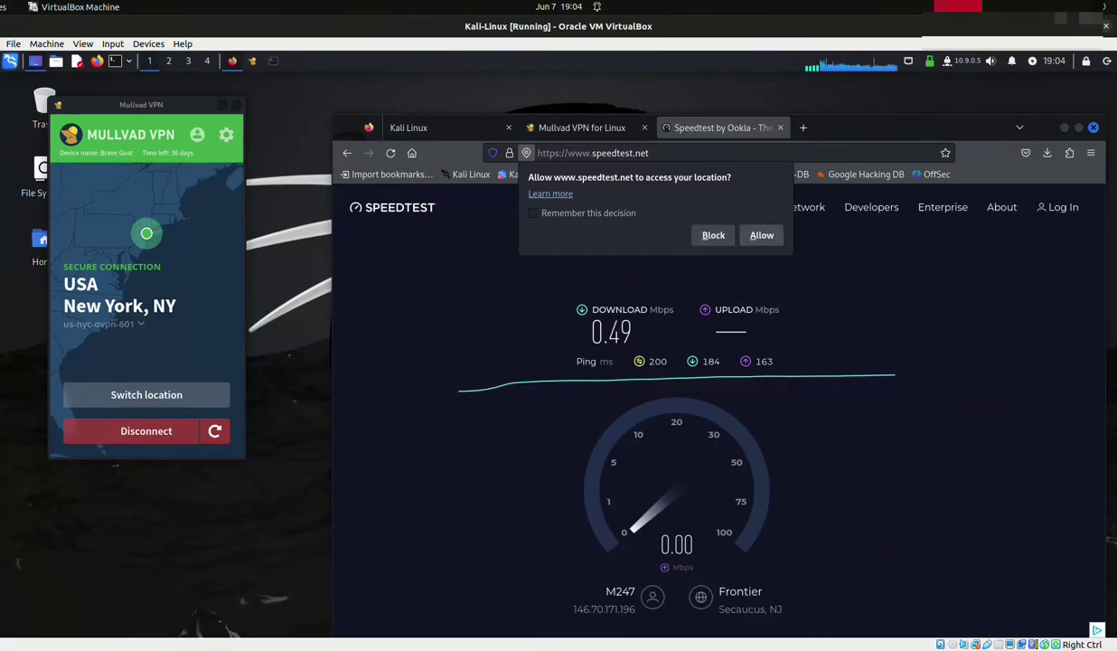
left_click(761, 235)
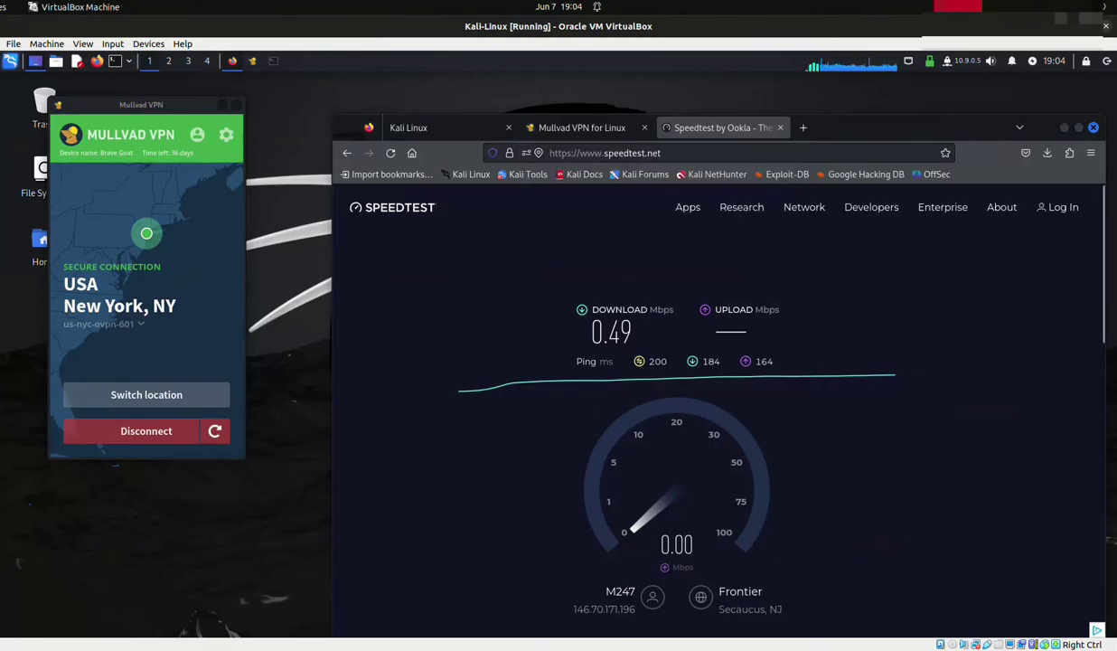
left_click_drag(889, 127, 765, 85)
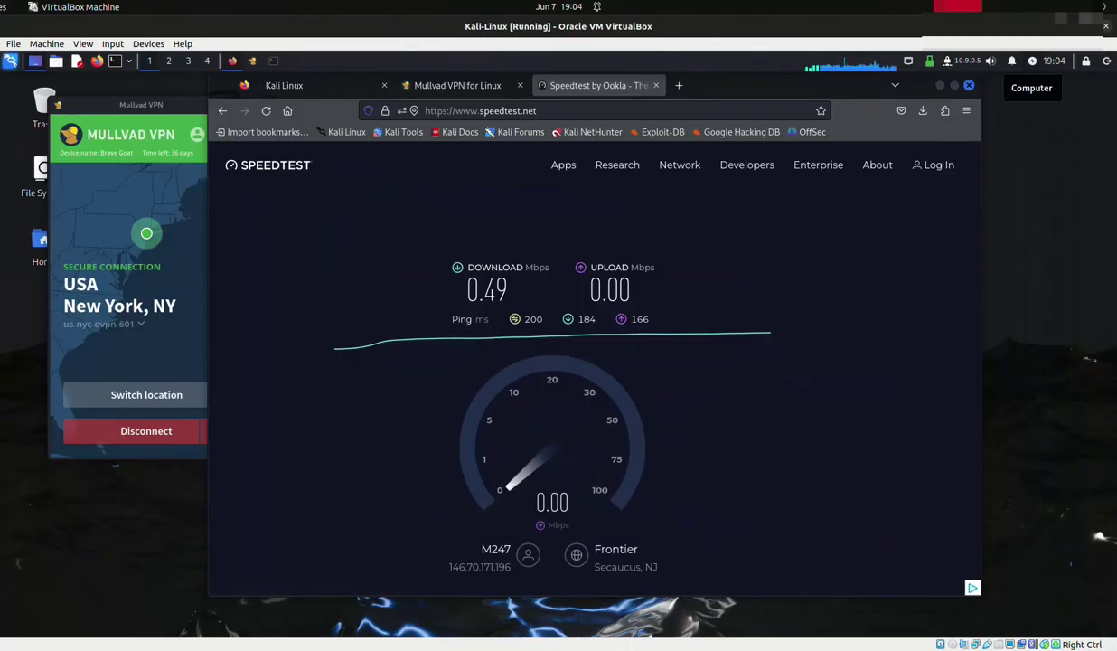
- Restore the Kali-Linux window and the host's Firefox to smaller sizes to compare both speed test results side by side
left_click(1085, 27)
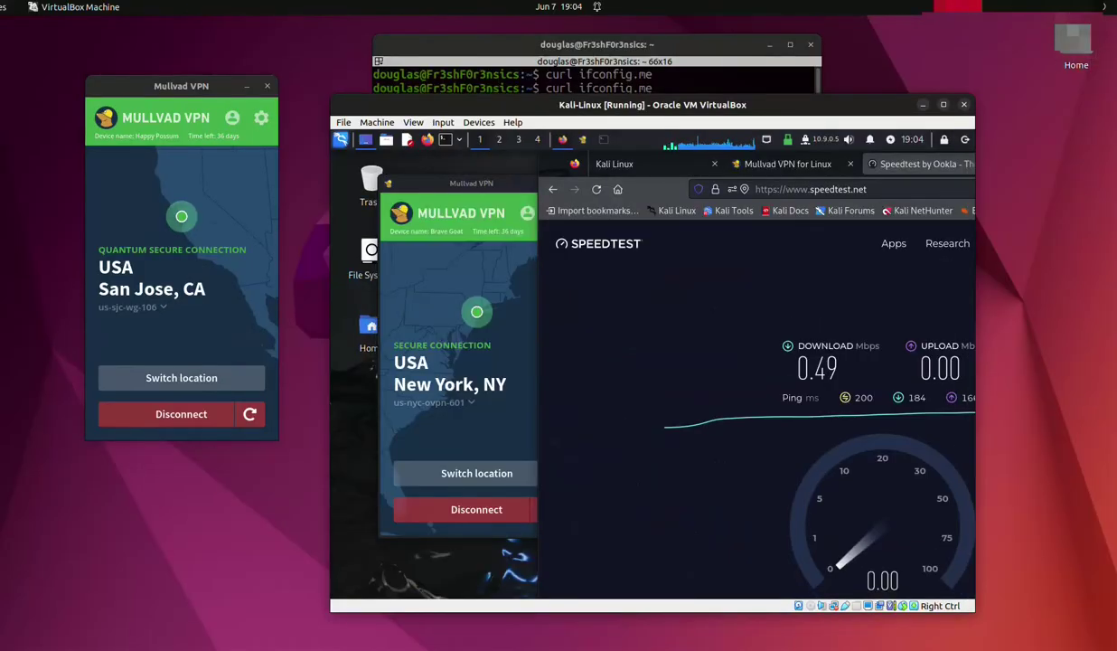
left_click(2, 36)
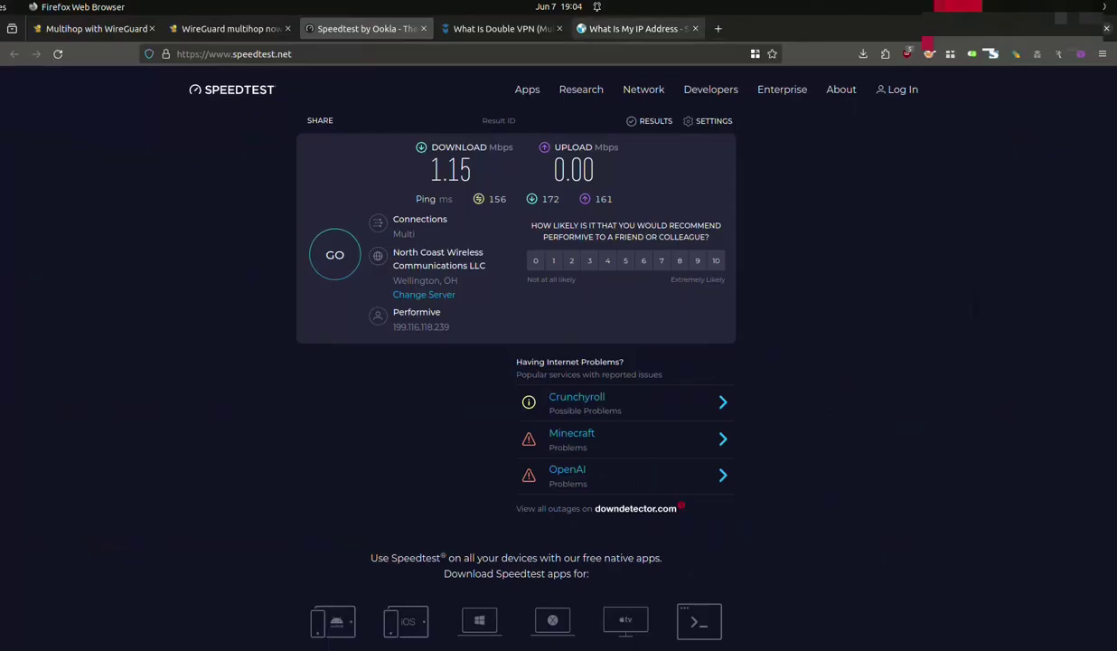
left_click(1086, 28)
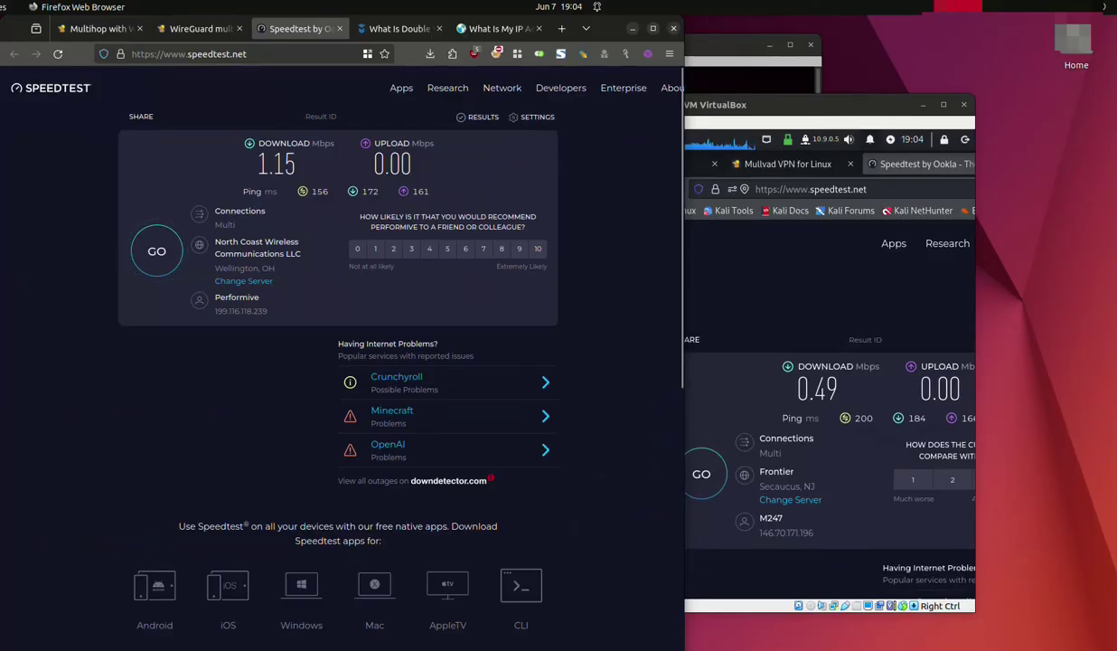
left_click_drag(857, 105, 888, 85)
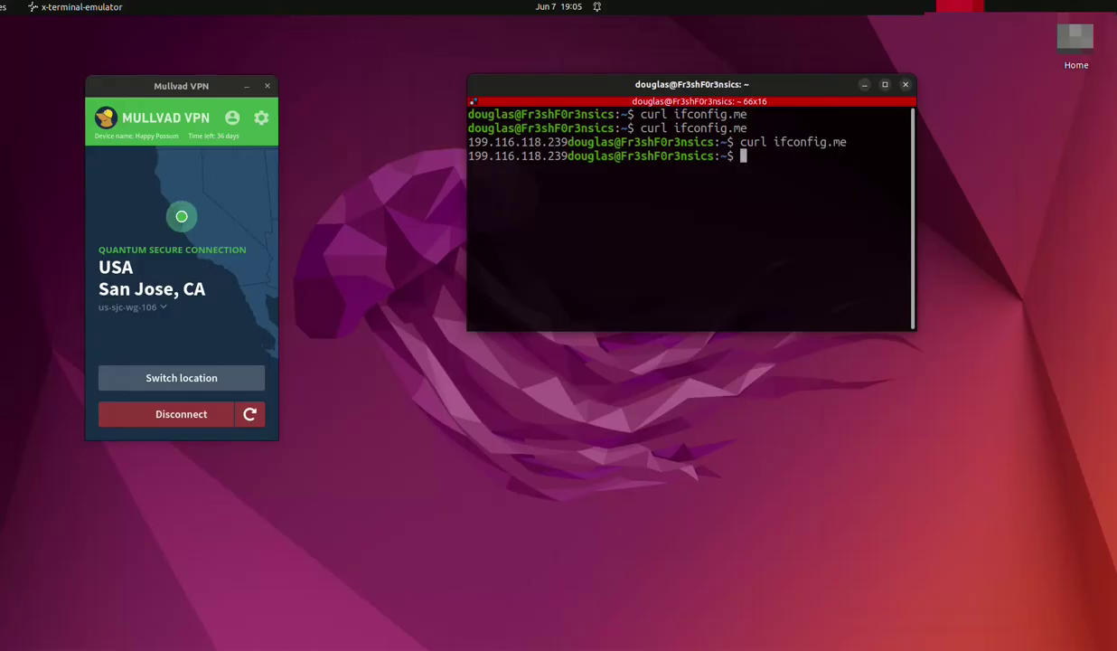
left_click_drag(692, 84, 726, 160)
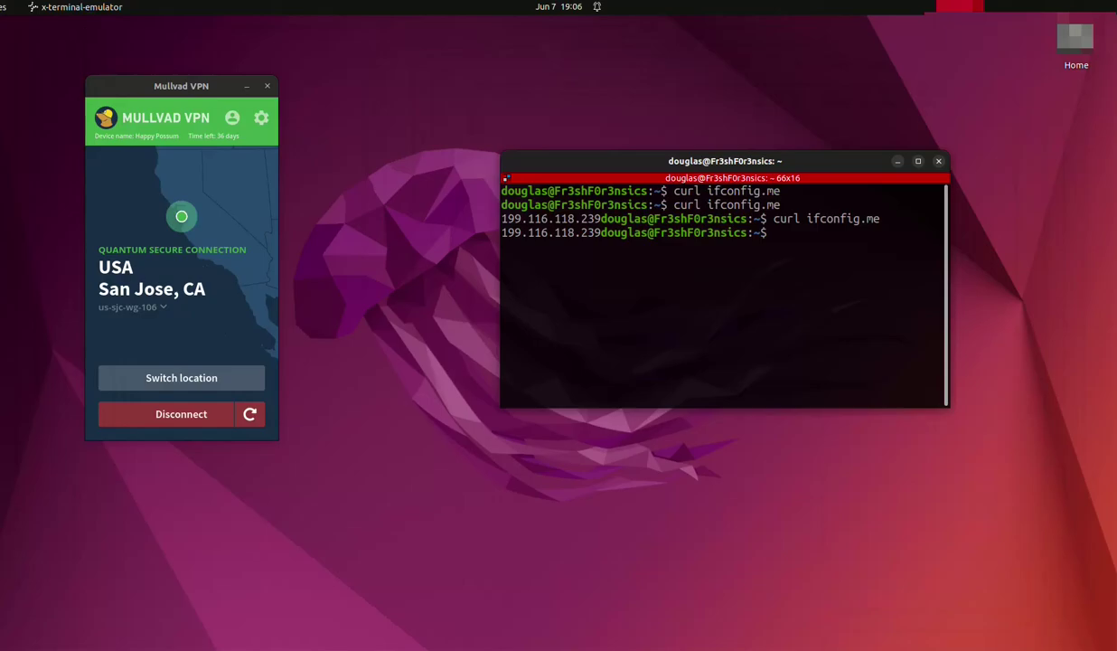
left_click_drag(725, 161, 723, 150)
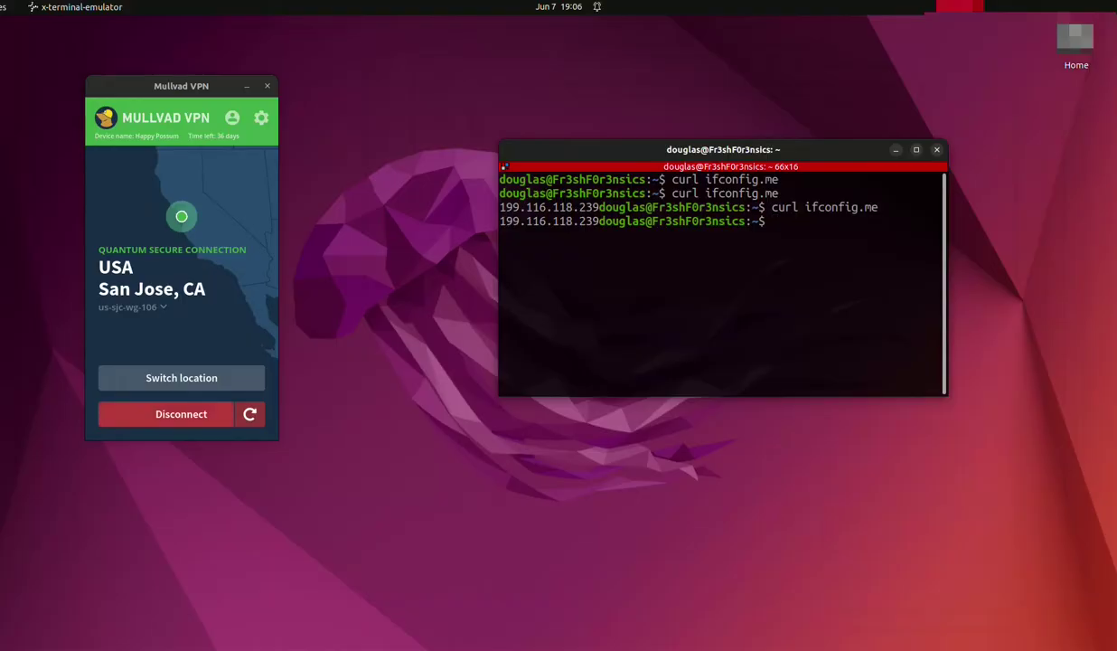
- Reposition the host's Mullvad VPN window and move the terminal window farther away from it on the desktop
left_click_drag(181, 85, 248, 114)
left_click(633, 271)
left_click_drag(723, 150, 834, 354)
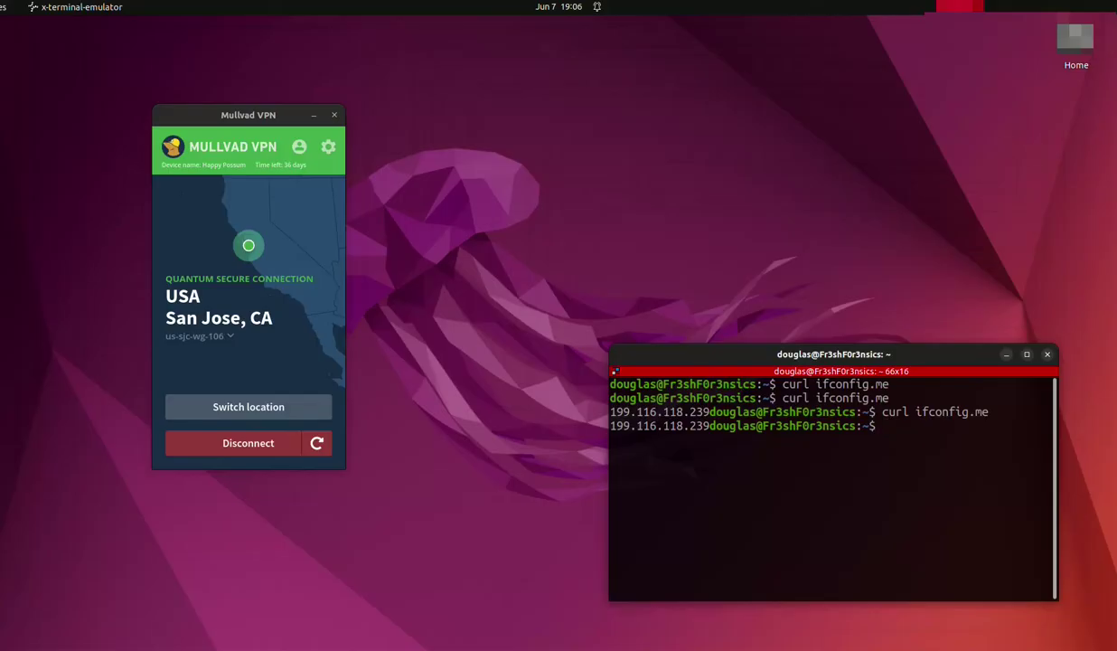
left_click(249, 115)
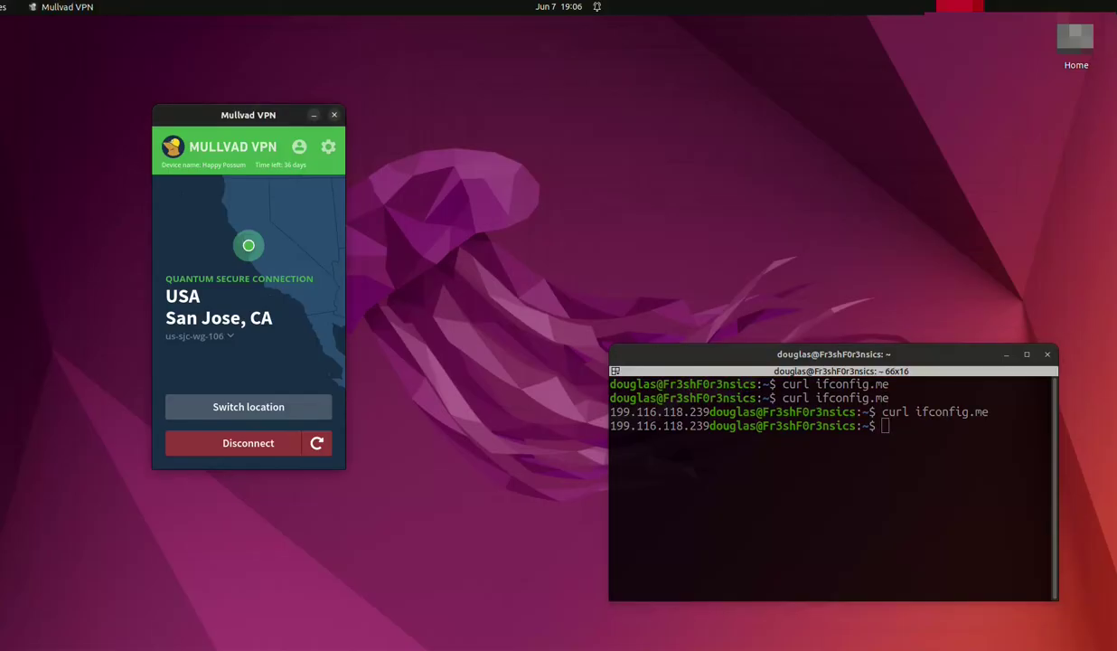
left_click_drag(249, 115, 246, 96)
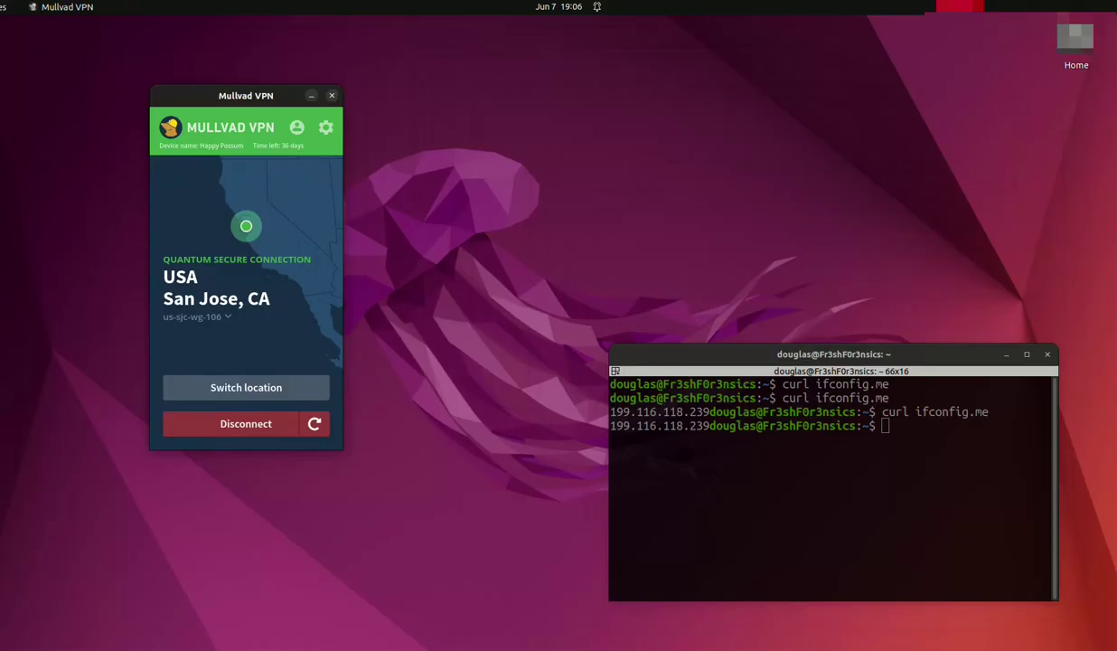
- Enable multihop in Mullvad's WireGuard settings, accepting the increased latency
left_click(326, 127)
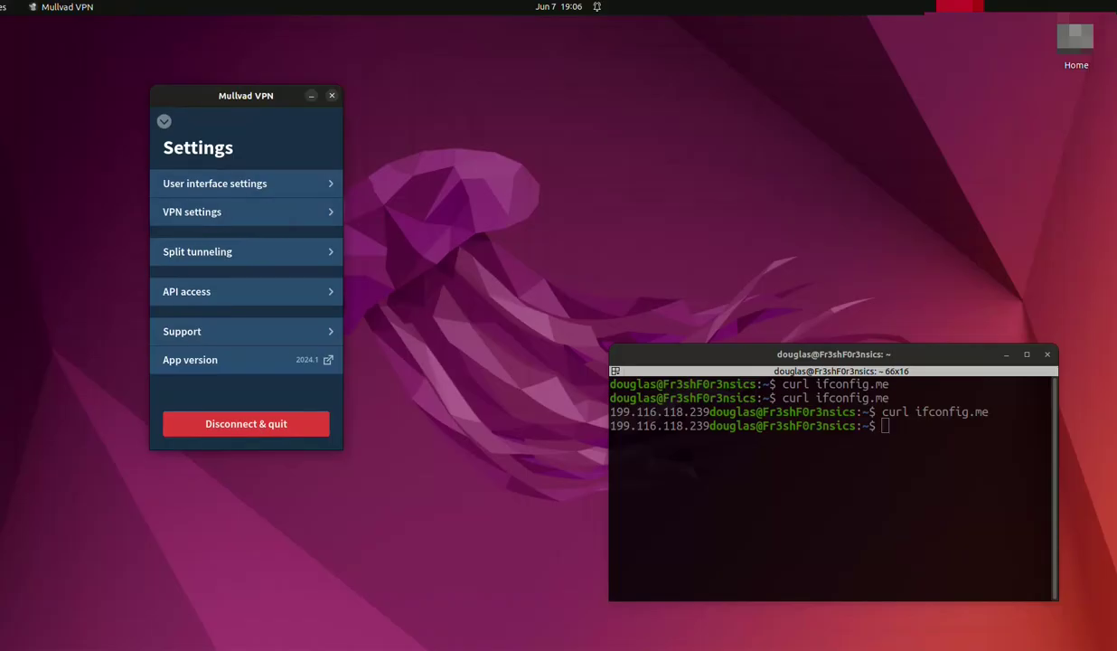
left_click(246, 211)
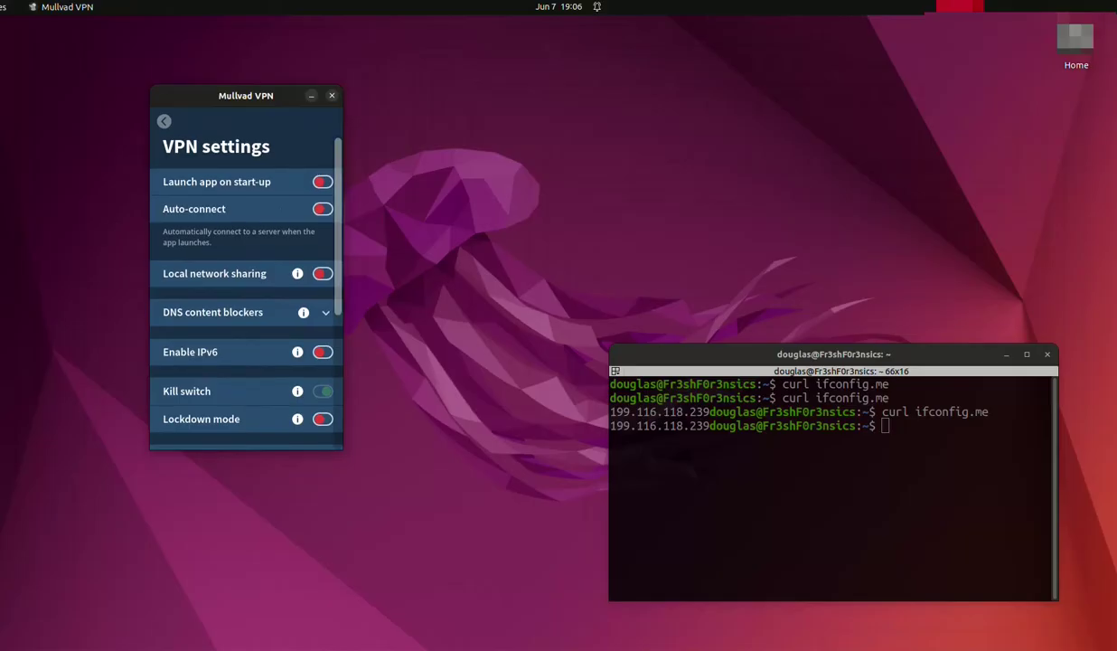
scroll(245, 290, "down", 5)
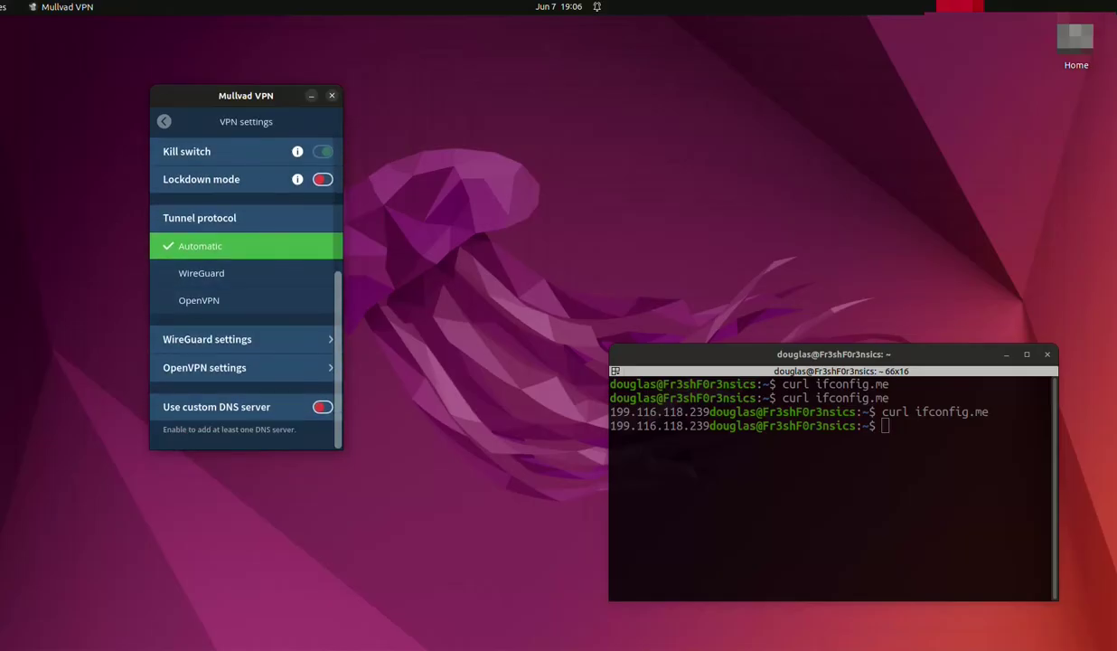
left_click(207, 339)
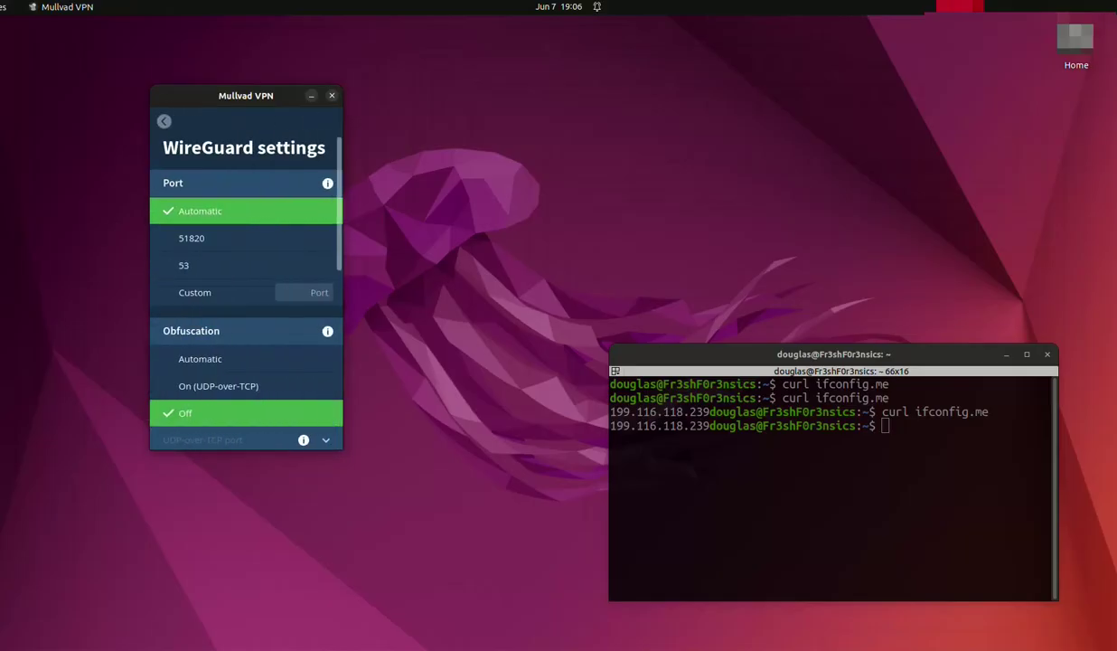
scroll(244, 280, "down", 5)
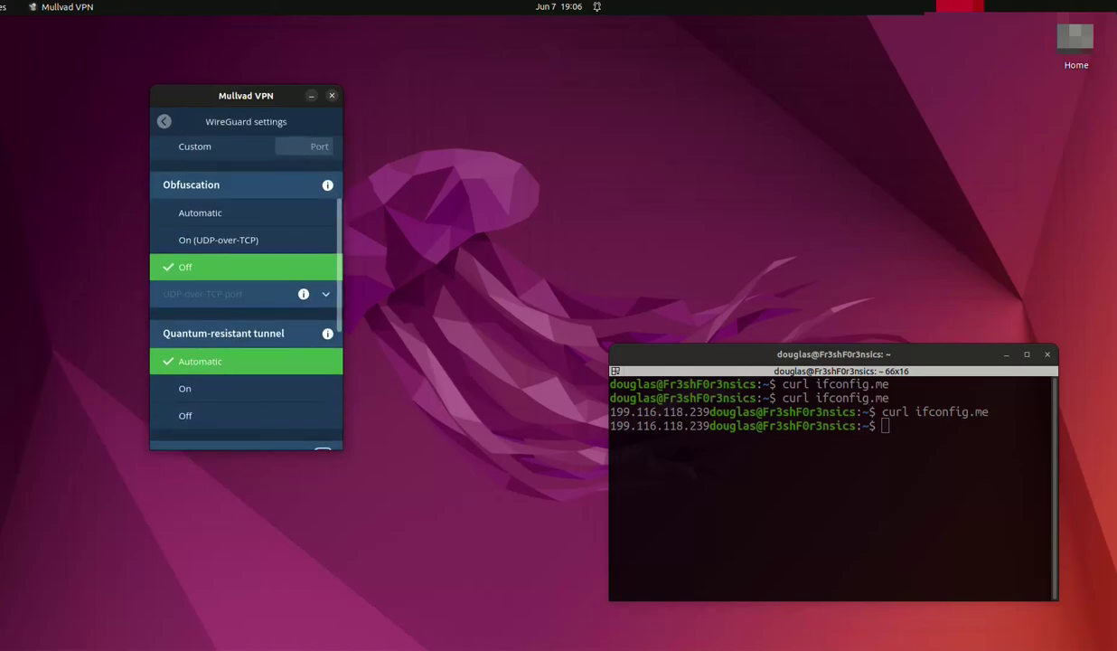
scroll(244, 289, "down", 3)
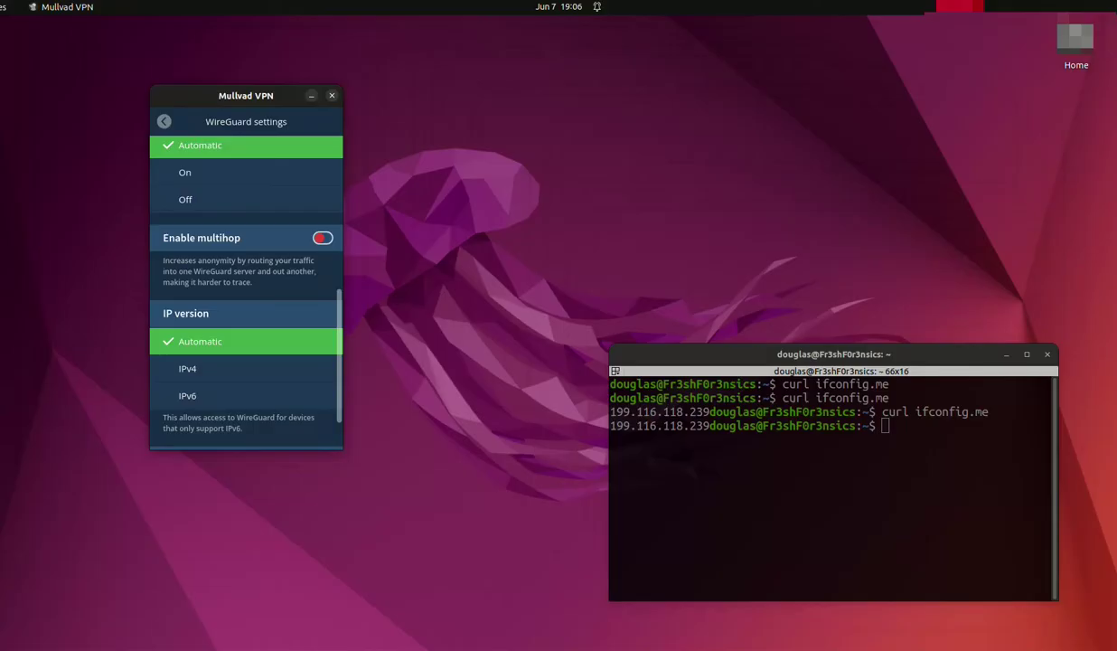
left_click(322, 237)
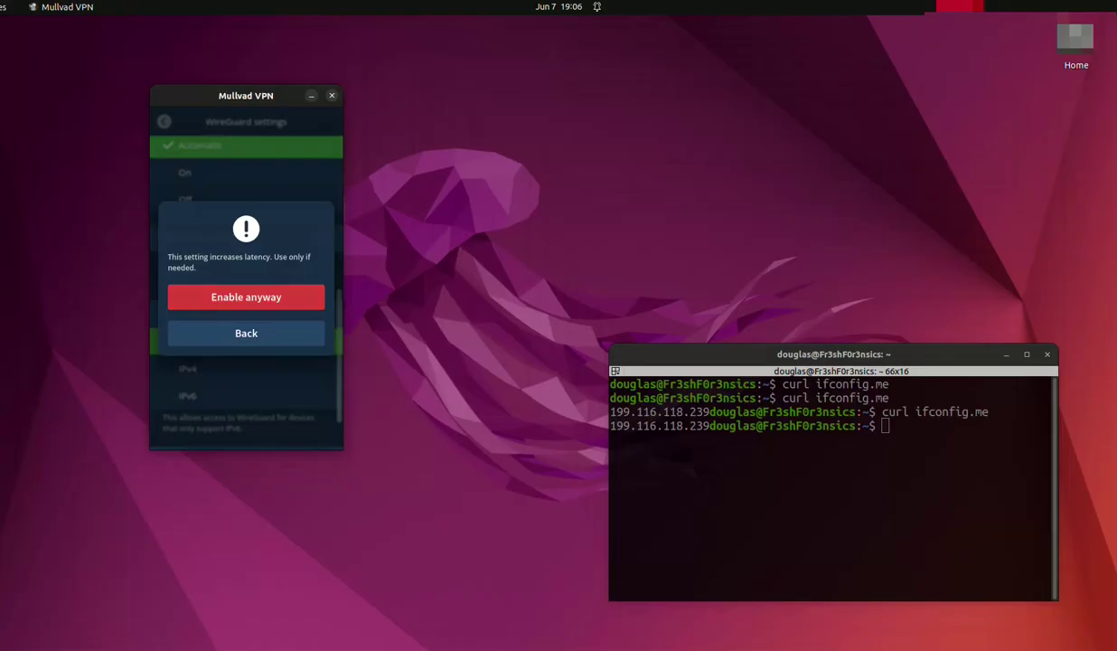
left_click(246, 296)
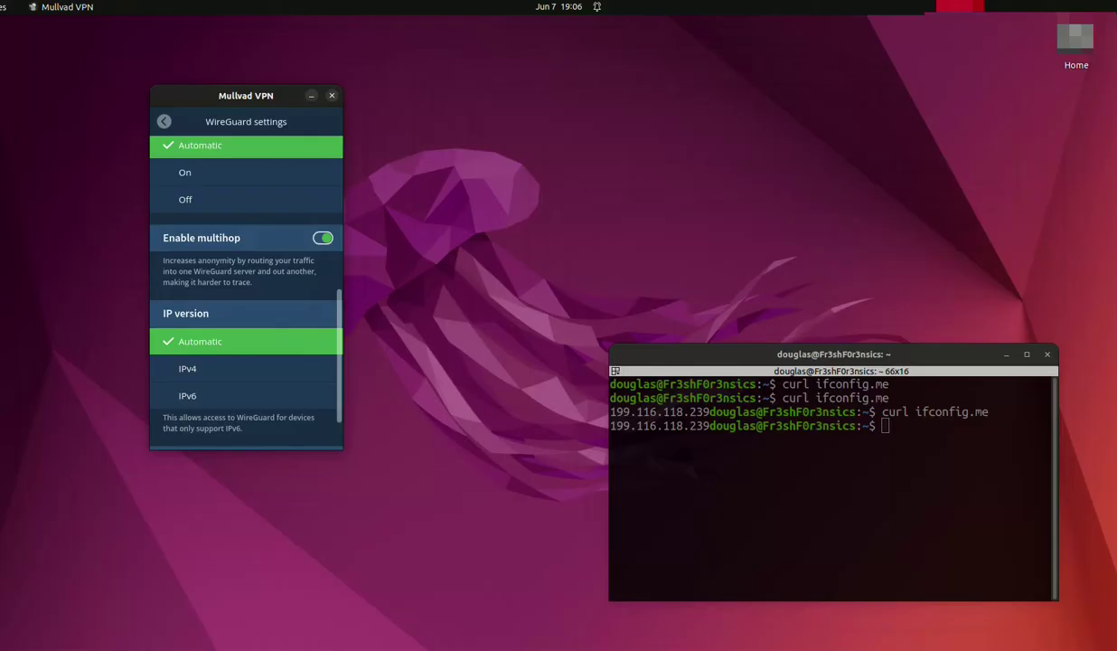
- Leave the WireGuard settings and return to Mullvad's main connection view, repositioning its window
left_click_drag(246, 95, 402, 97)
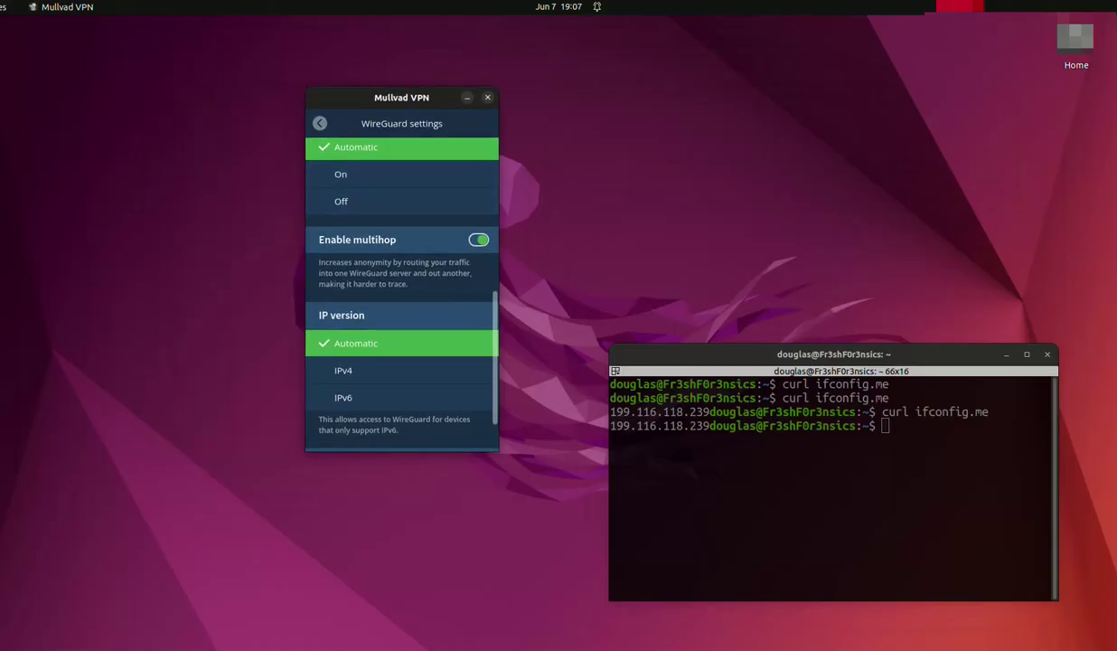
left_click(320, 123)
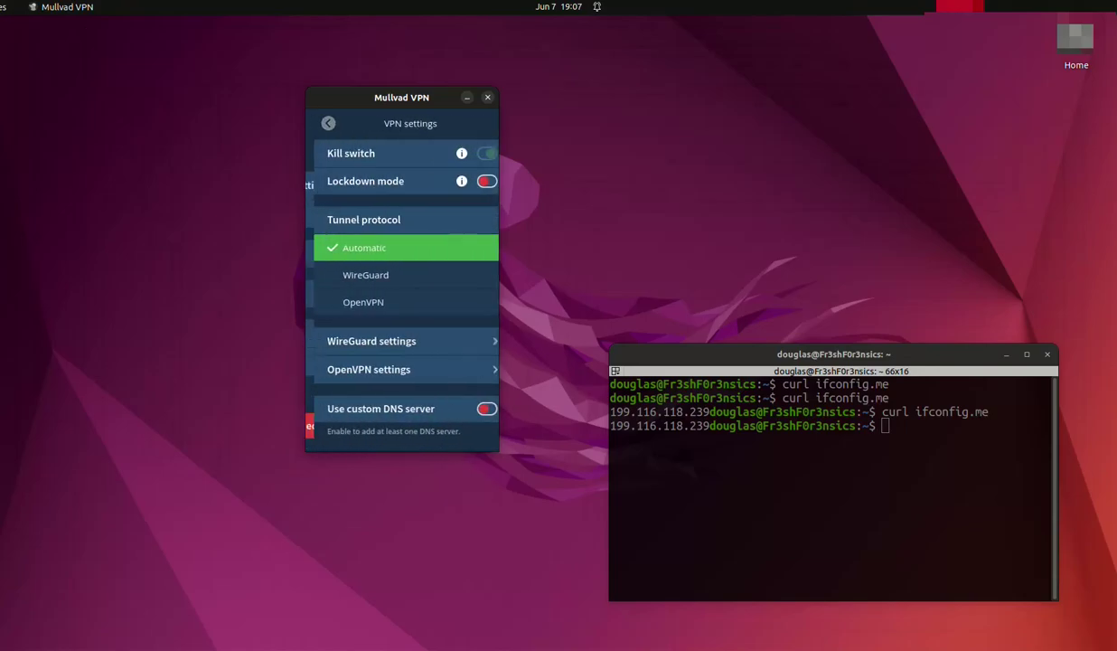
left_click(328, 123)
left_click(314, 119)
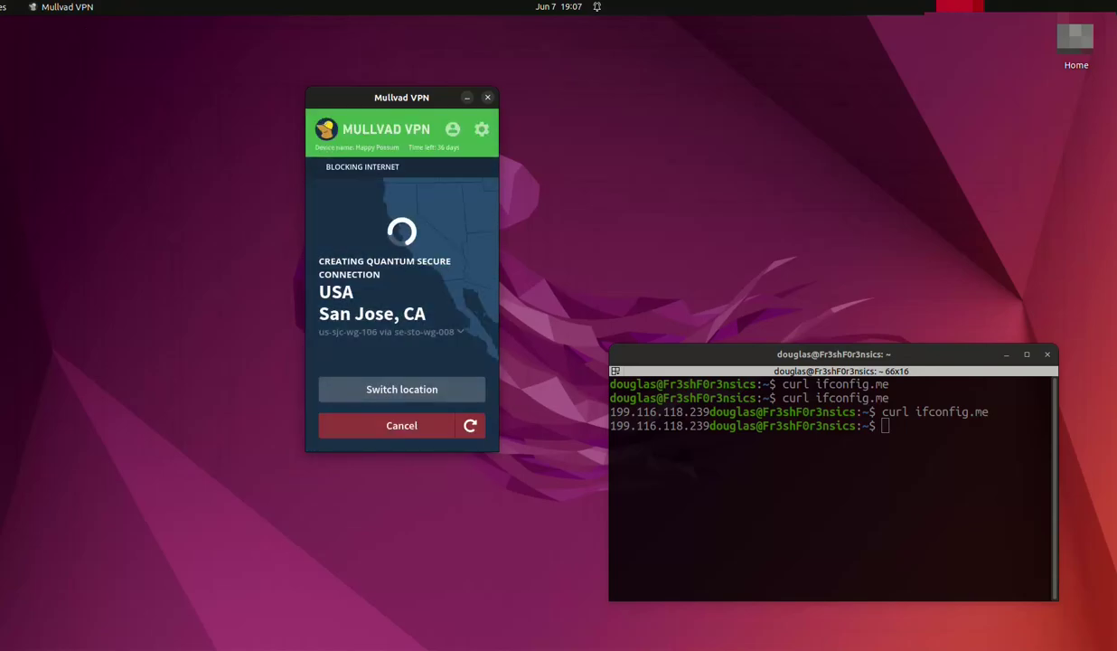
left_click_drag(402, 98, 344, 95)
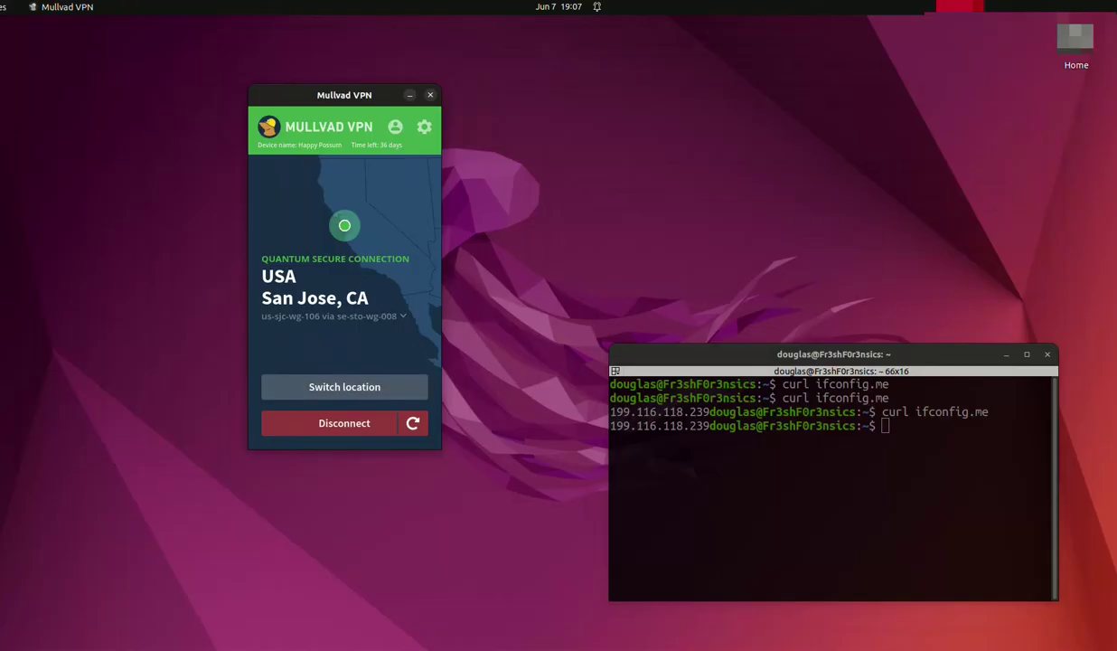
- Set the multihop entry location to server se-sto-wg-004 in Stockholm, Sweden
left_click(345, 387)
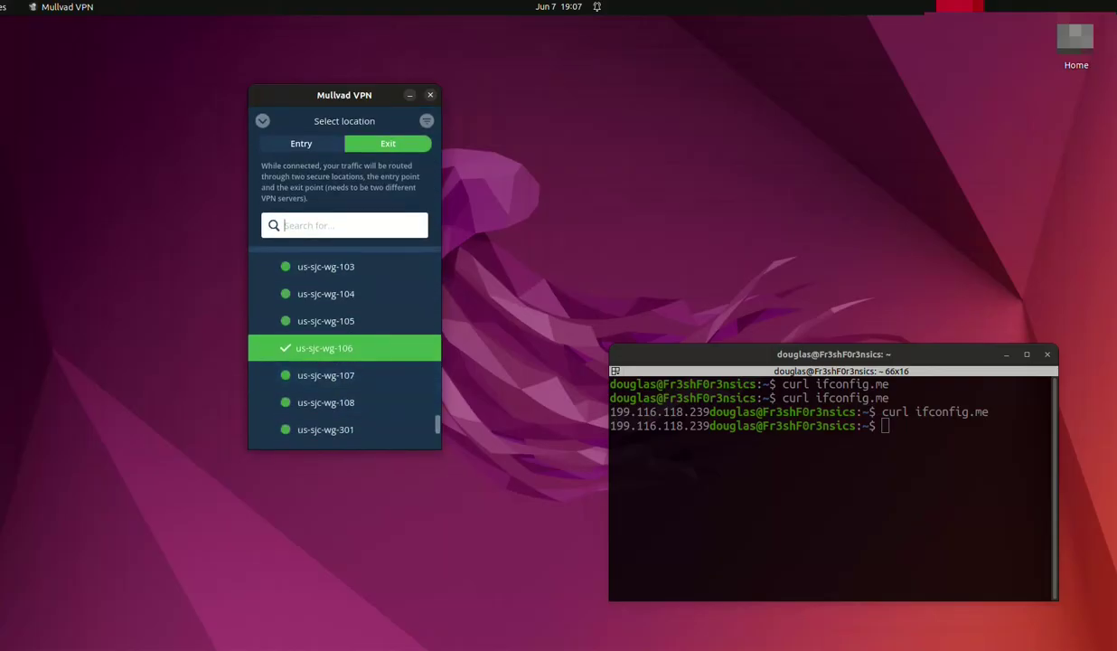
left_click(301, 144)
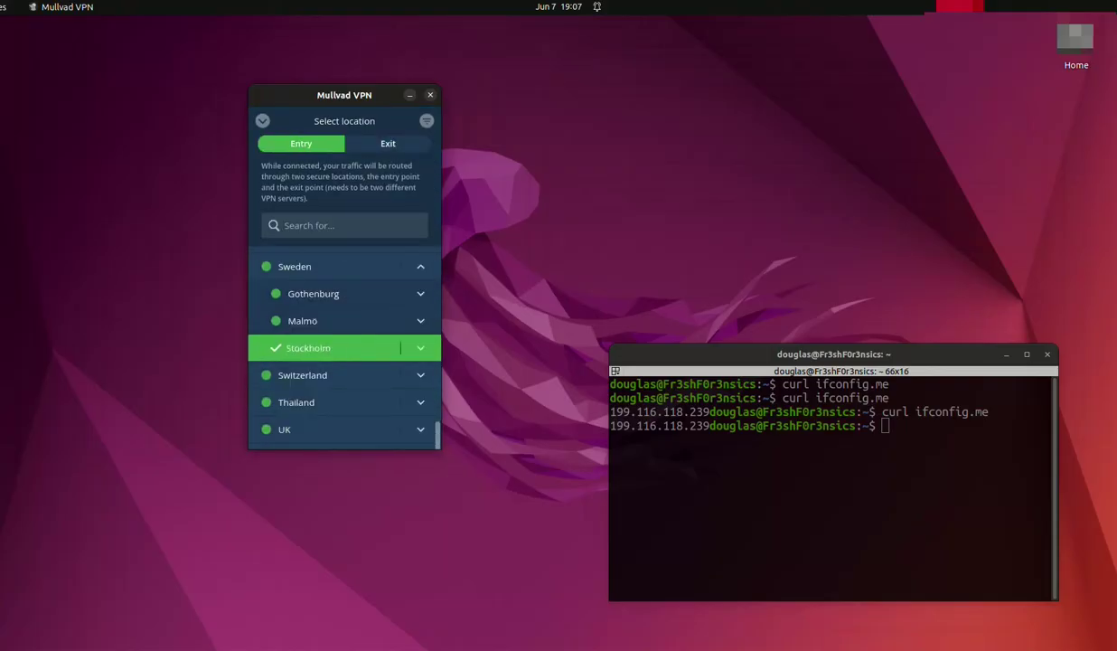
left_click_drag(344, 95, 413, 102)
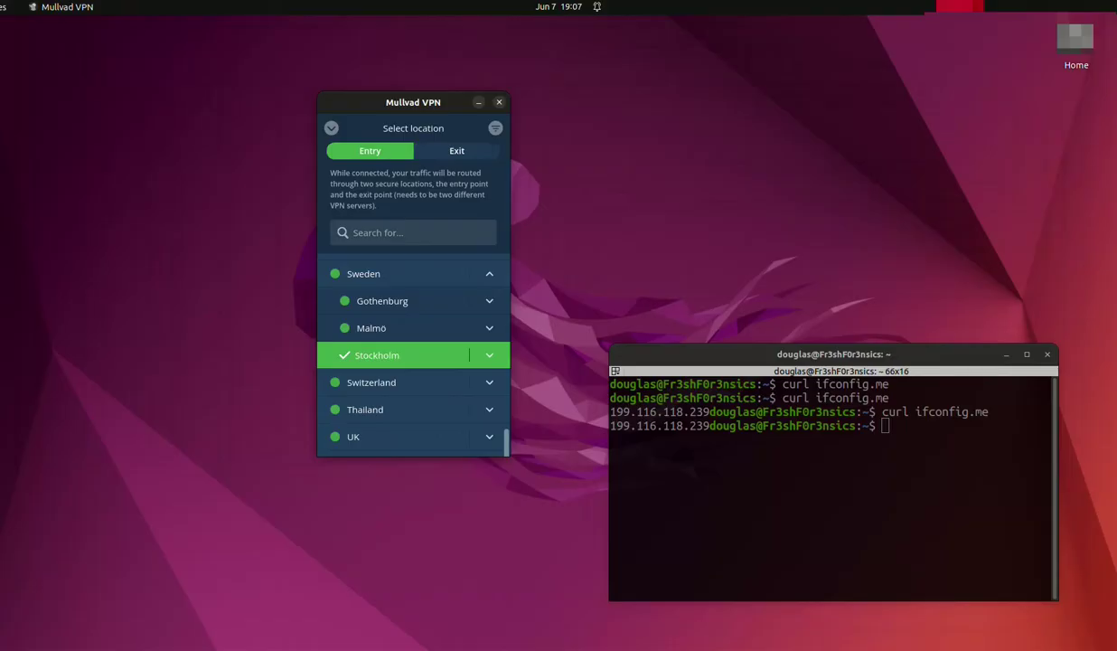
left_click(834, 488)
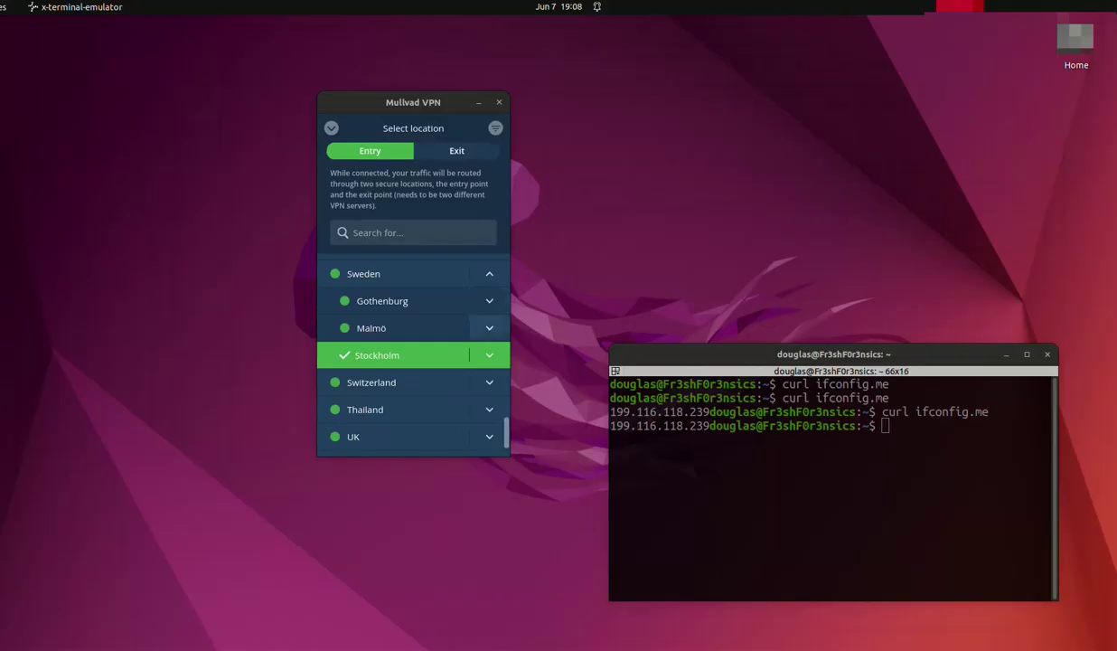
left_click(489, 355)
scroll(407, 361, "down", 2)
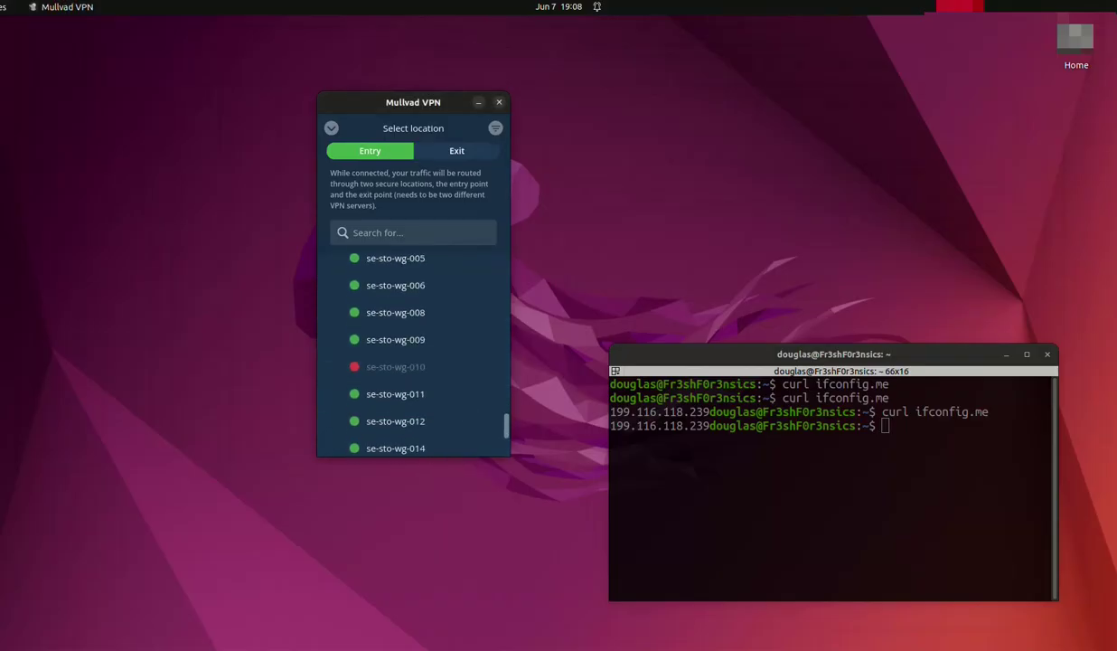
scroll(406, 361, "up", 2)
left_click(395, 375)
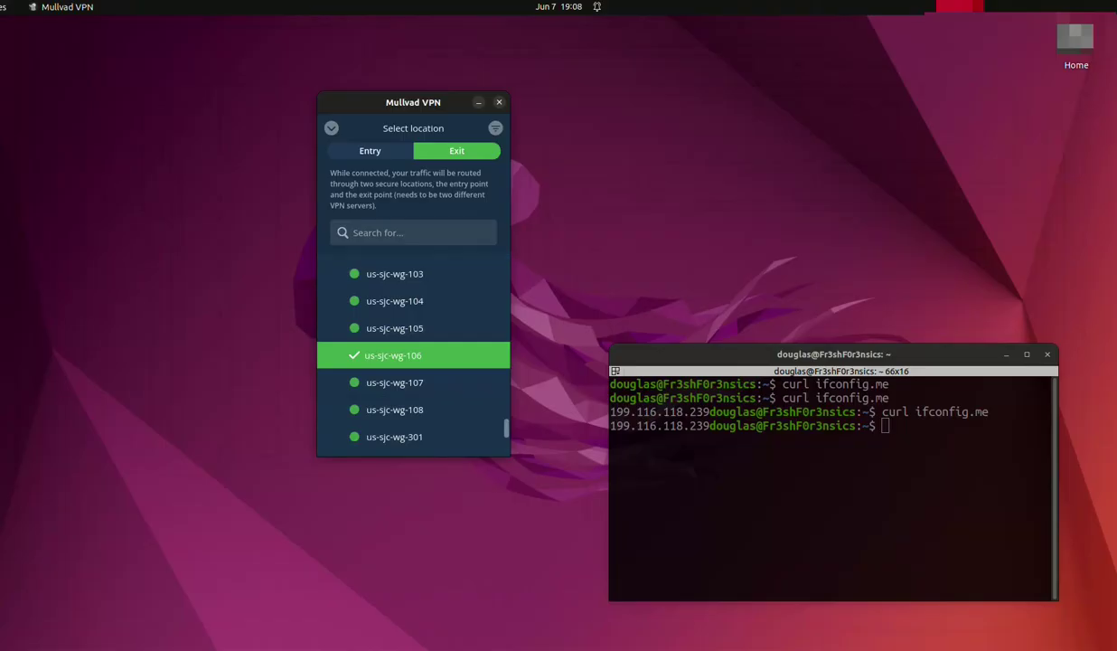
- Set the multihop exit location to server us-hou-wg-002 in Houston, TX, and connect through it
scroll(413, 353, "up", 10)
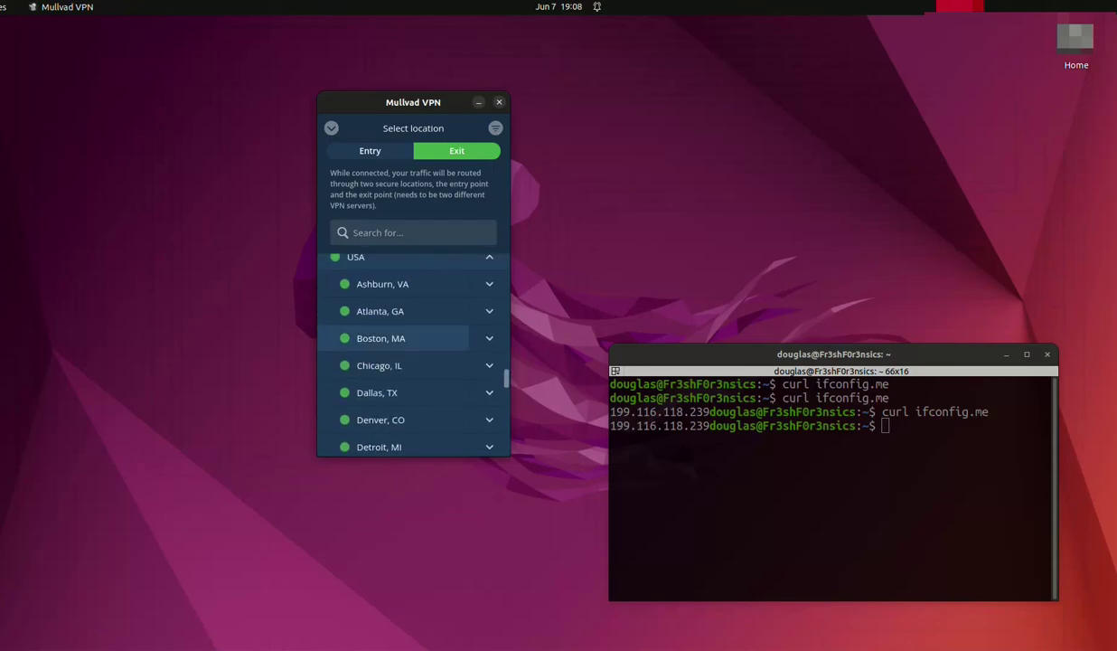
scroll(413, 371, "up", 8)
scroll(406, 373, "down", 18)
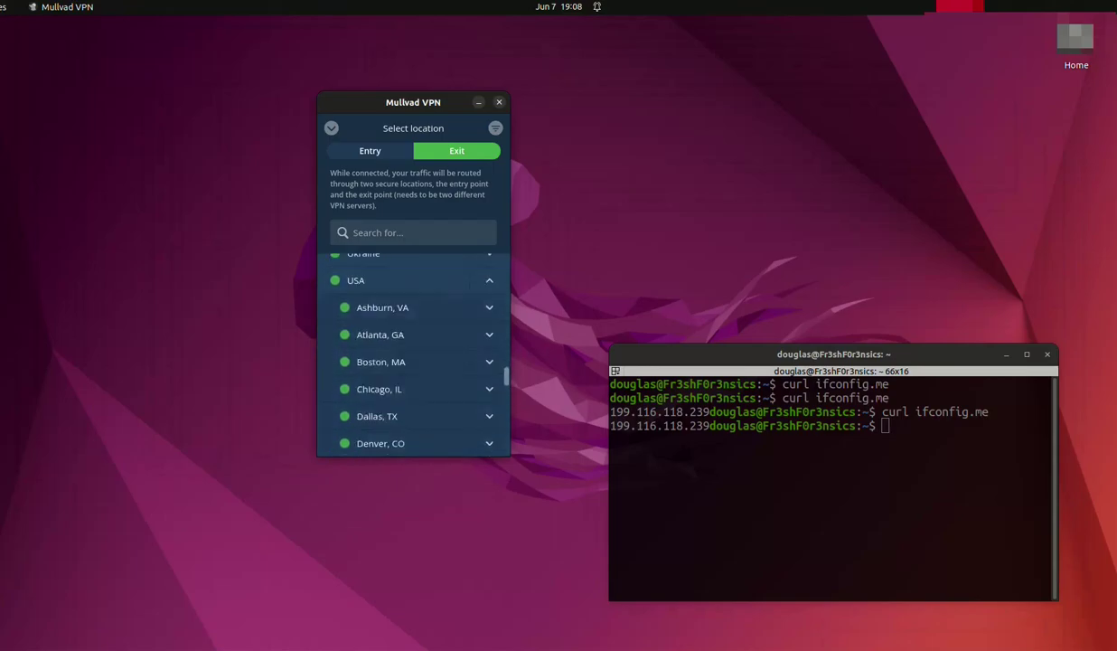
scroll(413, 361, "up", 20)
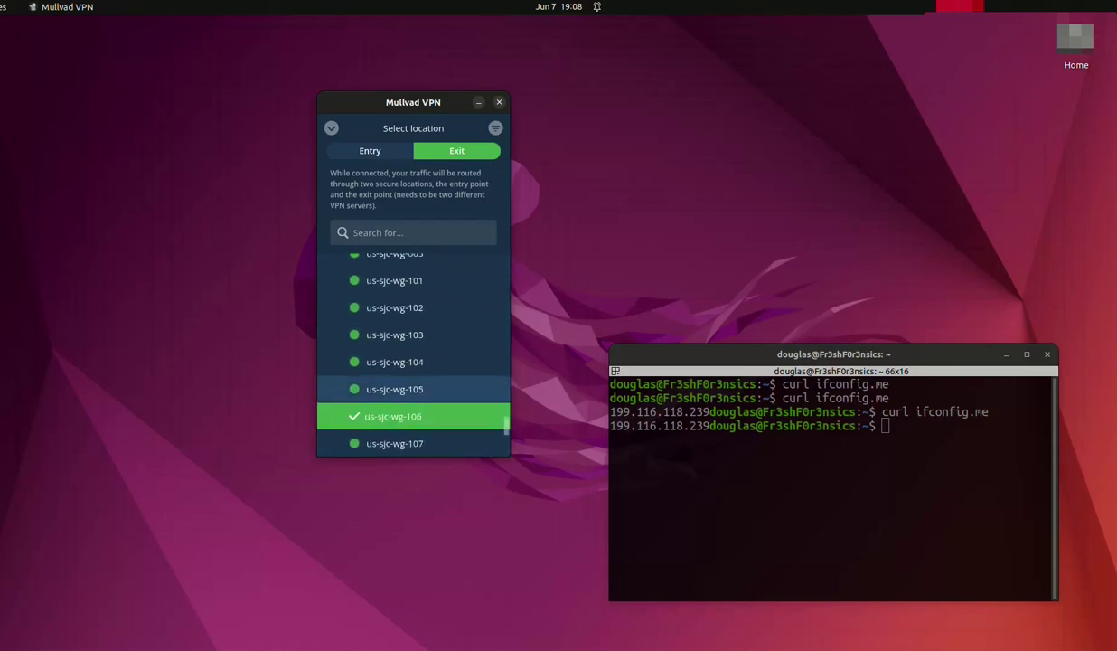
scroll(413, 353, "down", 7)
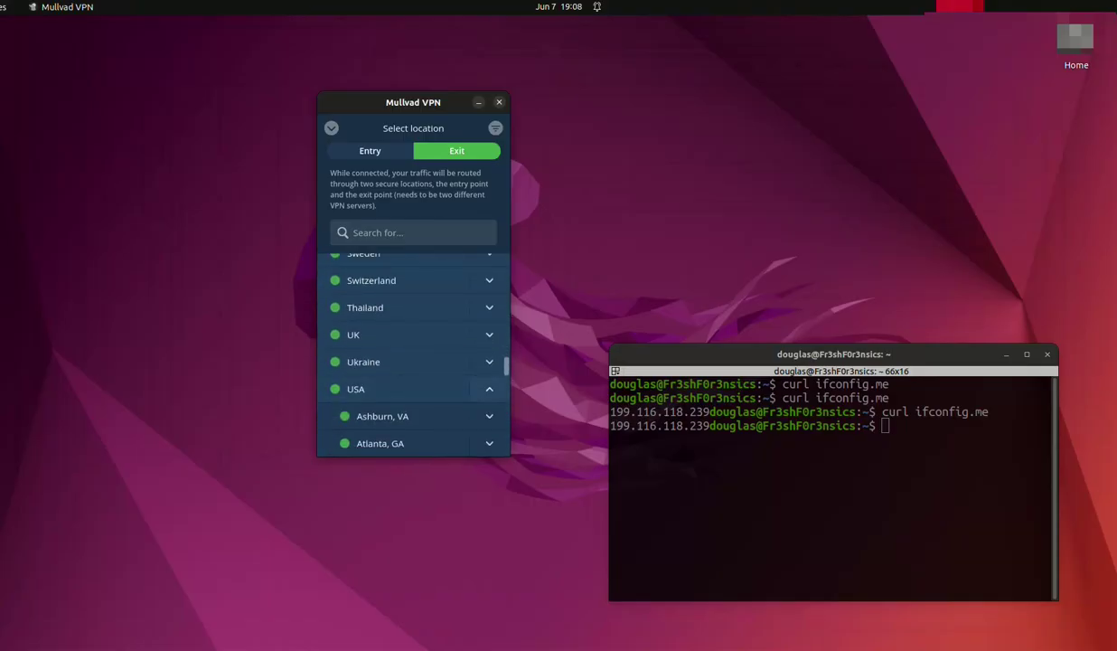
scroll(452, 388, "down", 5)
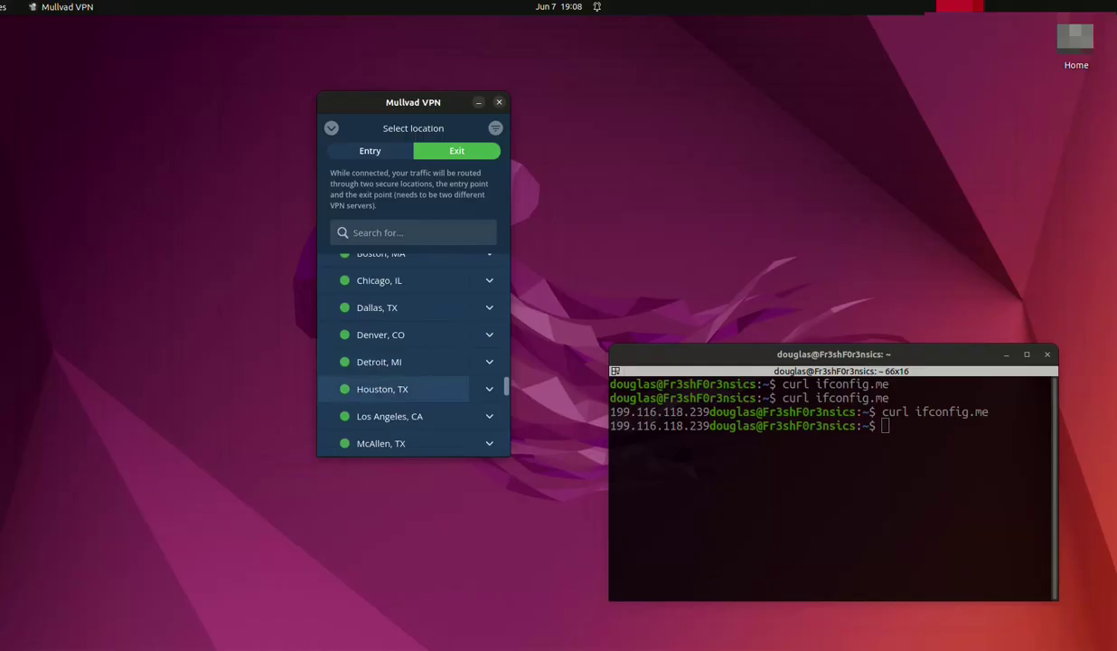
left_click(489, 388)
scroll(452, 379, "down", 5)
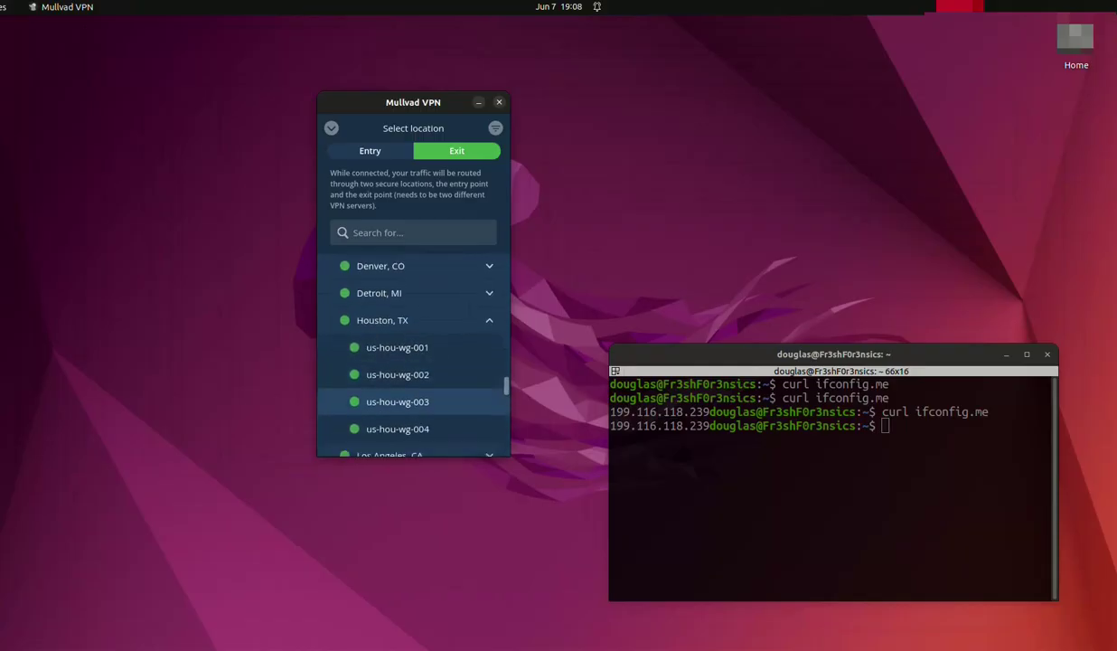
scroll(407, 357, "up", 2)
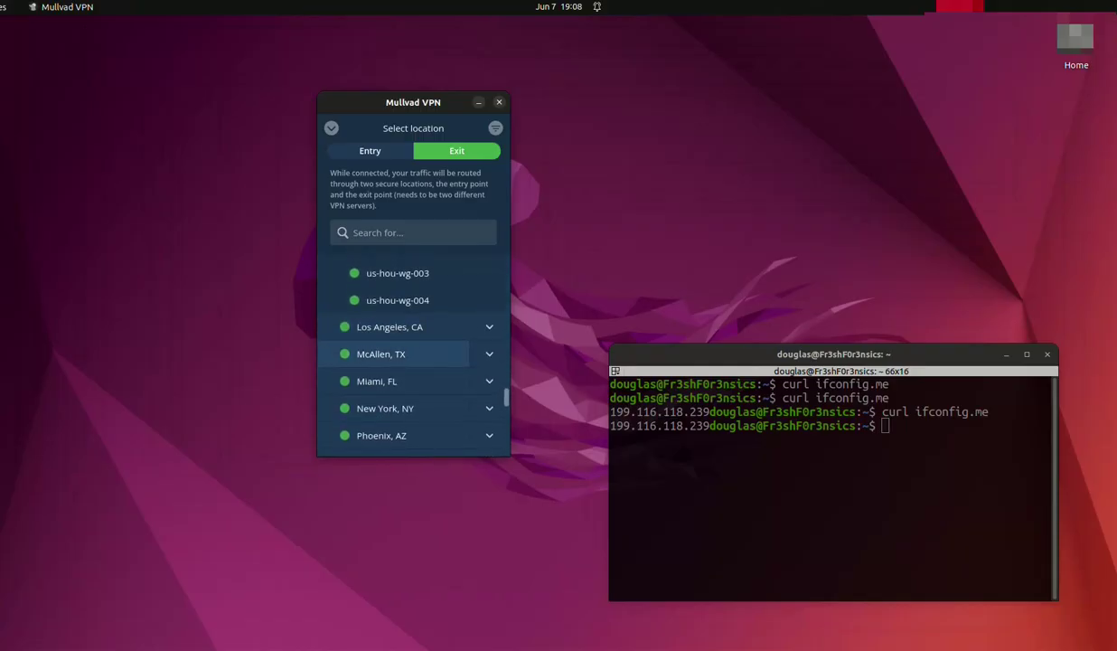
scroll(407, 357, "up", 1)
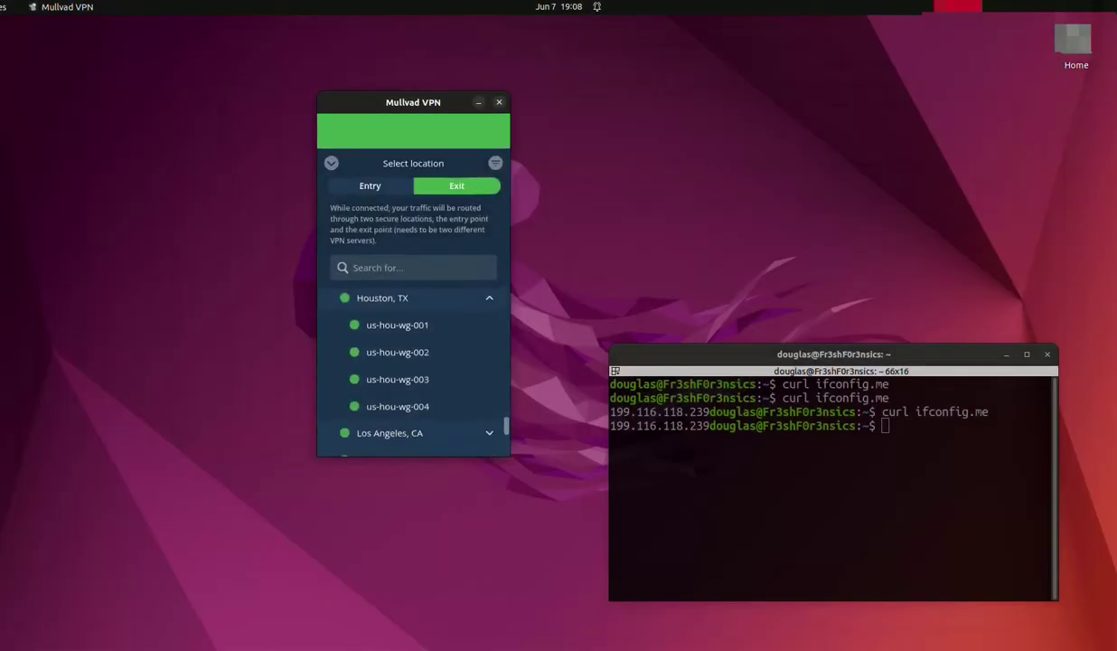
left_click(401, 349)
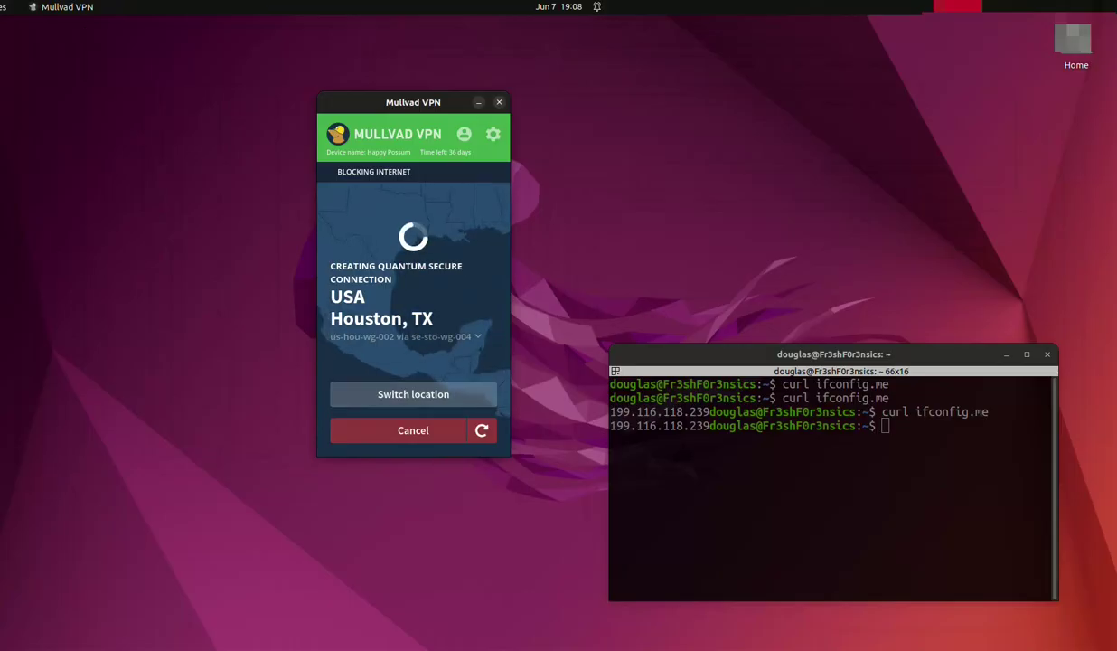
left_click_drag(413, 102, 240, 105)
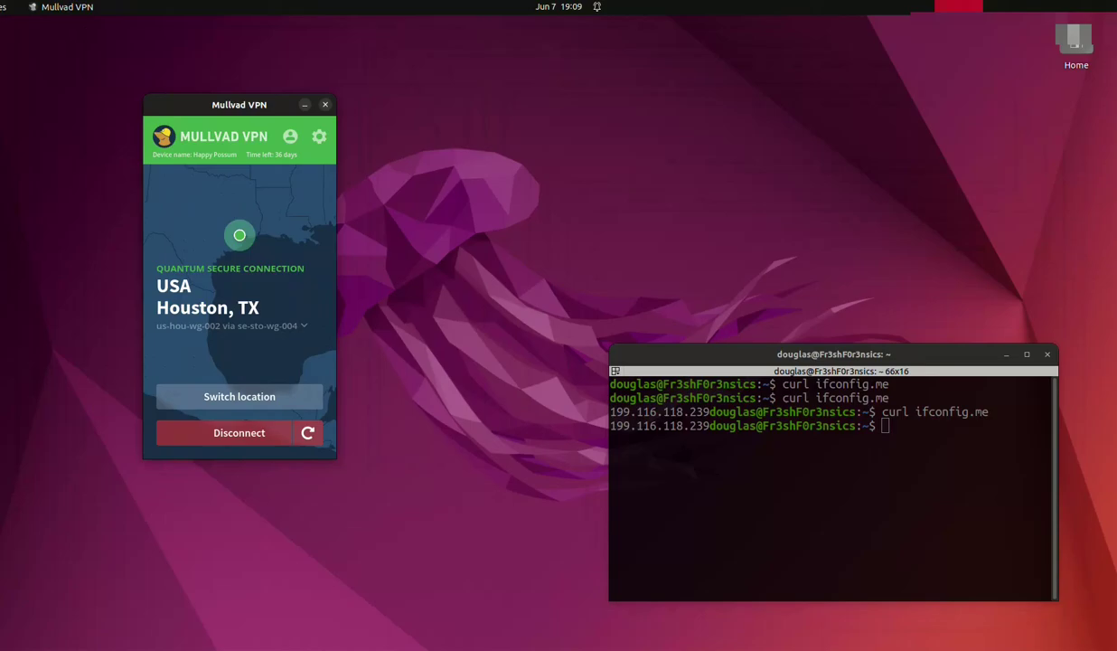
left_click_drag(239, 105, 323, 104)
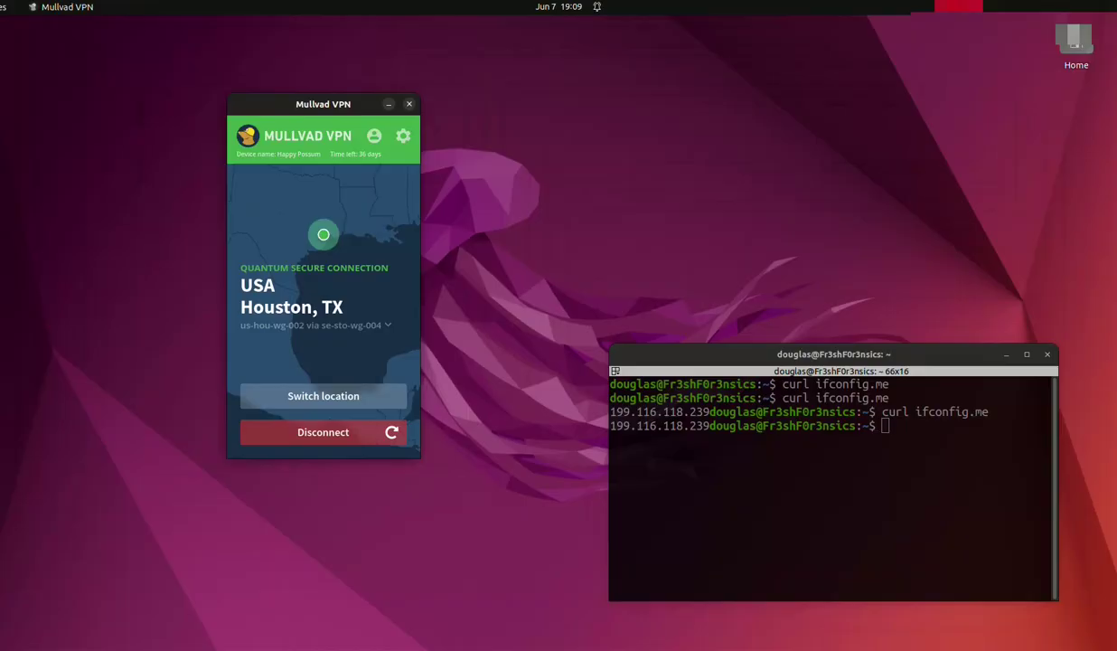
left_click_drag(323, 104, 314, 120)
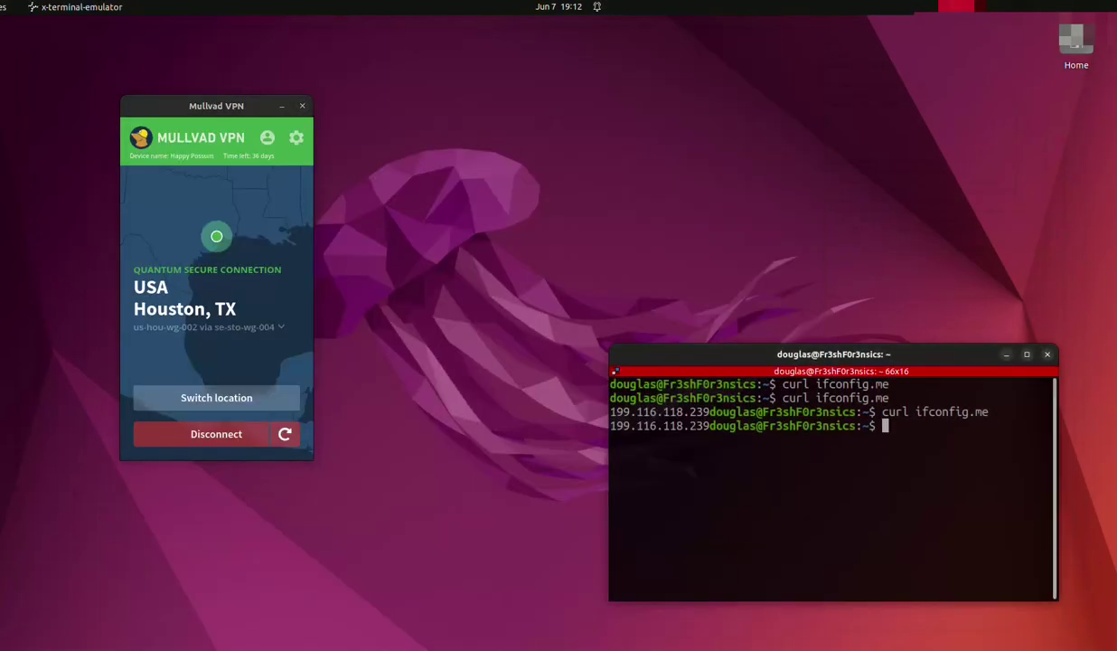
left_click_drag(834, 354, 777, 214)
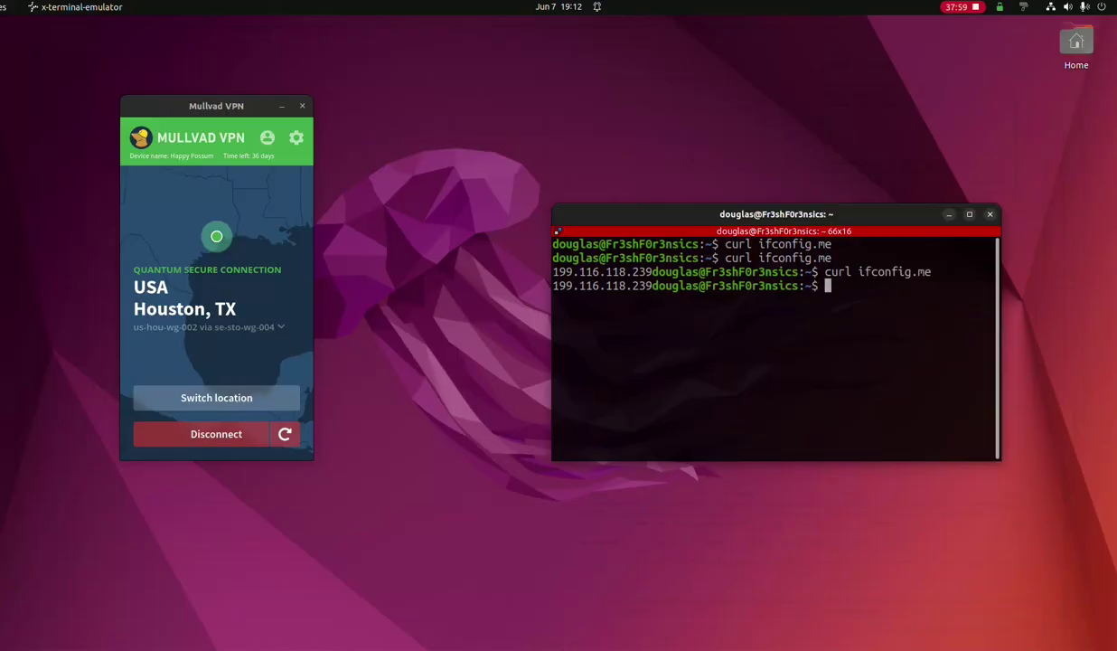
left_click_drag(258, 106, 214, 90)
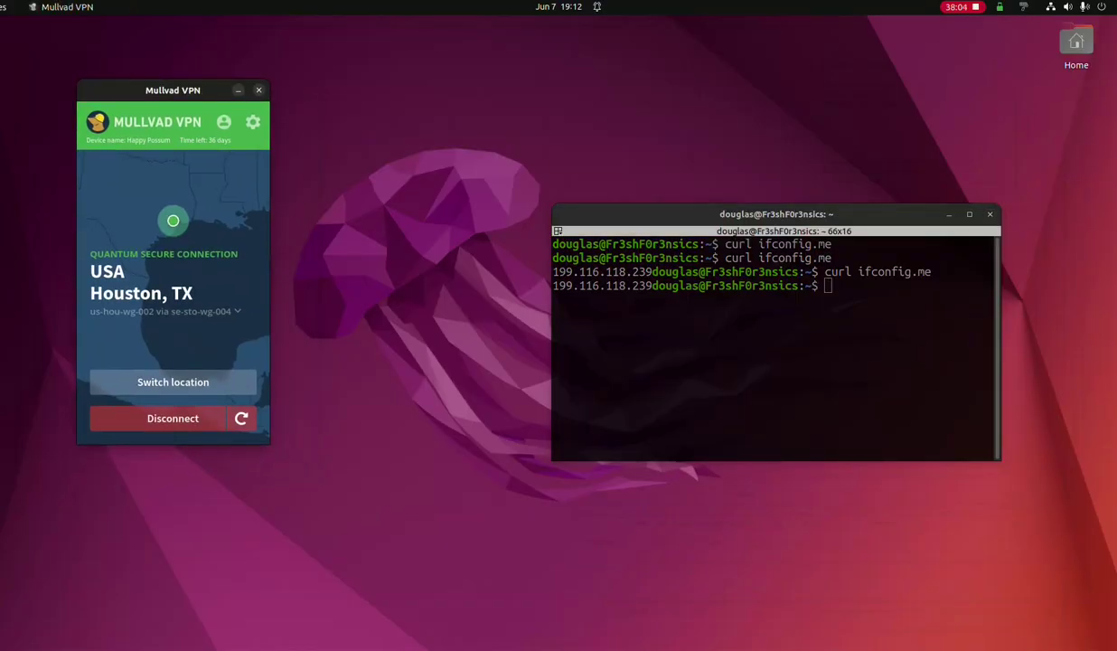
left_click(1, 546)
left_click_drag(173, 90, 200, 86)
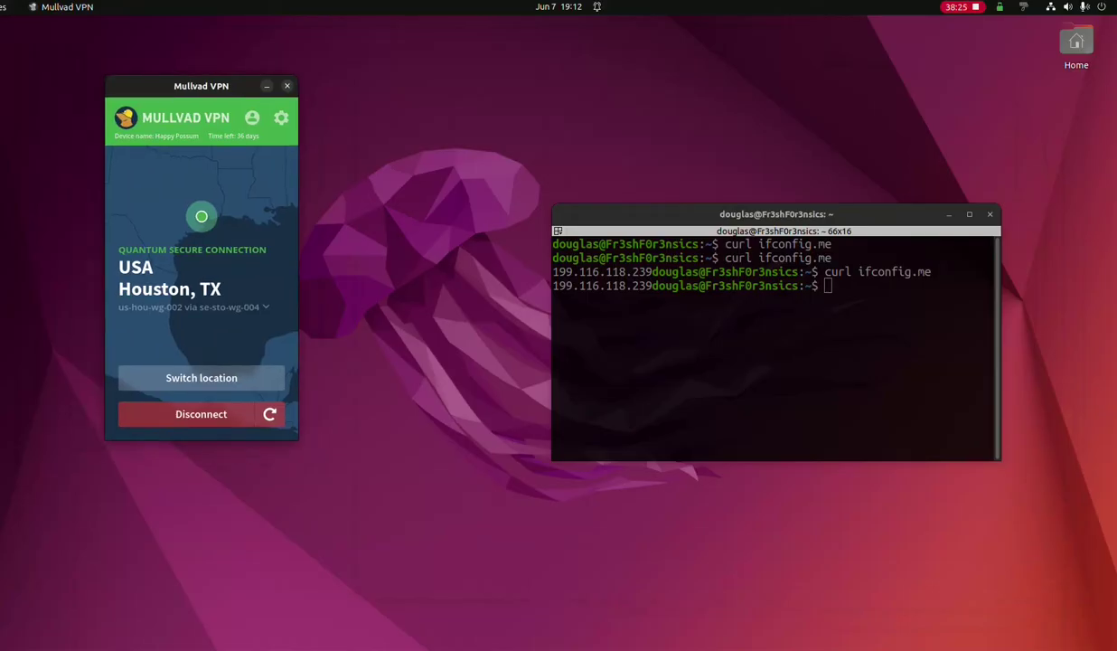